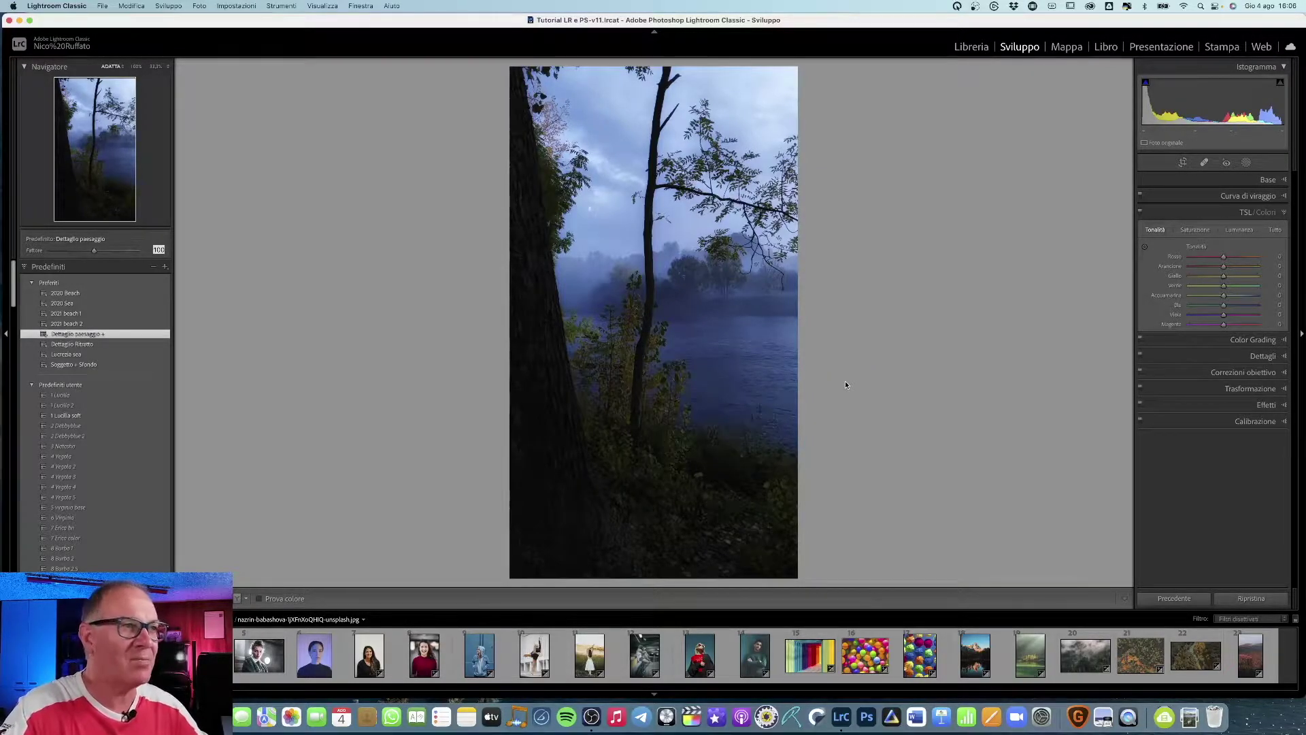
Step: Reset Temp to zero, then sample white balance from a neutral spot in the sky
{"action": "left_click", "coordinate": [1262, 179]}
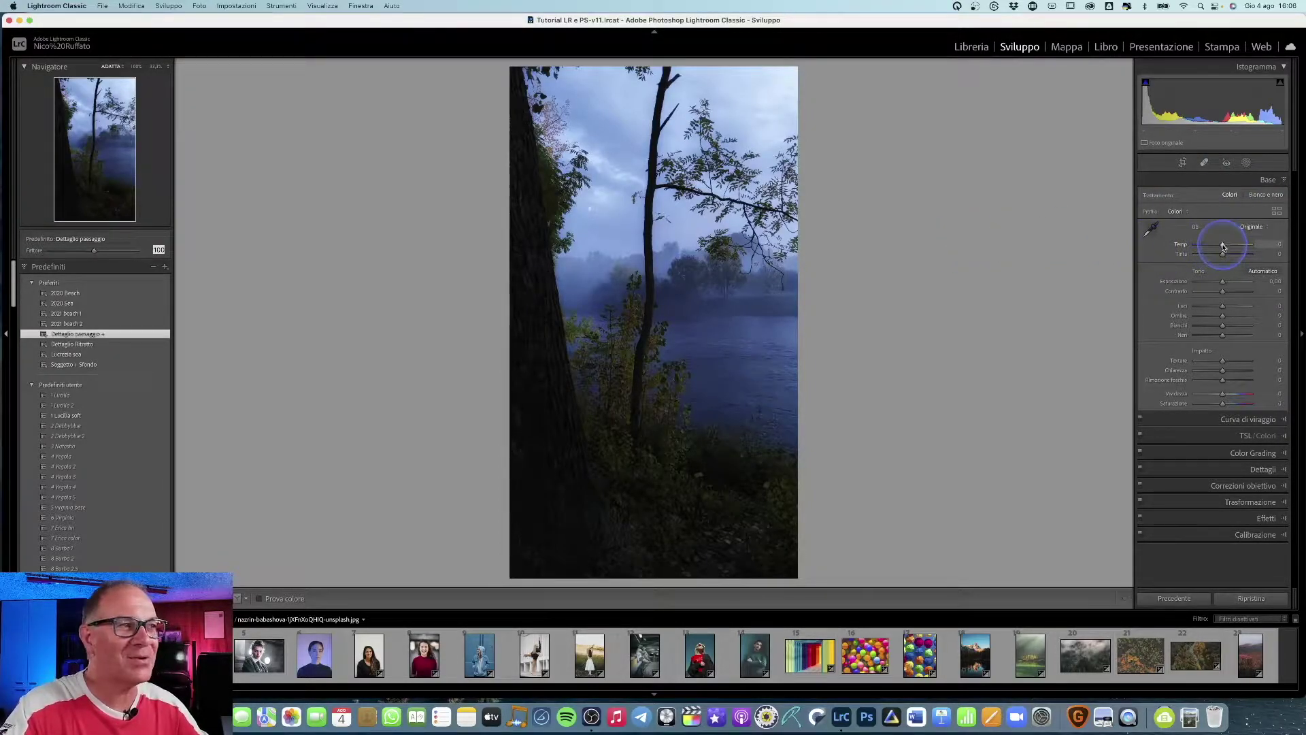
{"action": "left_click_drag", "start_coordinate": [1223, 246], "coordinate": [1232, 247]}
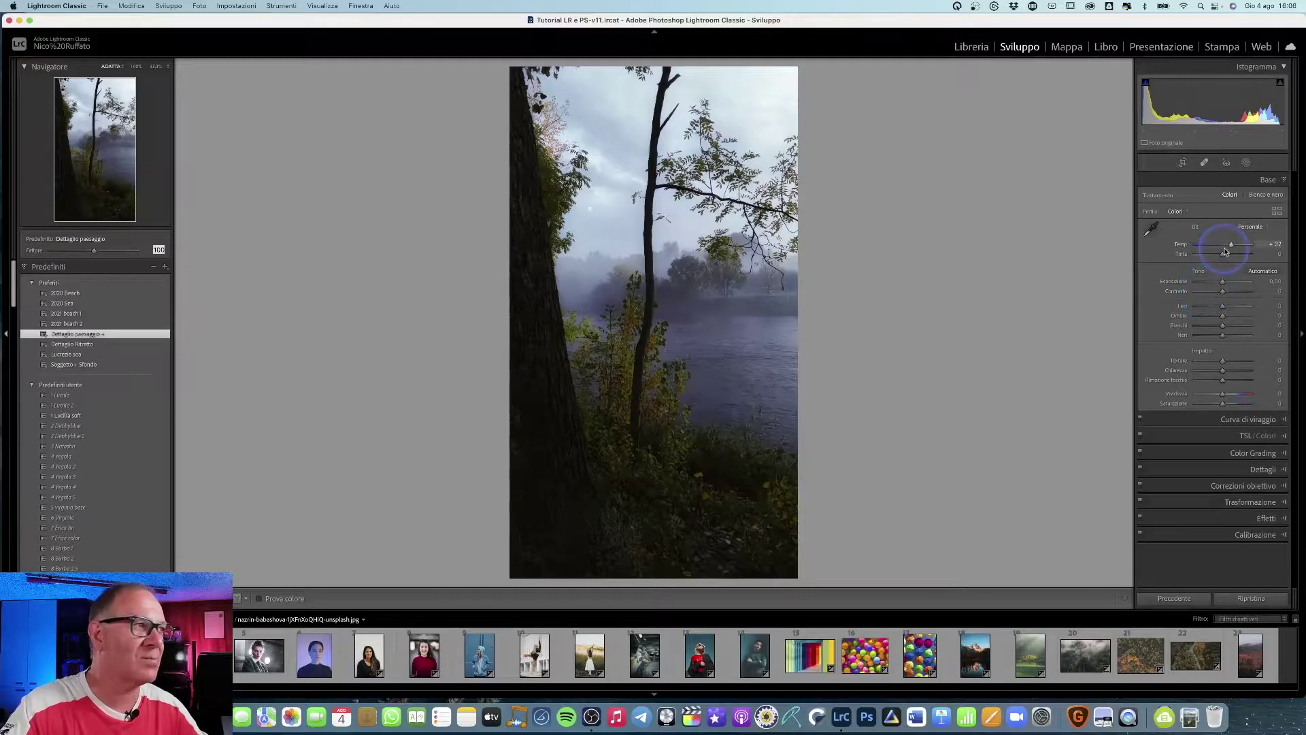
{"action": "double_click", "coordinate": [1233, 245]}
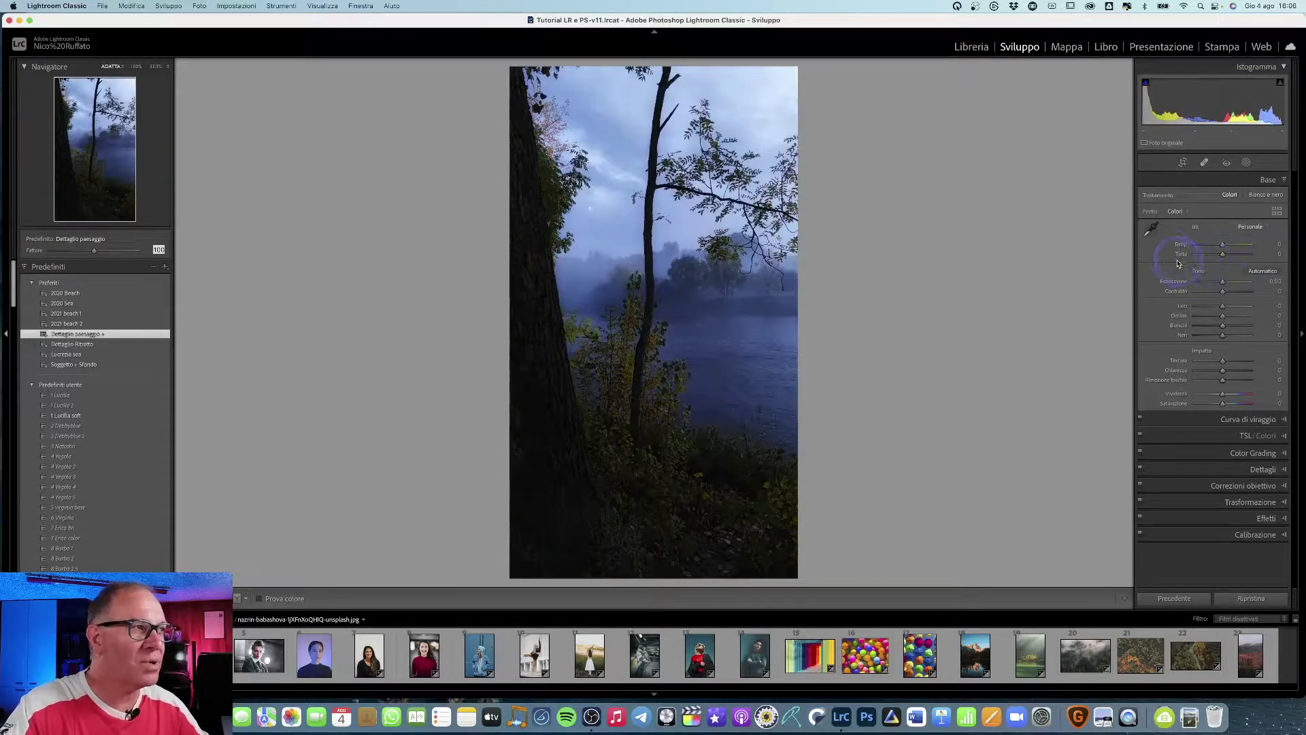
{"action": "left_click", "coordinate": [1151, 230]}
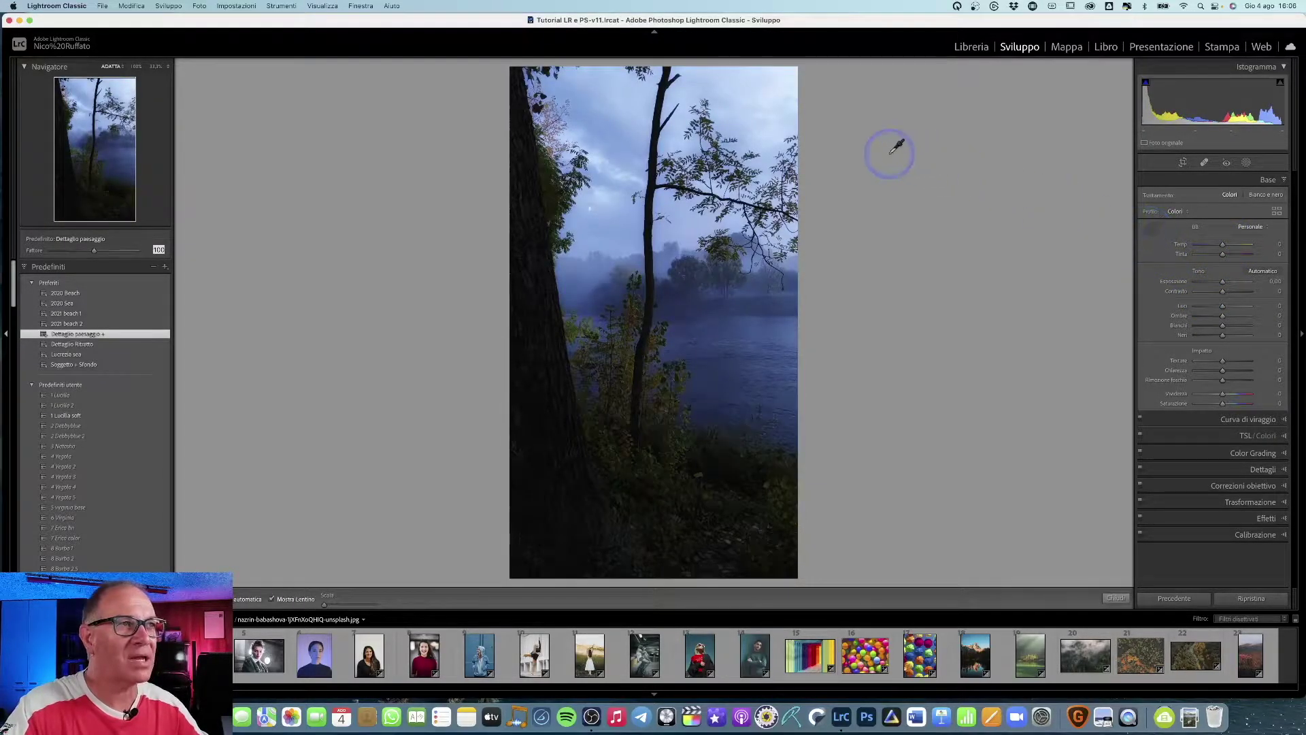
{"action": "left_click", "coordinate": [773, 93]}
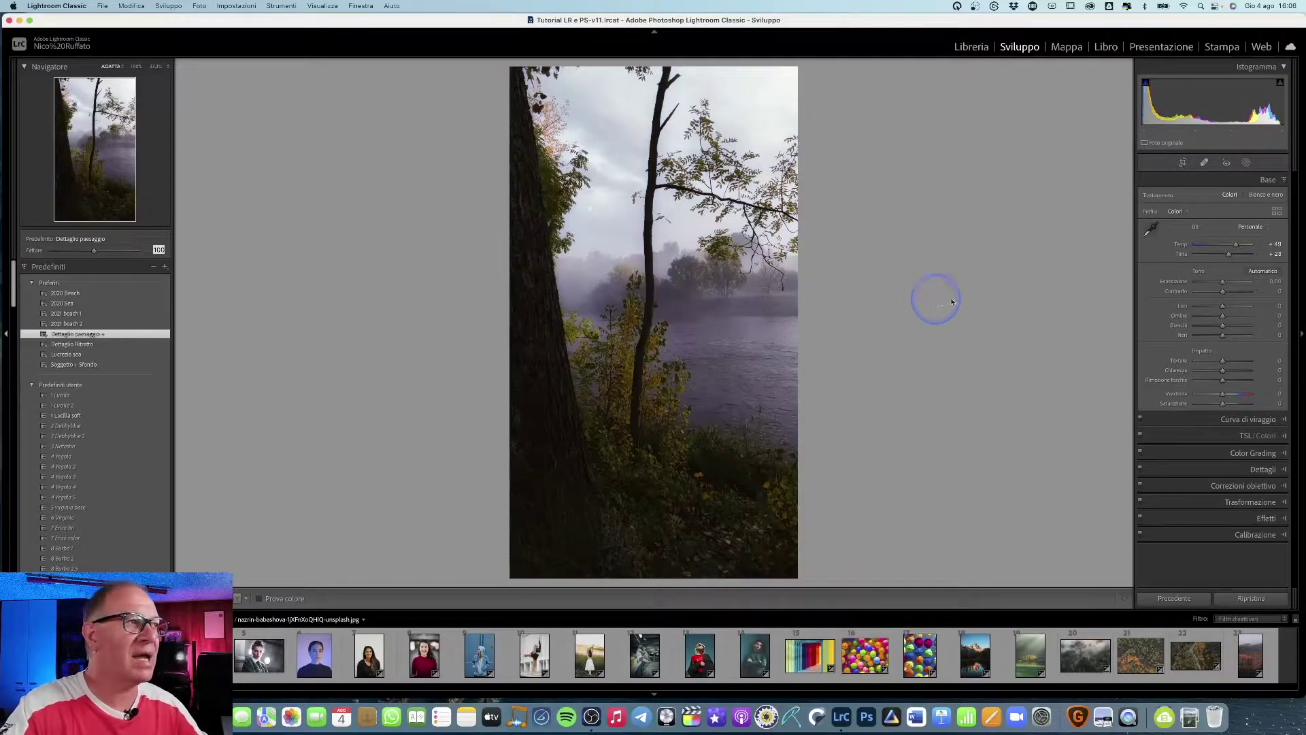
Step: Fine-tune the misty river photo's white balance to Temp +47 and Tint +23
{"action": "left_click_drag", "start_coordinate": [1236, 247], "coordinate": [1234, 247]}
{"action": "left_click", "coordinate": [1229, 258]}
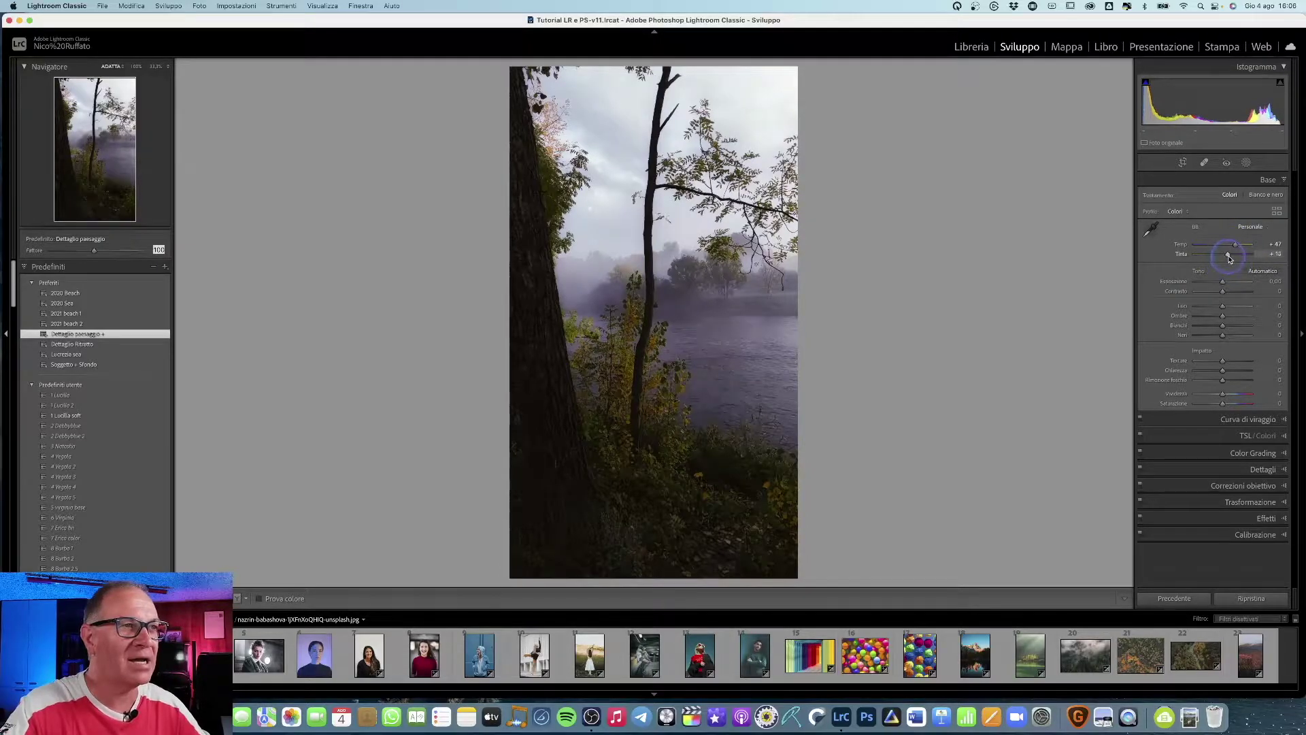
{"action": "left_click", "coordinate": [1230, 258]}
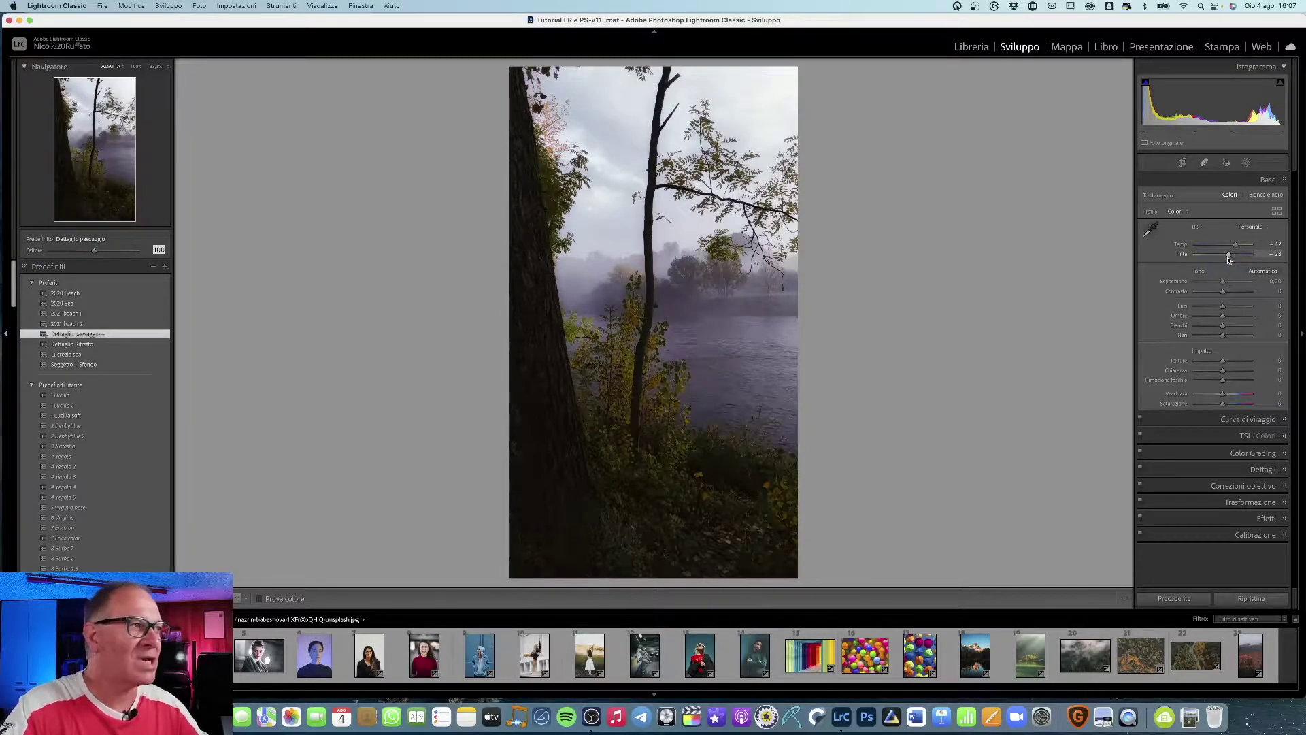
{"action": "left_click", "coordinate": [1222, 250]}
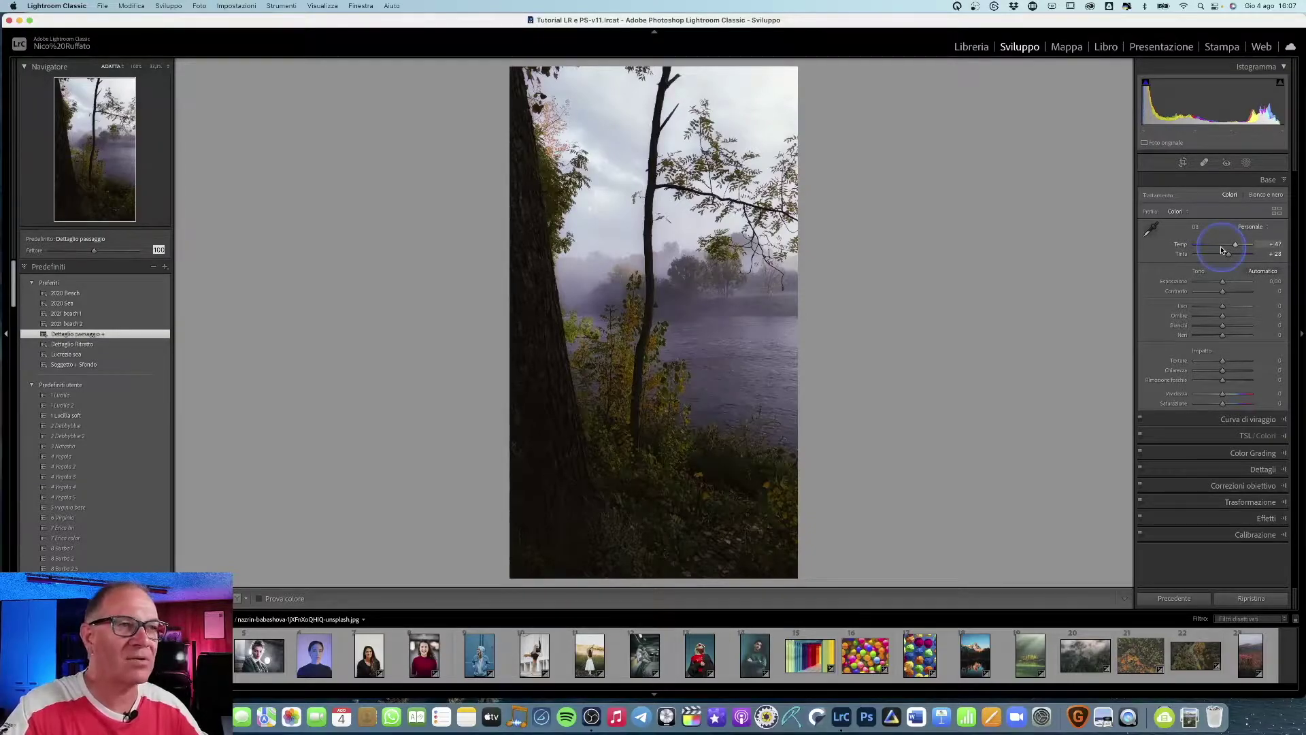
{"action": "left_click", "coordinate": [1196, 233]}
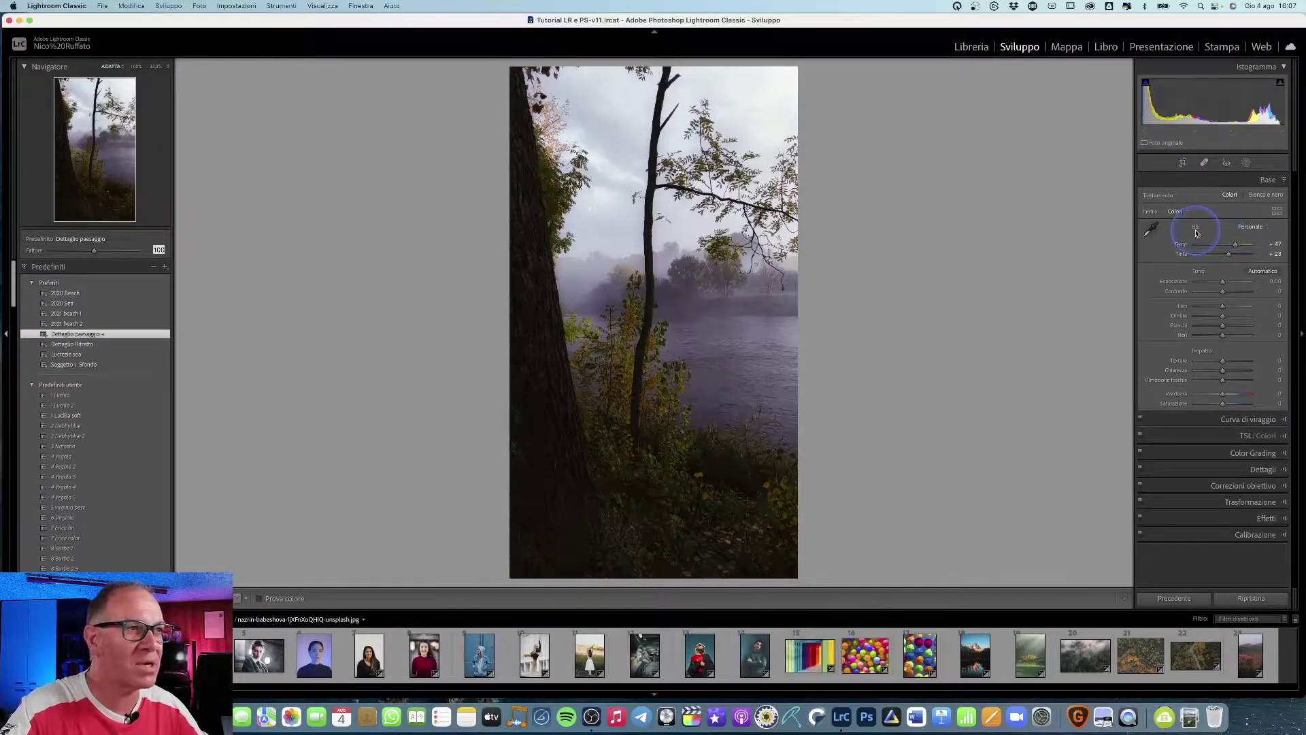
{"action": "left_click", "coordinate": [1249, 229]}
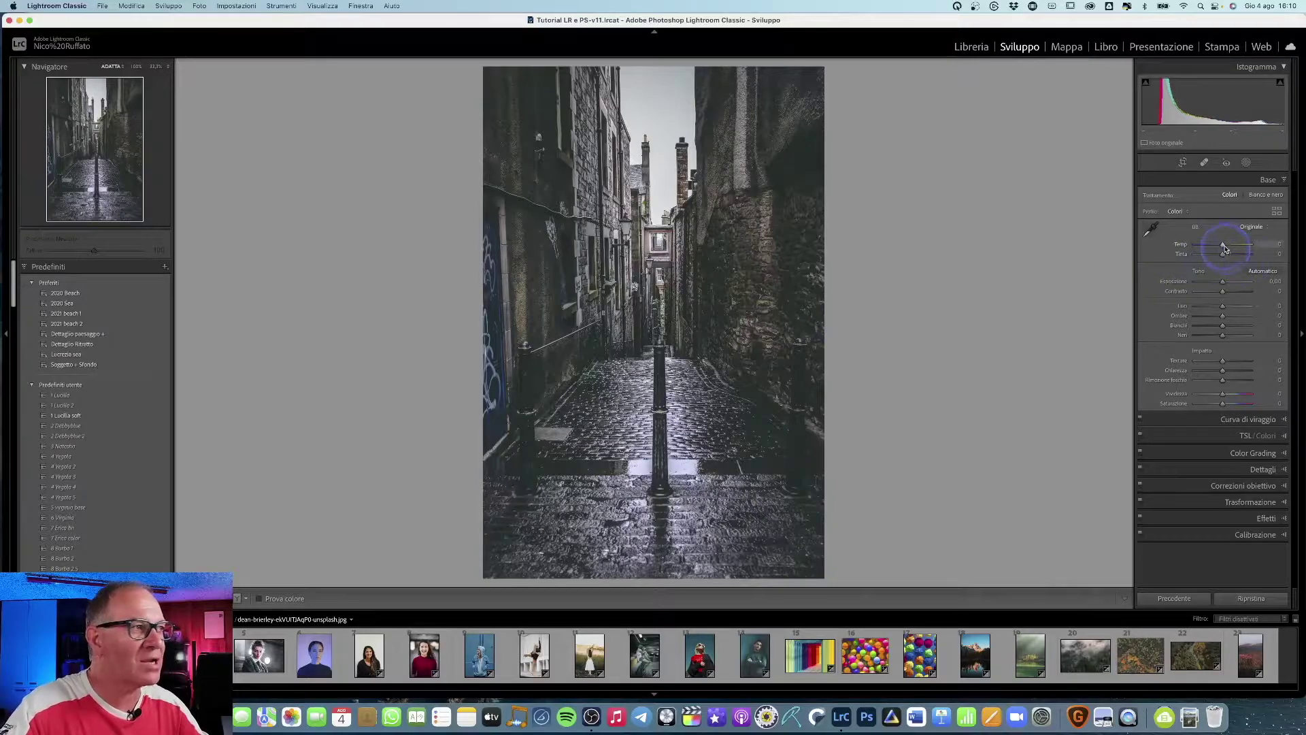
Step: Cool the alley photo to about Temp -26 and Tint -17, then view Before/After
{"action": "left_click_drag", "start_coordinate": [1225, 246], "coordinate": [1218, 255]}
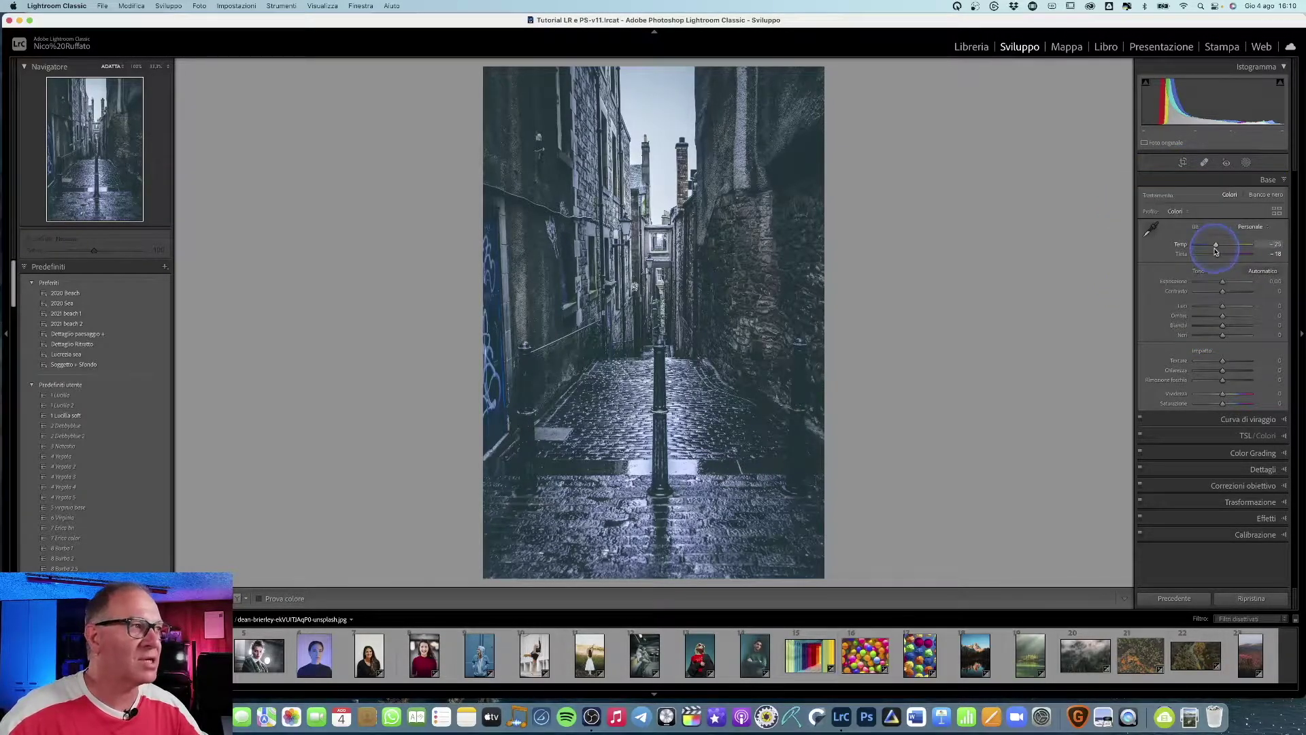
{"action": "left_click_drag", "start_coordinate": [1216, 252], "coordinate": [1218, 253]}
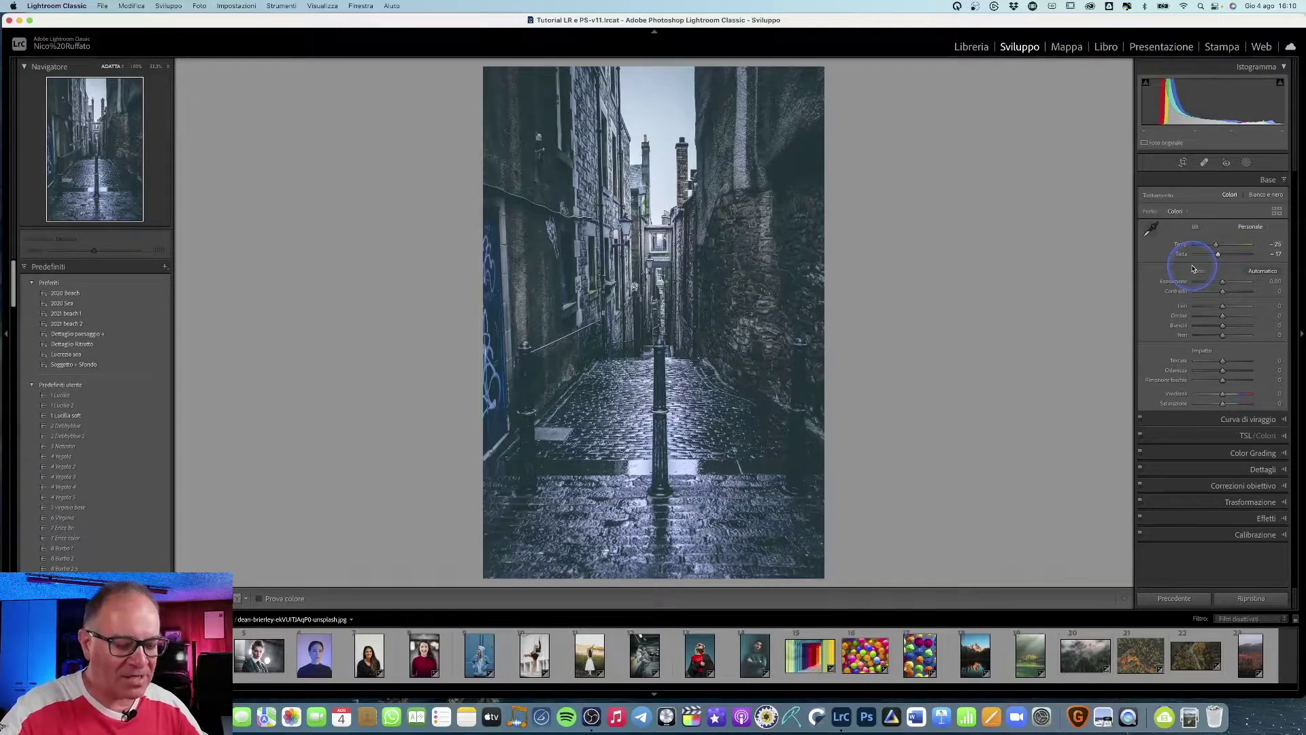
{"action": "key", "text": "y"}
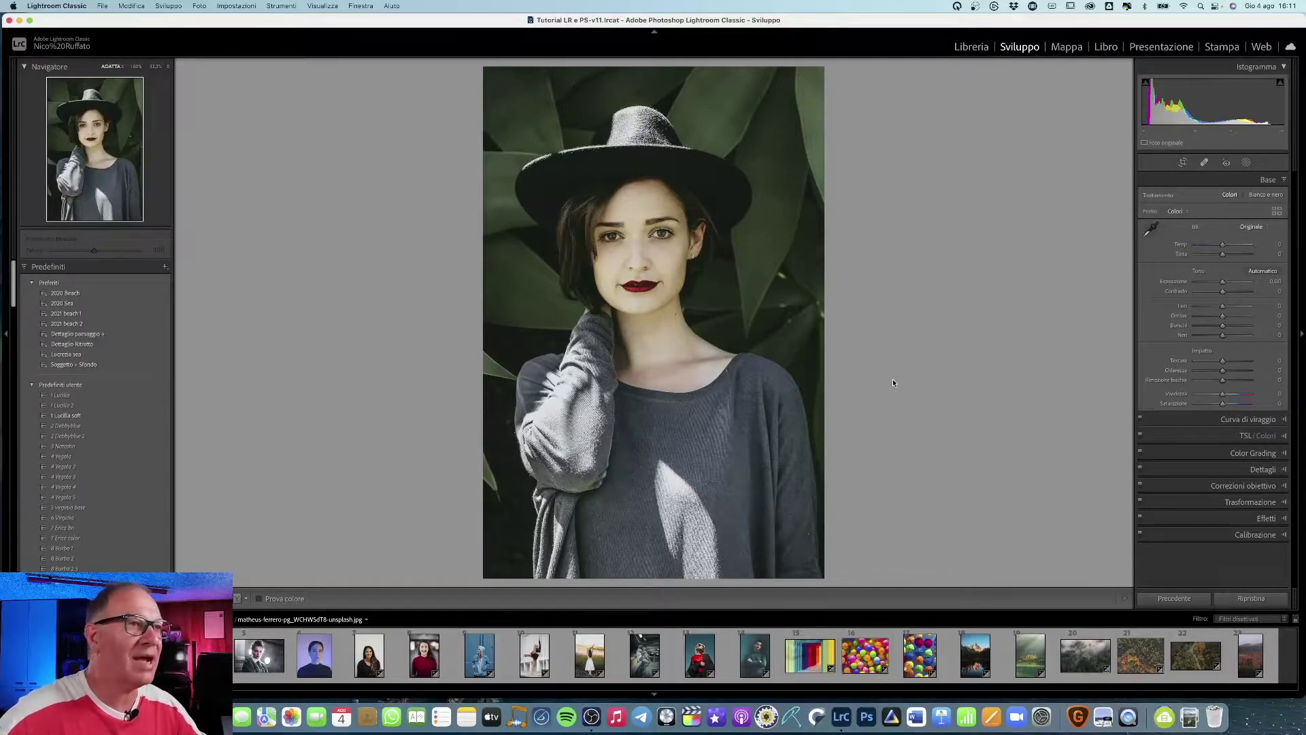
Step: Shift the hat portrait's tint to +24 and compare before and after side by side
{"action": "left_click", "coordinate": [964, 347]}
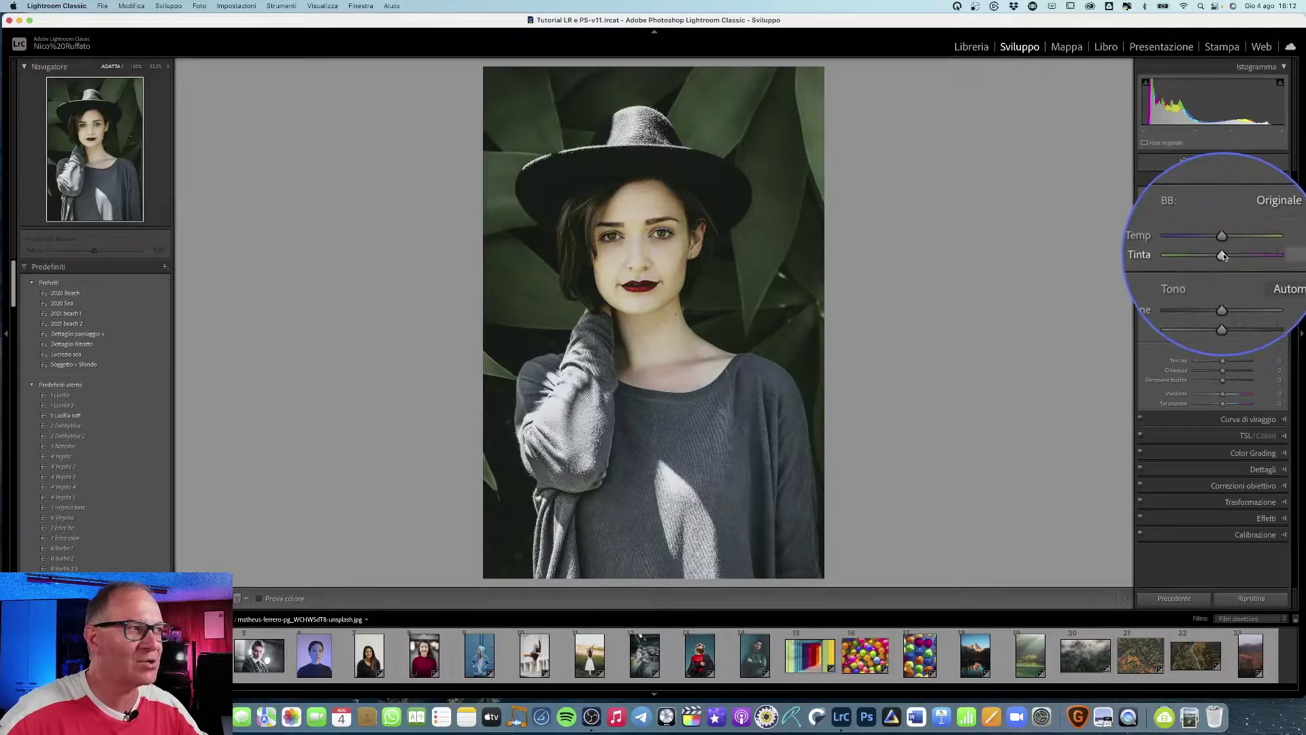
{"action": "left_click_drag", "start_coordinate": [1222, 255], "coordinate": [1230, 256]}
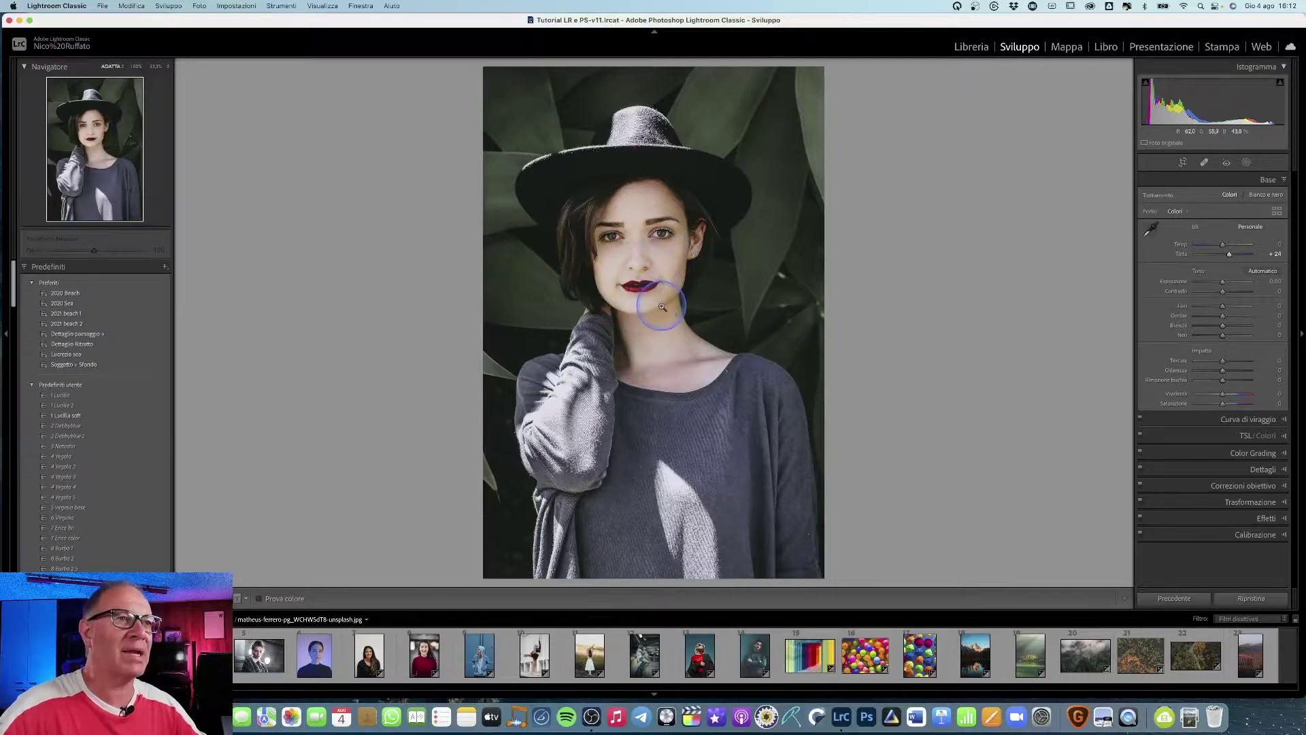
{"action": "key", "text": "y"}
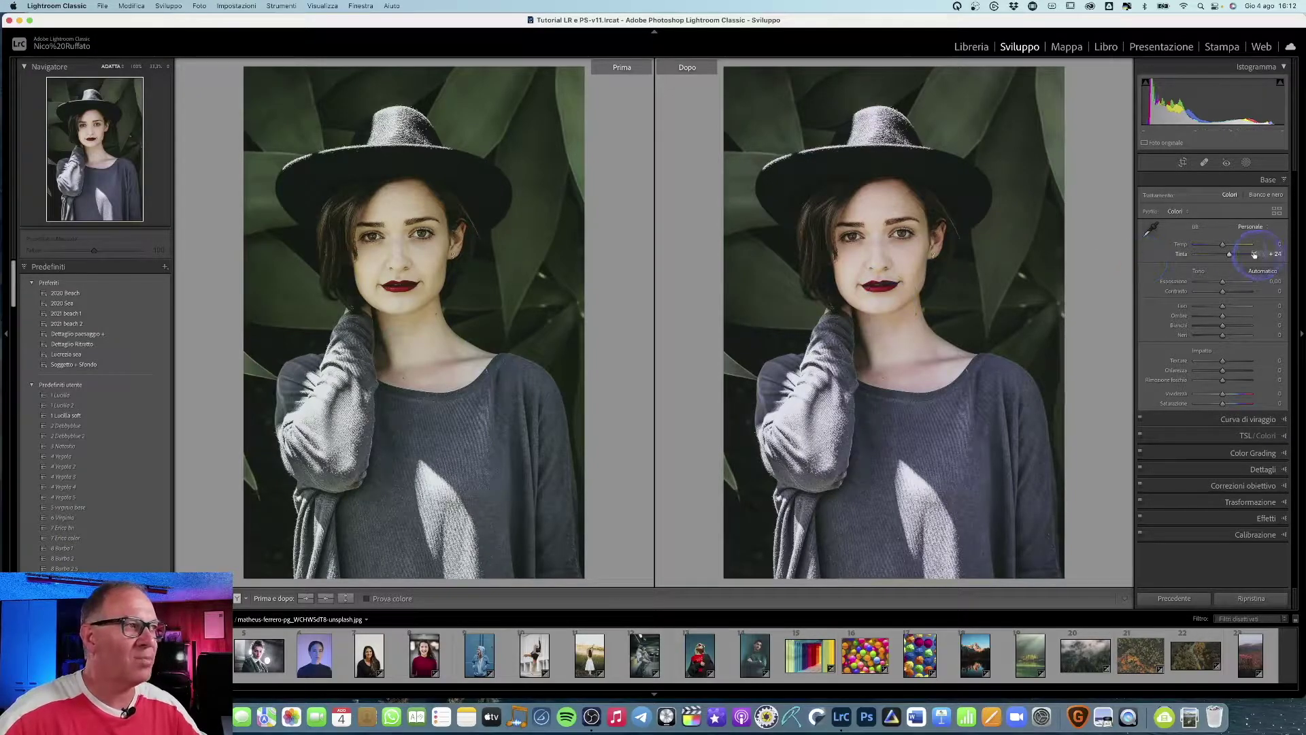
Step: Warm the hat portrait to Temp +8, then return to single view for a brush mask
{"action": "left_click_drag", "start_coordinate": [1224, 246], "coordinate": [1226, 246]}
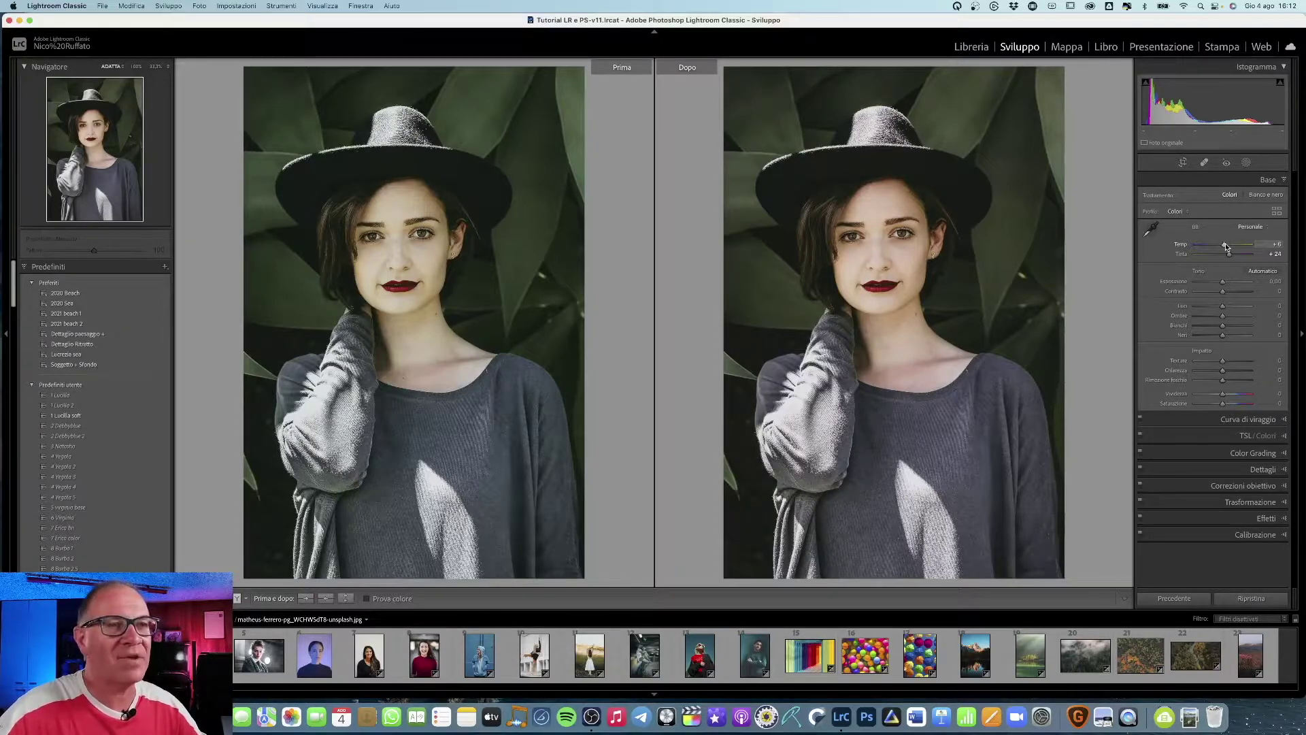
{"action": "left_click", "coordinate": [1225, 249]}
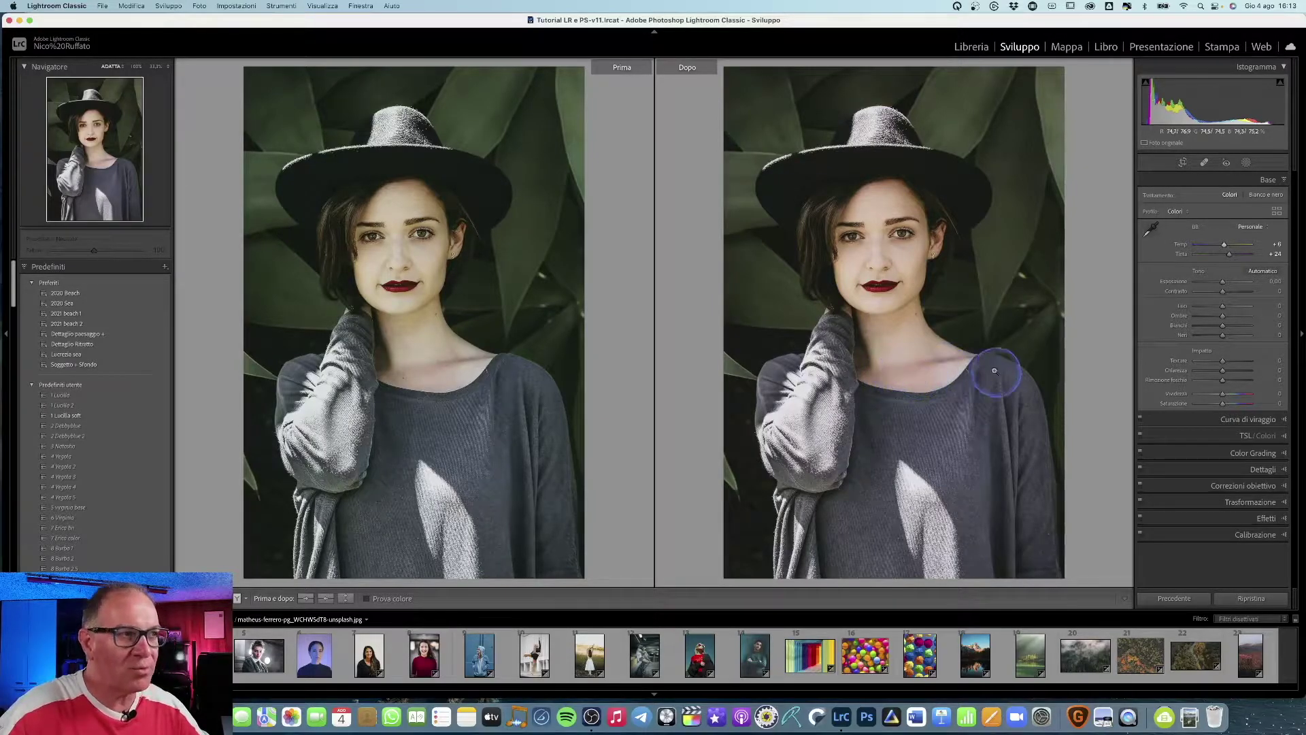
{"action": "key", "text": "y"}
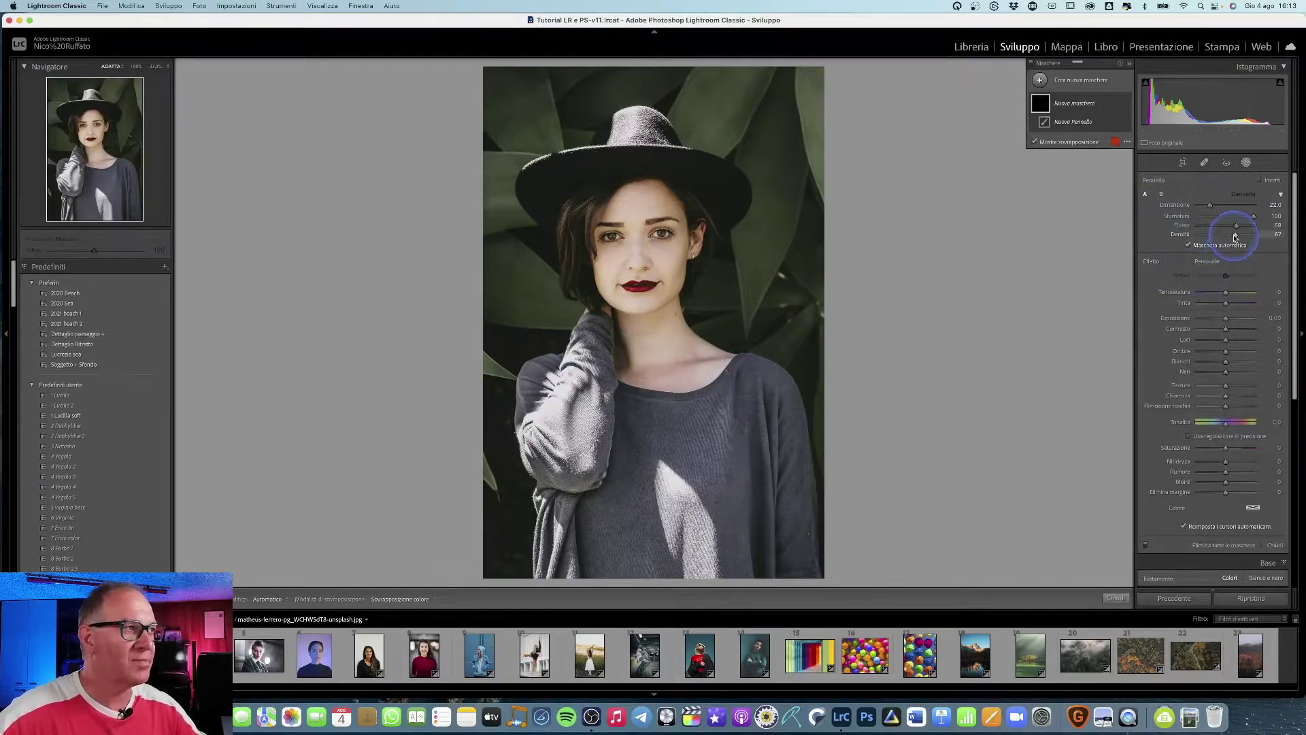
Step: Hide the mask overlay, set the brush Tint to -26 and shrink the brush to 12
{"action": "key", "text": "o"}
{"action": "left_click_drag", "start_coordinate": [1226, 305], "coordinate": [1220, 306]}
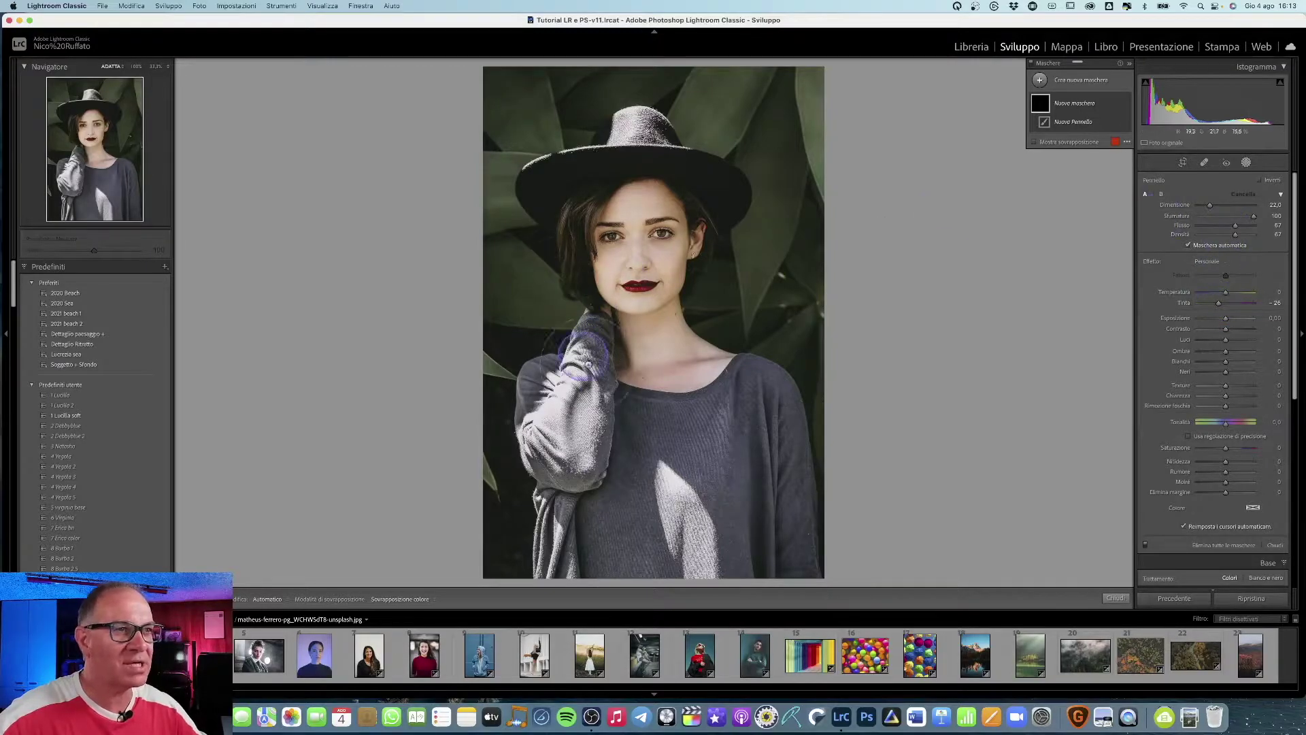
{"action": "key", "text": "bracketleft"}
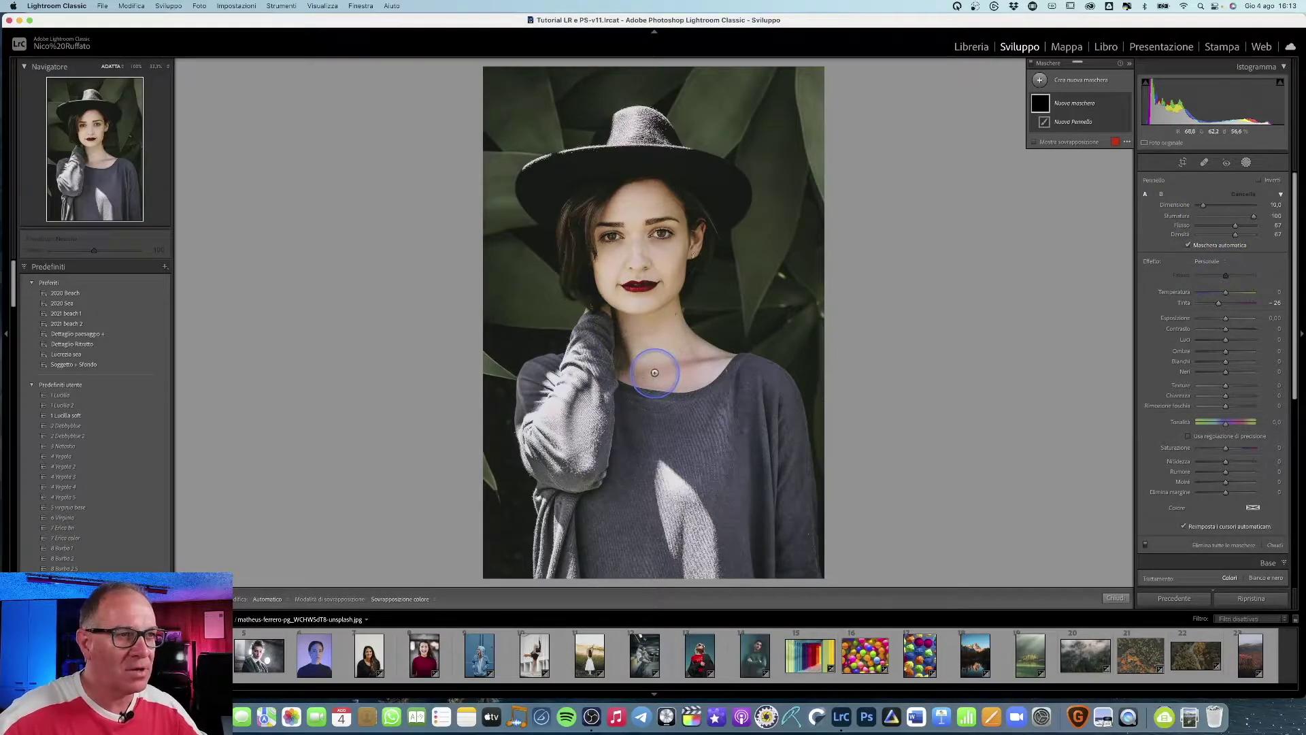
Step: Toggle the neck brush correction on and off to judge it, then compare before and after
{"action": "key", "text": "h"}
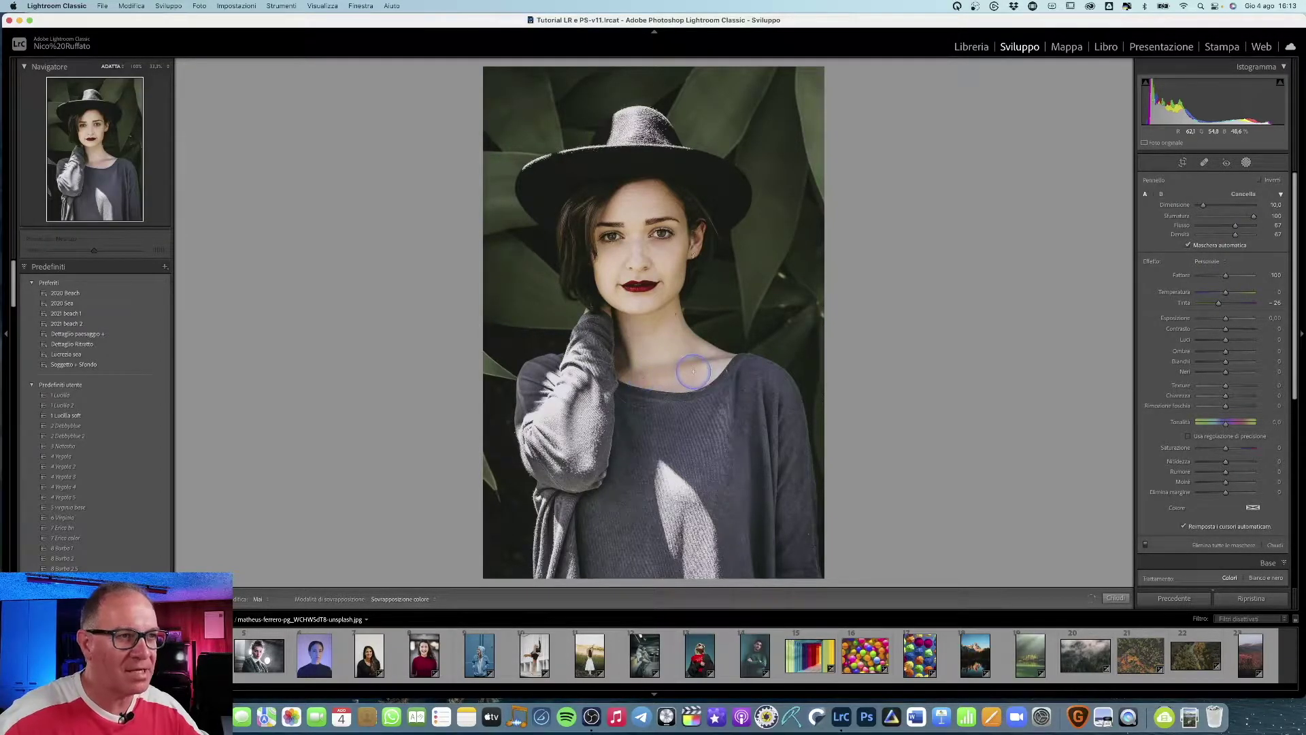
{"action": "key", "text": "h"}
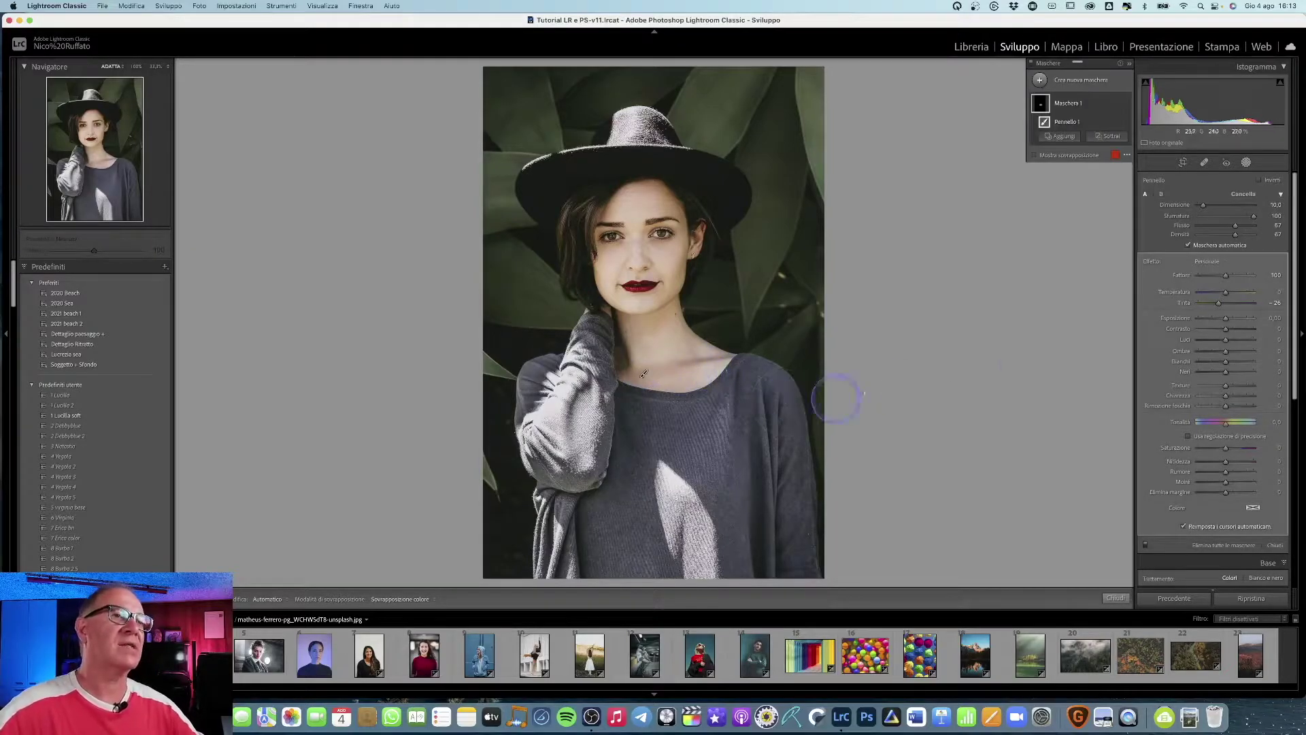
{"action": "mouse_move", "coordinate": [1082, 103]}
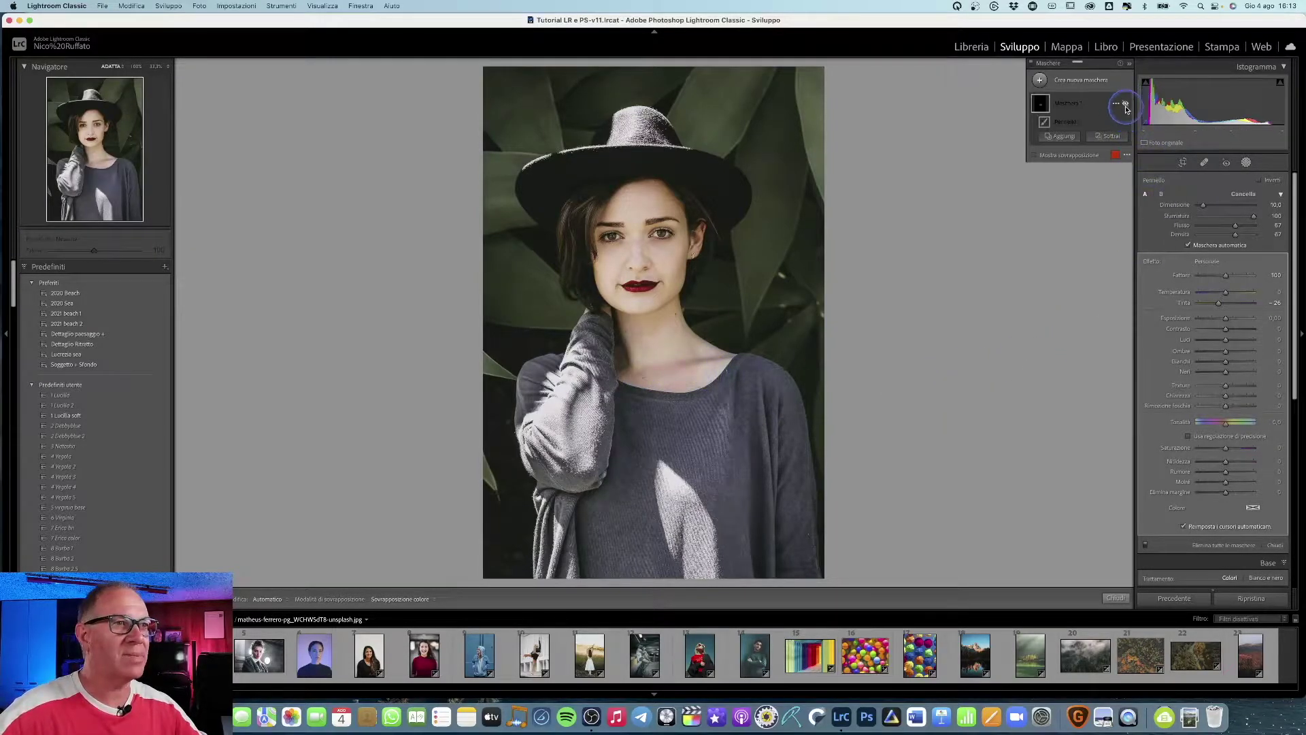
{"action": "left_click", "coordinate": [1126, 106]}
{"action": "left_click", "coordinate": [1126, 106]}
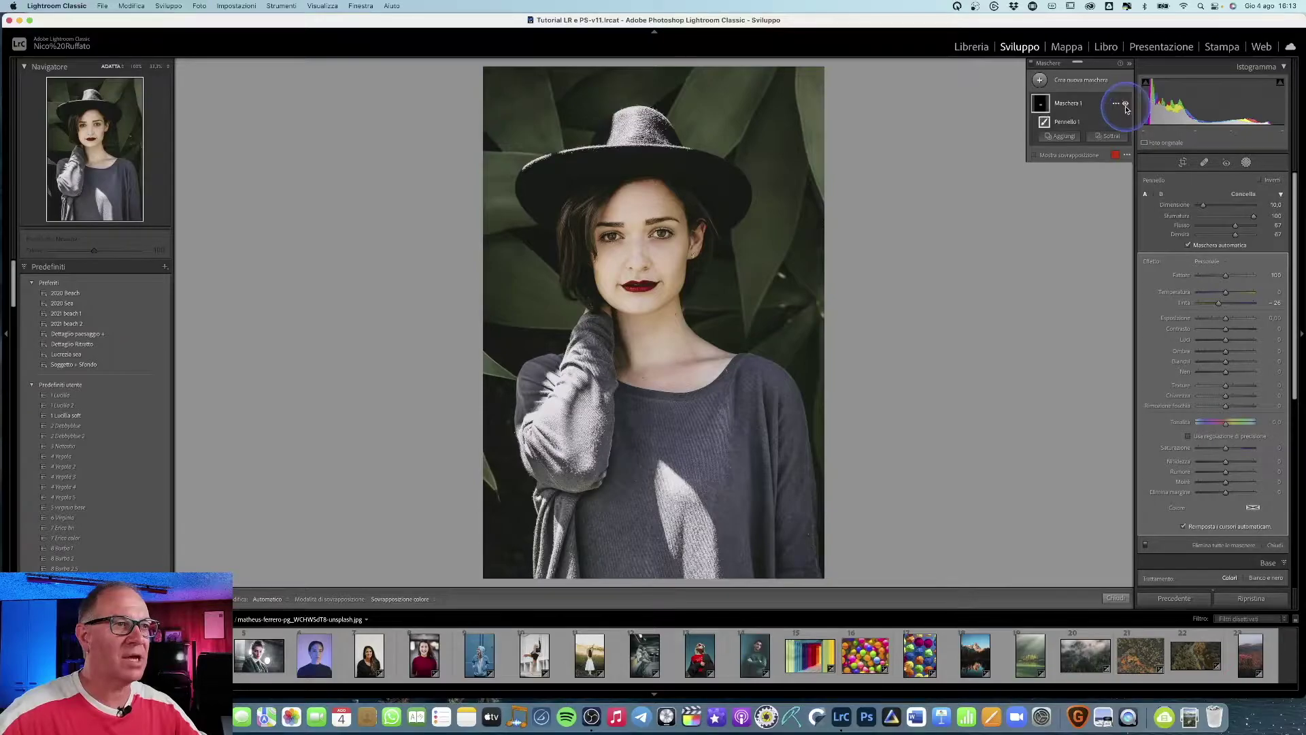
{"action": "key", "text": "y"}
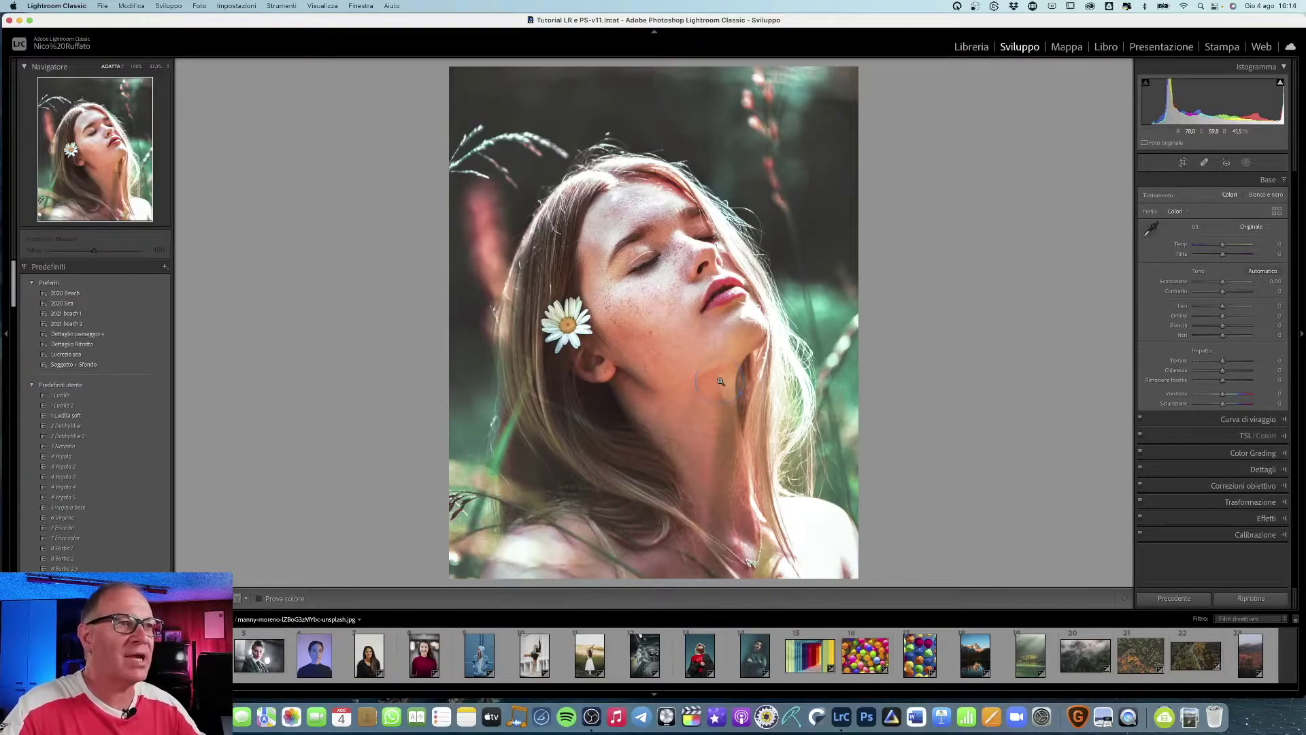
Step: Try a slight warm shift on the daisy portrait, then reset Temp and Tint to 0
{"action": "left_click", "coordinate": [774, 400]}
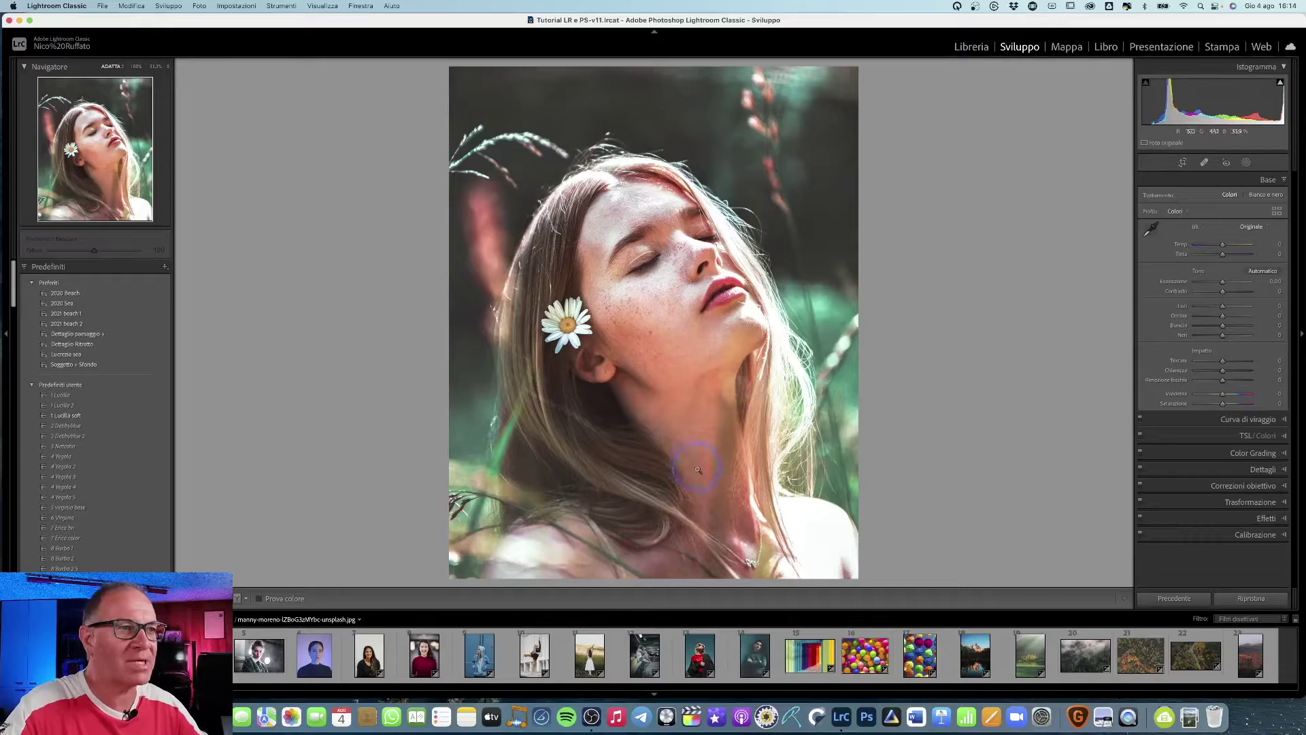
{"action": "left_click", "coordinate": [784, 491]}
{"action": "left_click", "coordinate": [748, 443]}
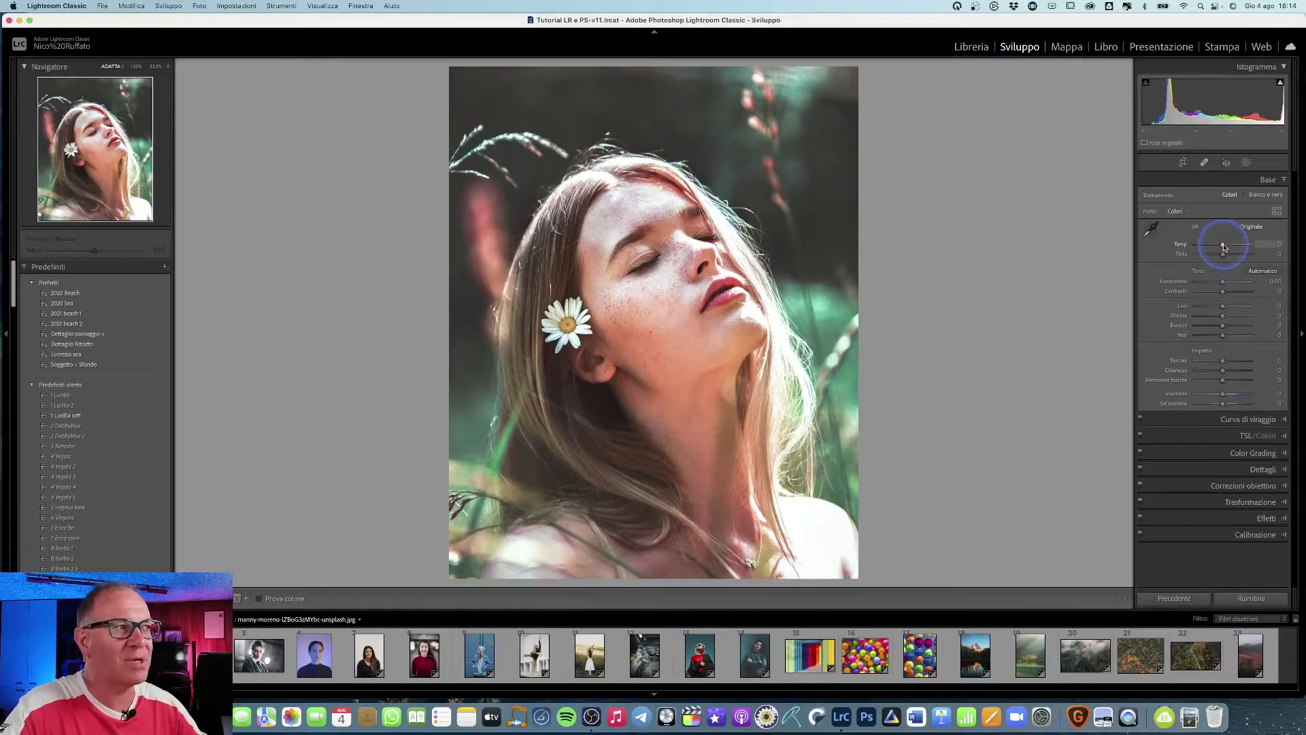
{"action": "left_click_drag", "start_coordinate": [1224, 246], "coordinate": [1220, 256]}
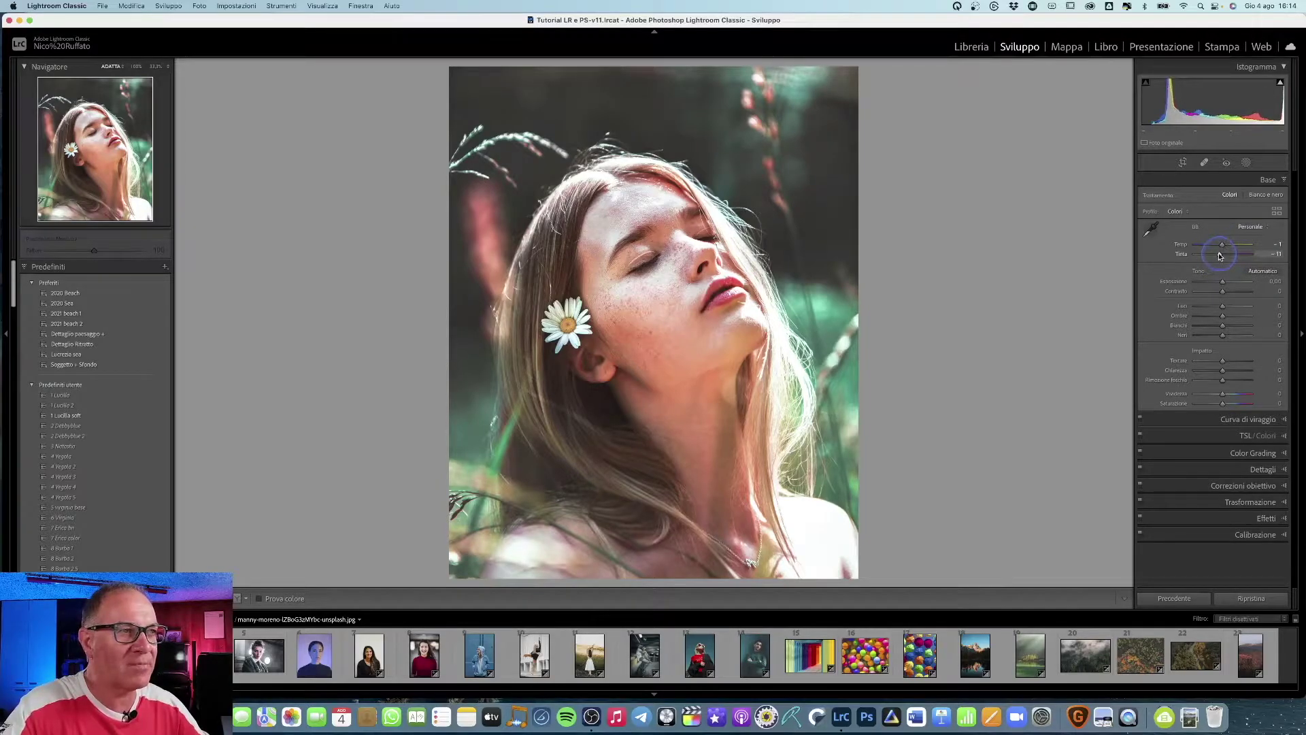
{"action": "double_click", "coordinate": [1222, 253]}
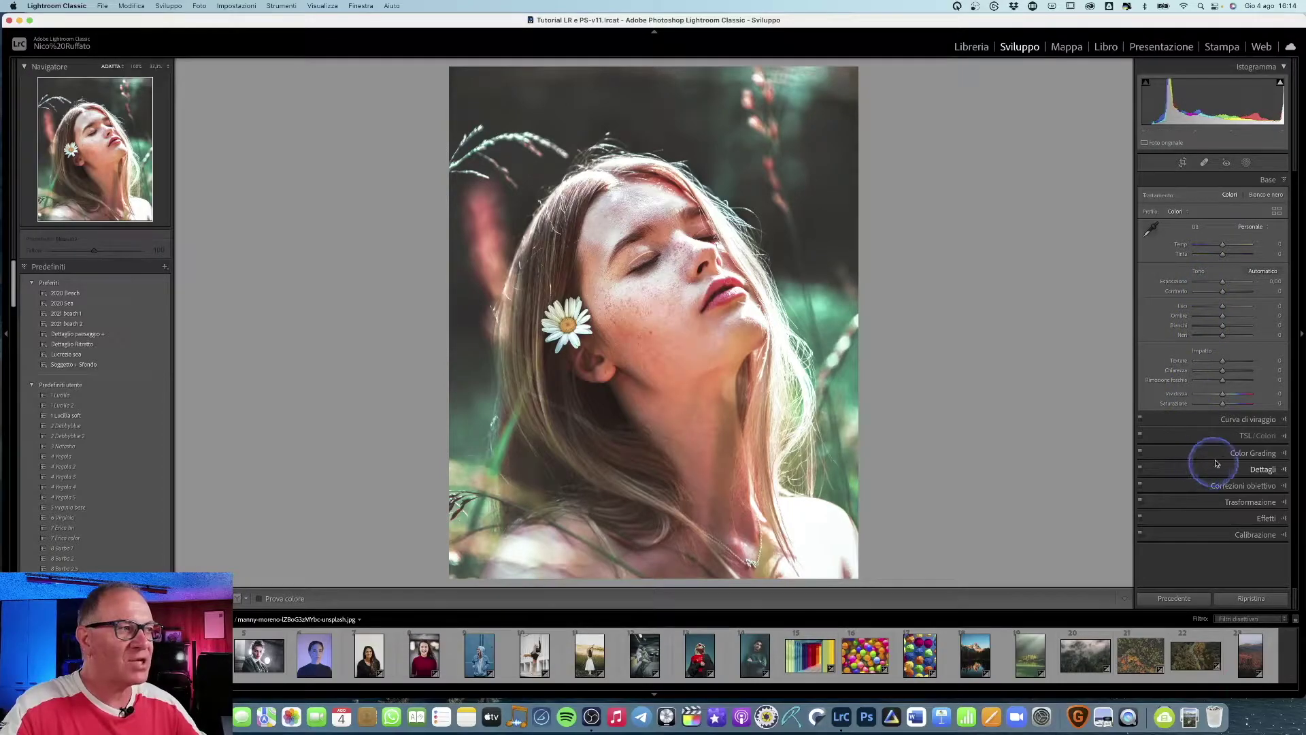
Step: Lower red and orange HSL saturation from the girl's cheek, bringing orange to -28
{"action": "left_click", "coordinate": [1240, 440]}
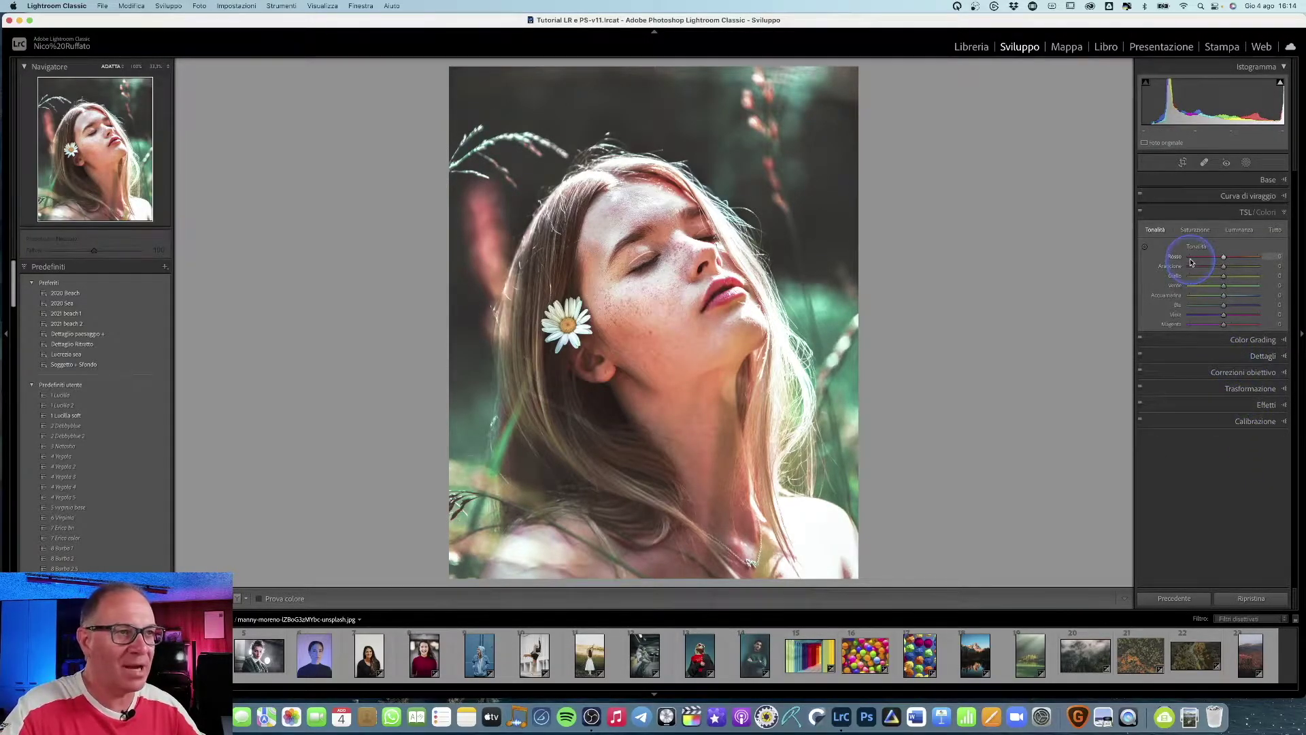
{"action": "left_click", "coordinate": [1196, 230]}
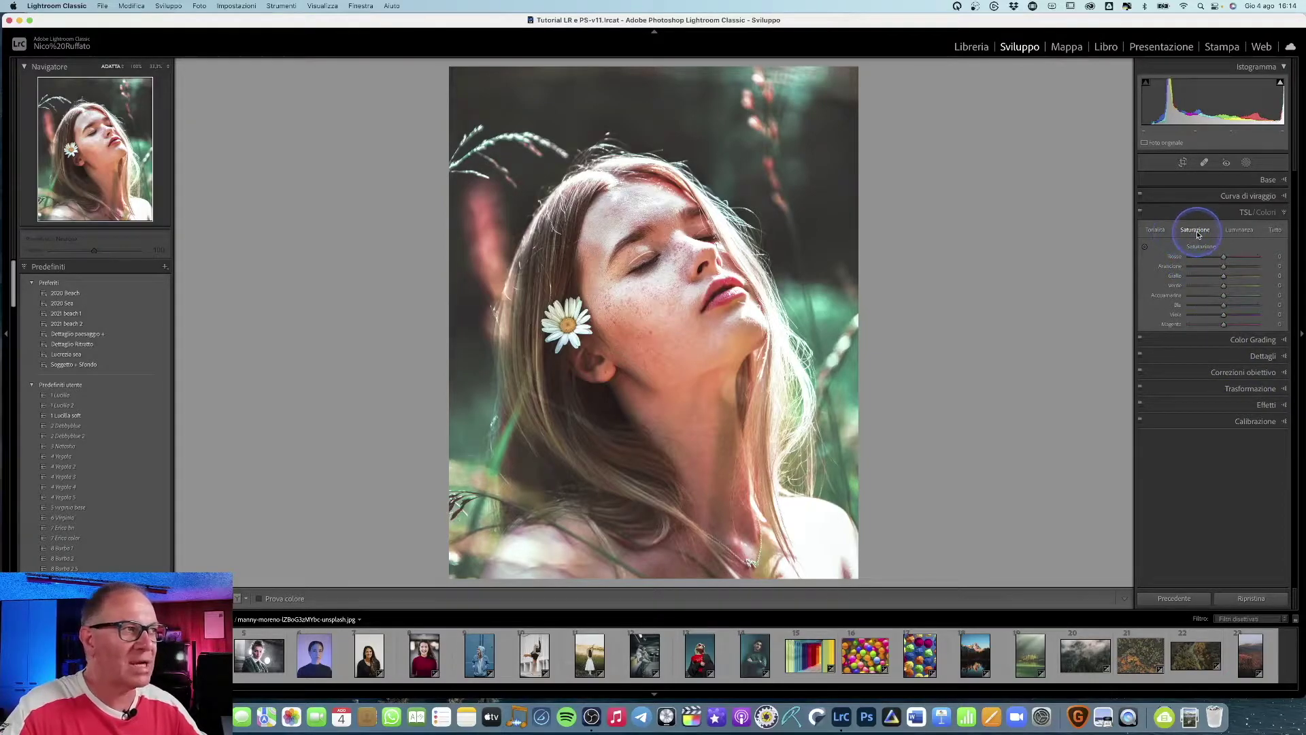
{"action": "left_click", "coordinate": [1144, 248]}
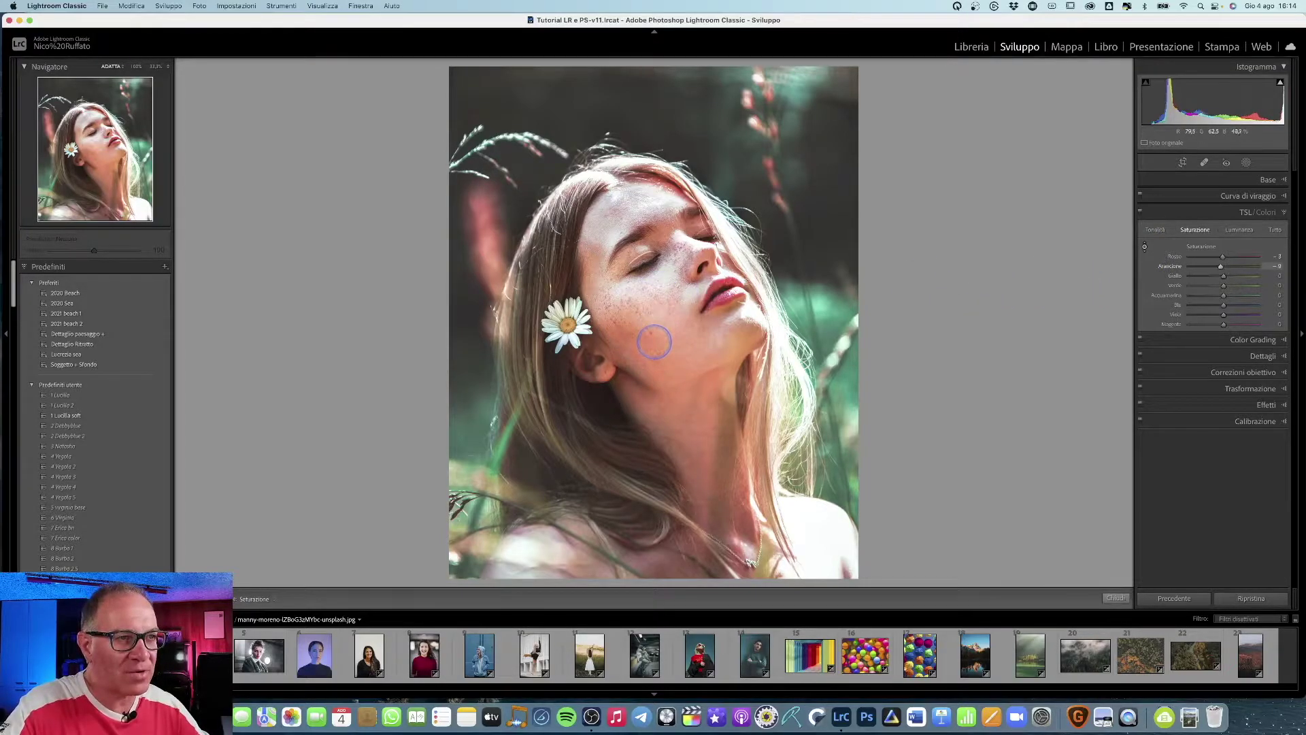
{"action": "left_click_drag", "start_coordinate": [654, 343], "coordinate": [654, 341]}
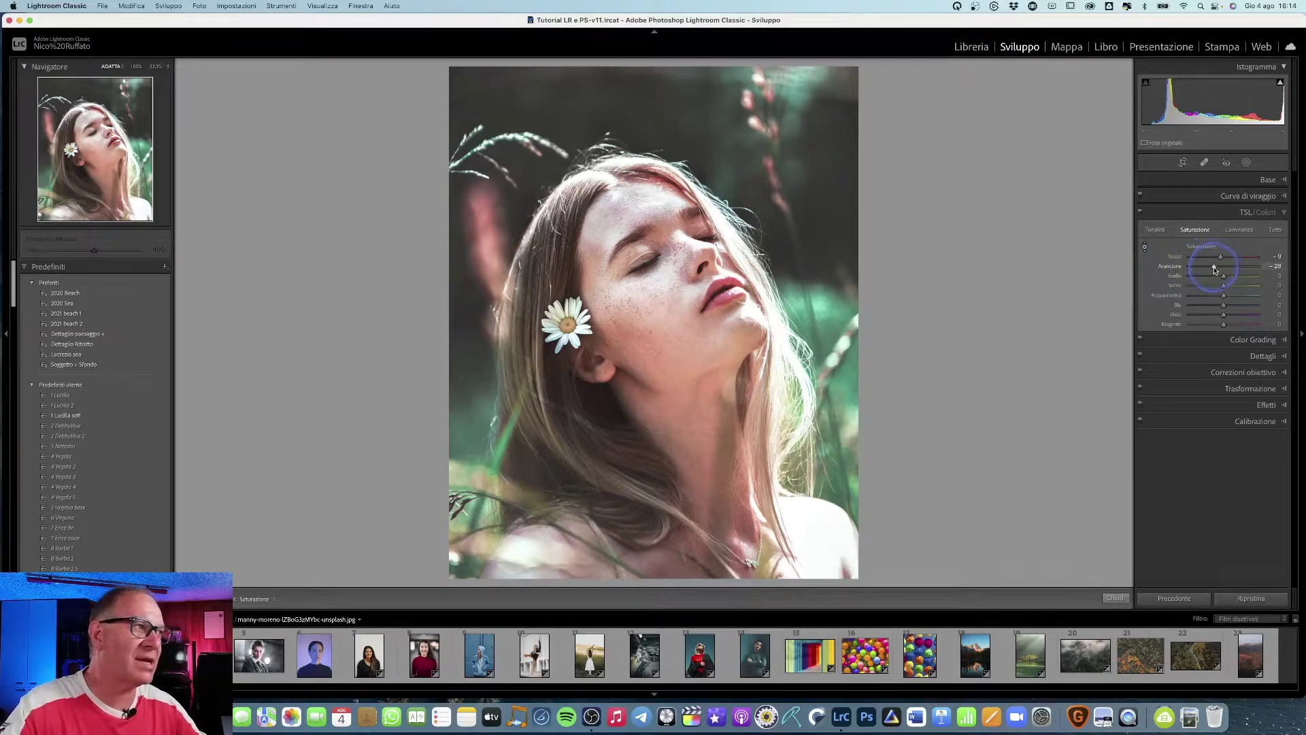
{"action": "left_click", "coordinate": [1144, 248]}
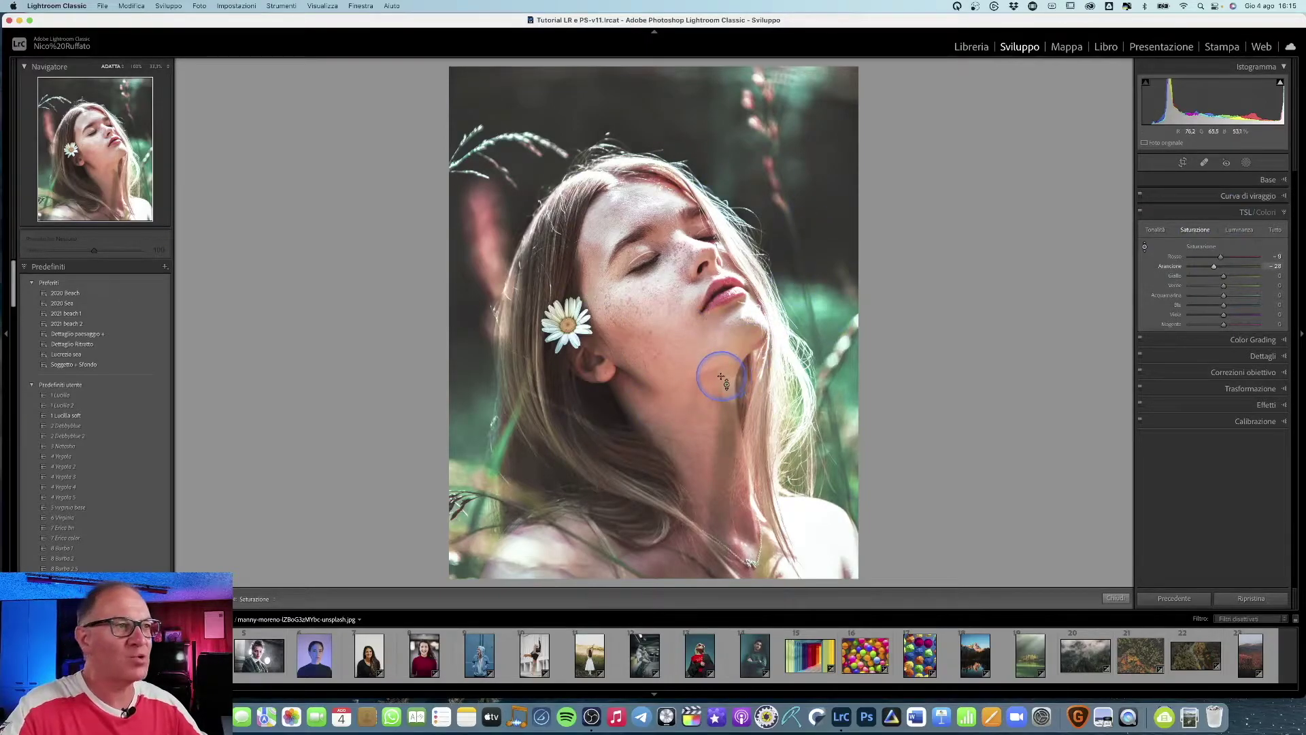
{"action": "left_click", "coordinate": [1256, 161]}
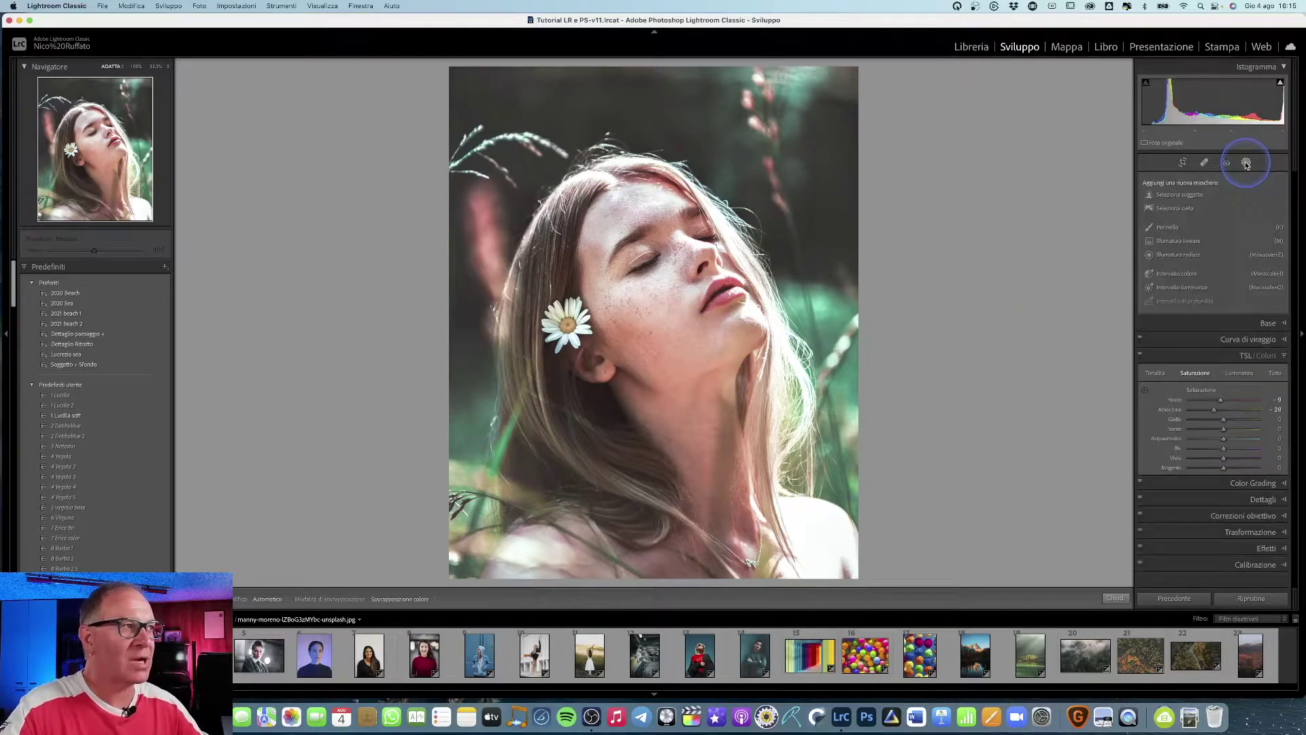
Step: Add a Select Subject mask on the girl and warm it to about +22 temperature
{"action": "left_click", "coordinate": [1170, 197]}
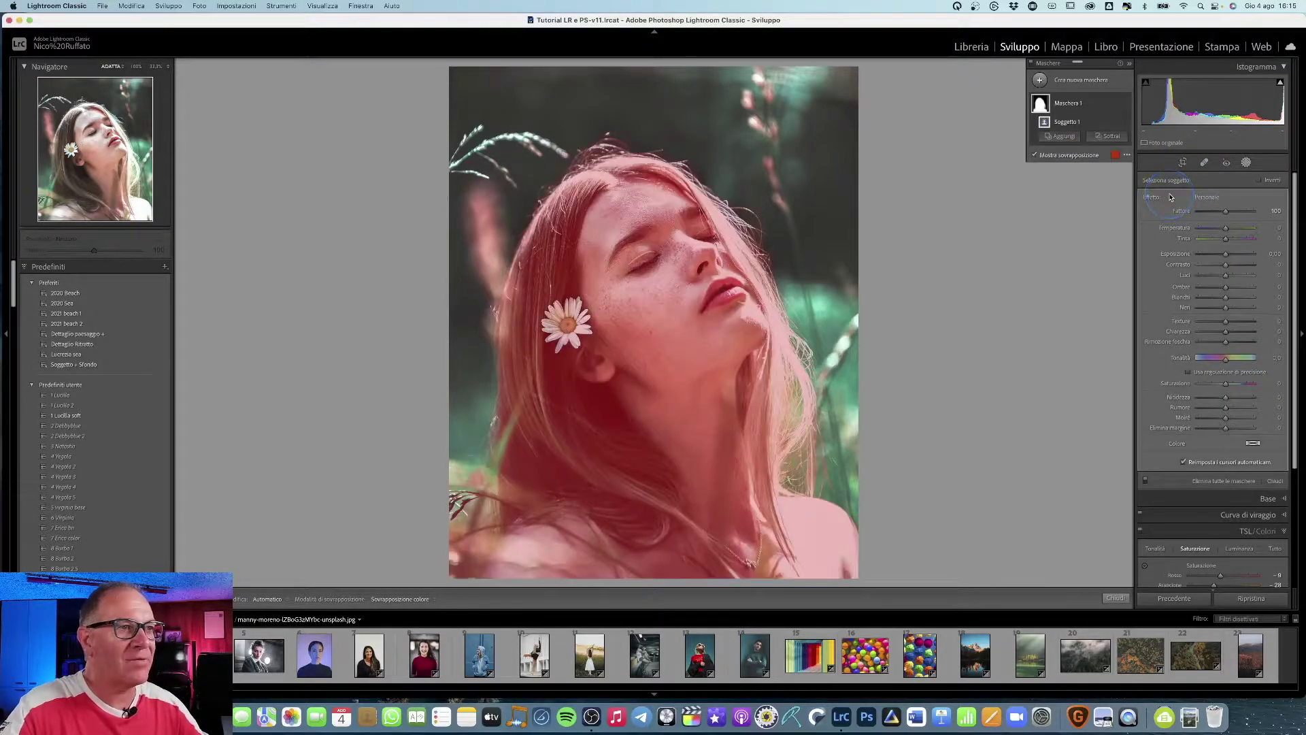
{"action": "left_click_drag", "start_coordinate": [1226, 232], "coordinate": [1228, 231]}
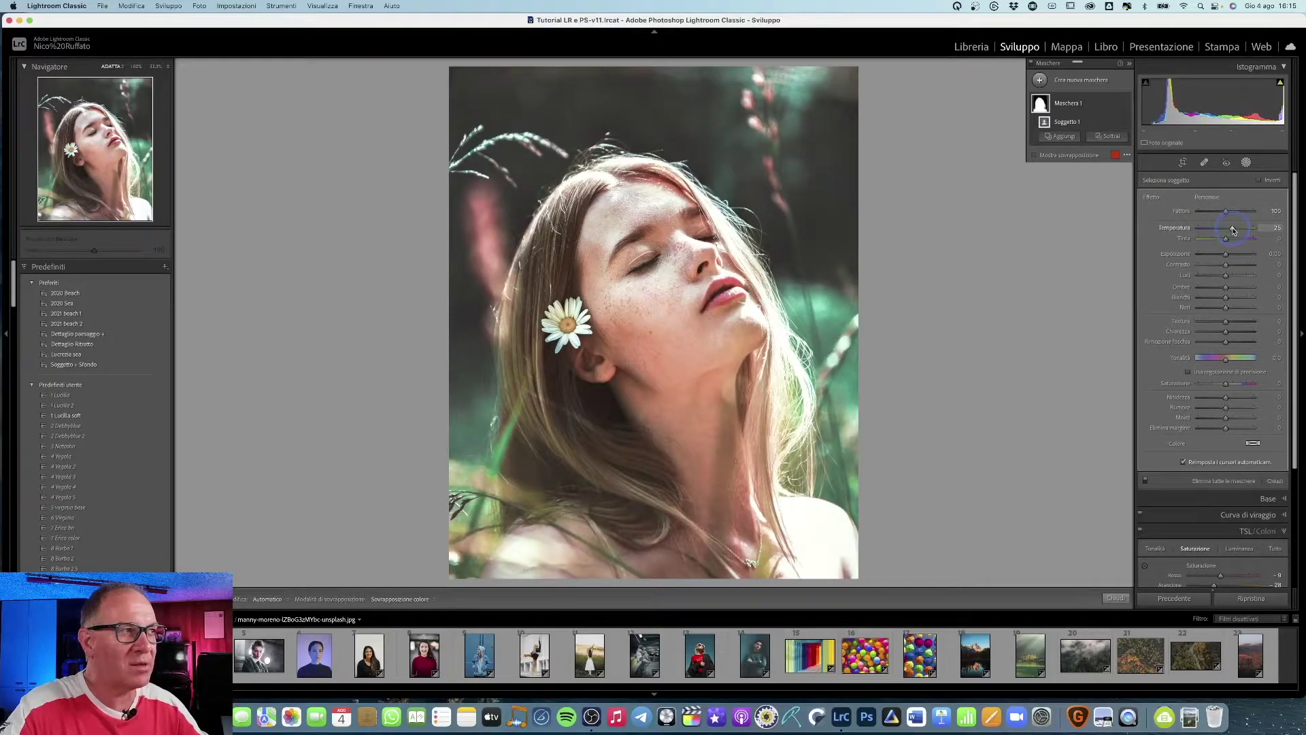
{"action": "left_click_drag", "start_coordinate": [1233, 230], "coordinate": [1231, 230]}
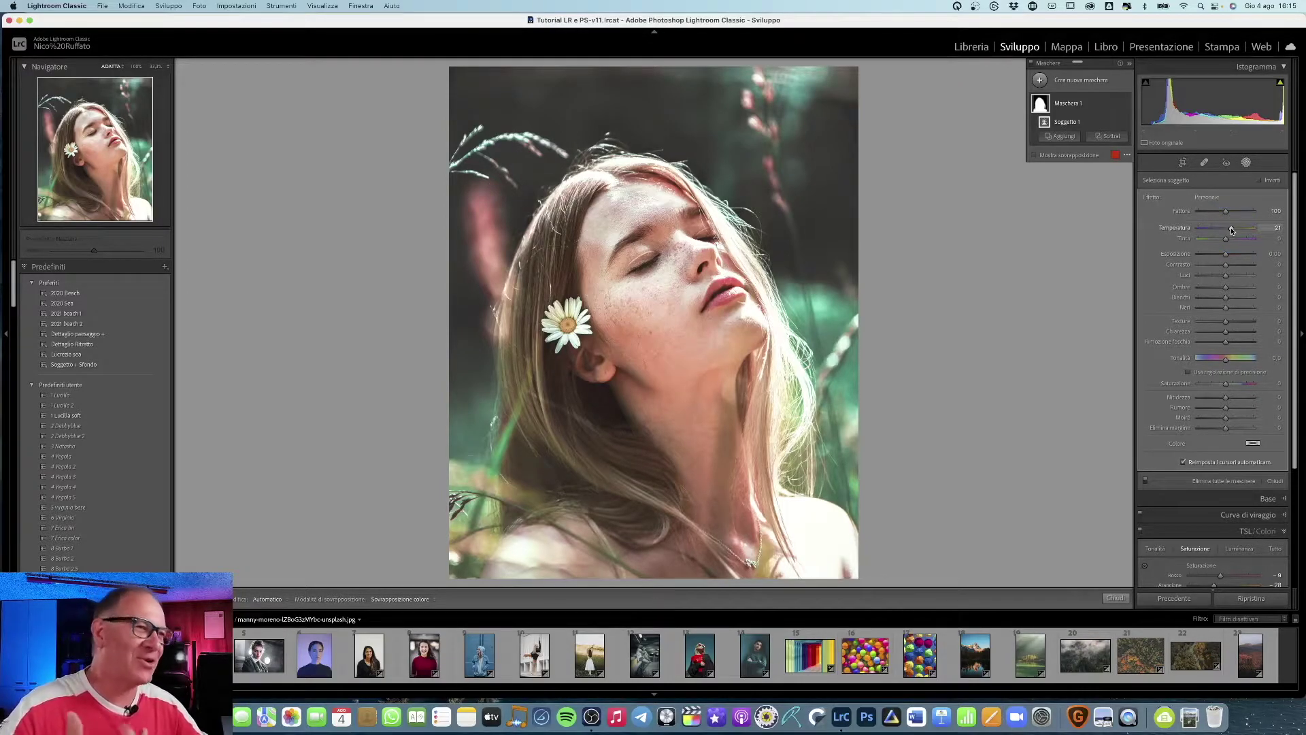
{"action": "left_click", "coordinate": [1226, 233]}
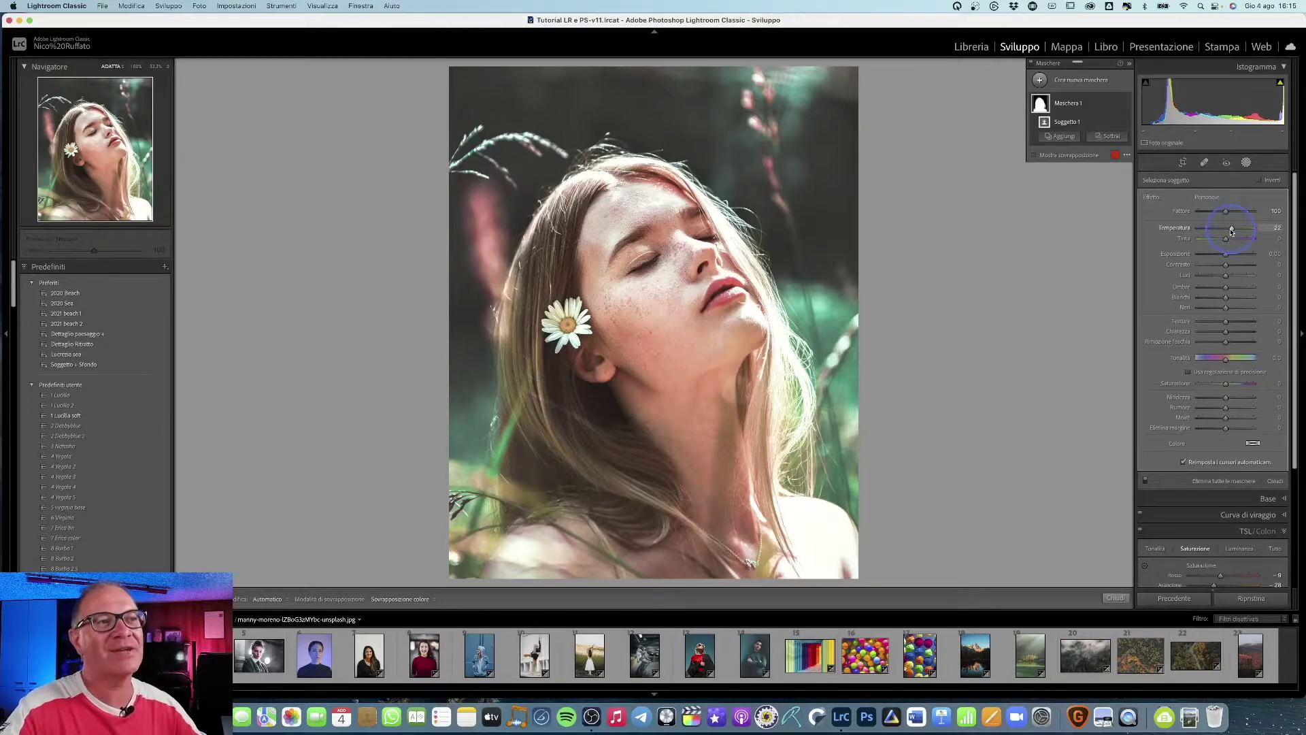
{"action": "left_click", "coordinate": [1231, 232]}
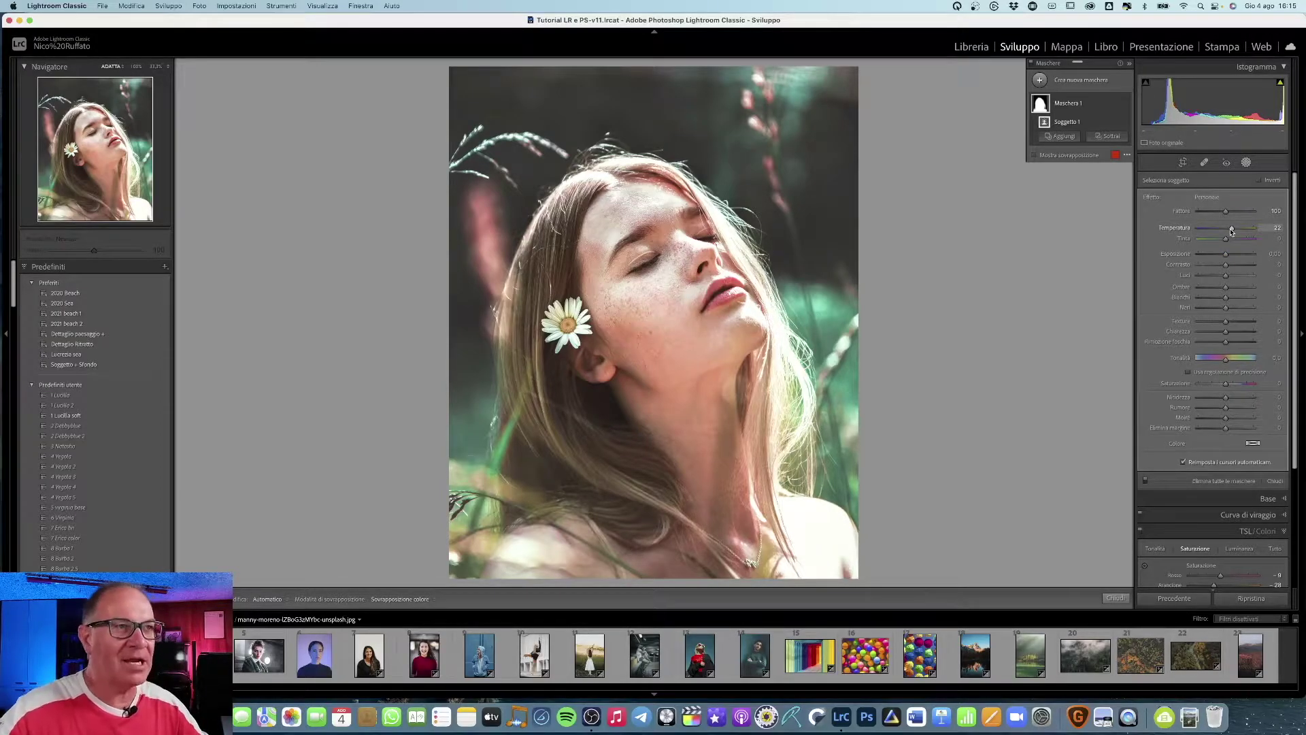
Step: Compare the subject-mask edit before and after, then close the masking panel
{"action": "key", "text": "y"}
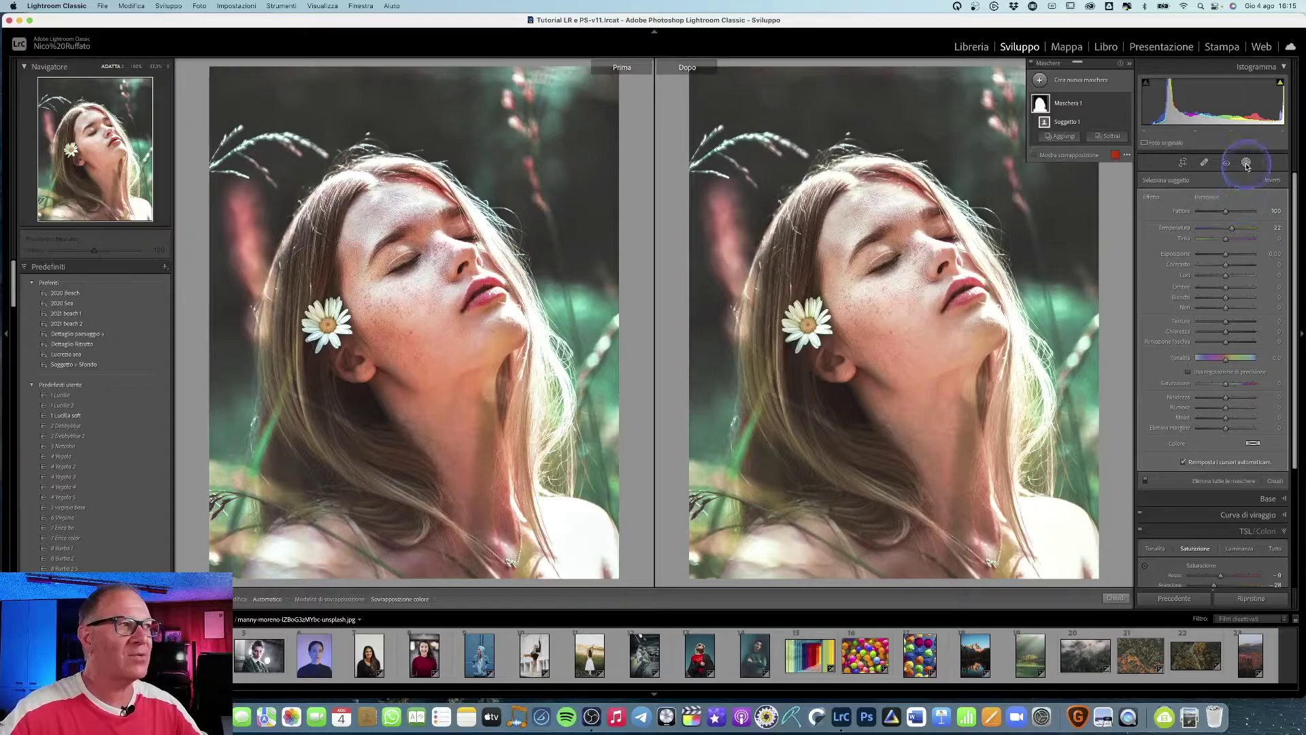
{"action": "left_click", "coordinate": [1247, 163]}
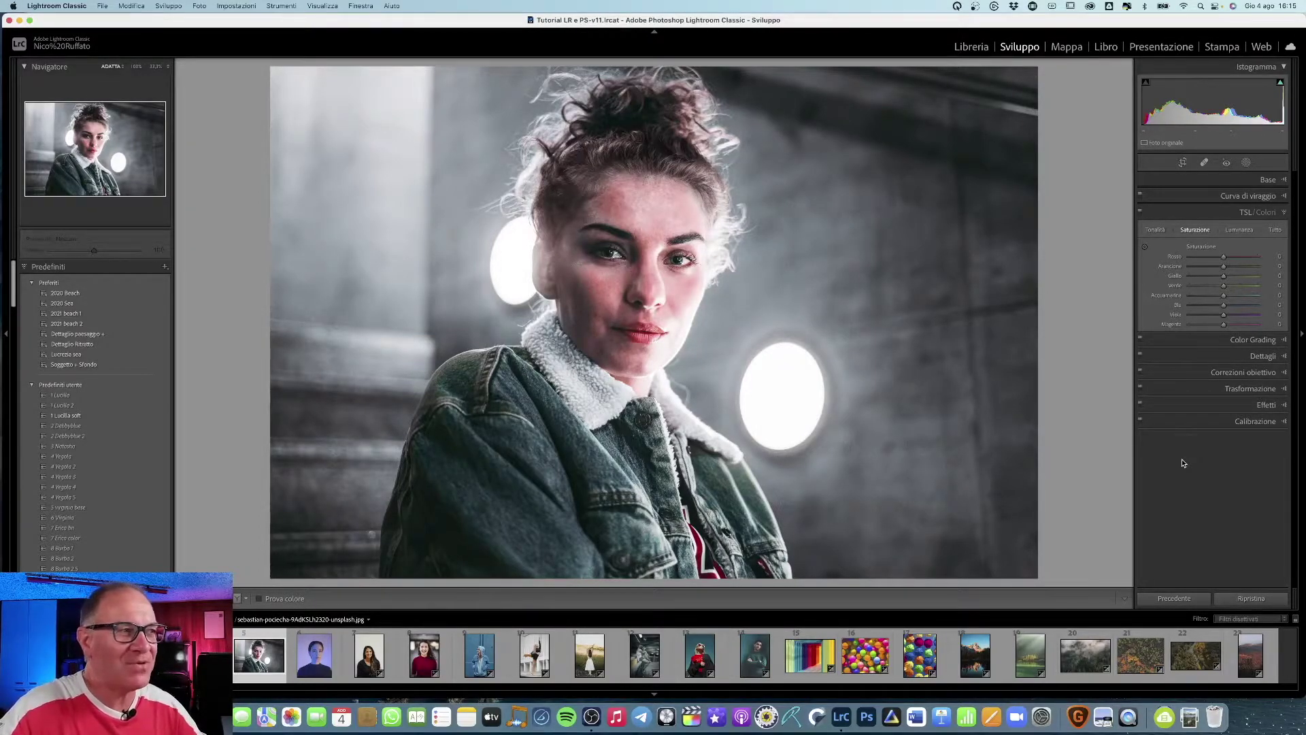
{"action": "left_click", "coordinate": [1181, 460]}
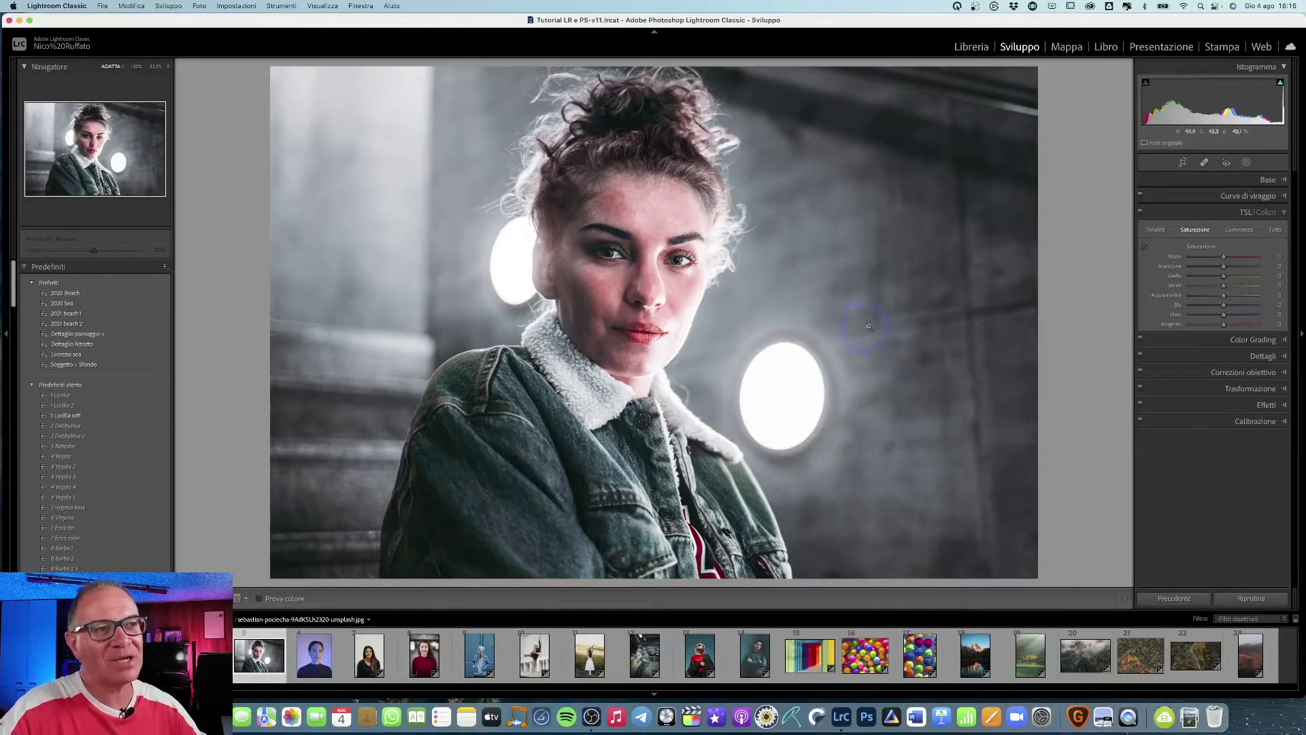
{"action": "left_click", "coordinate": [875, 275]}
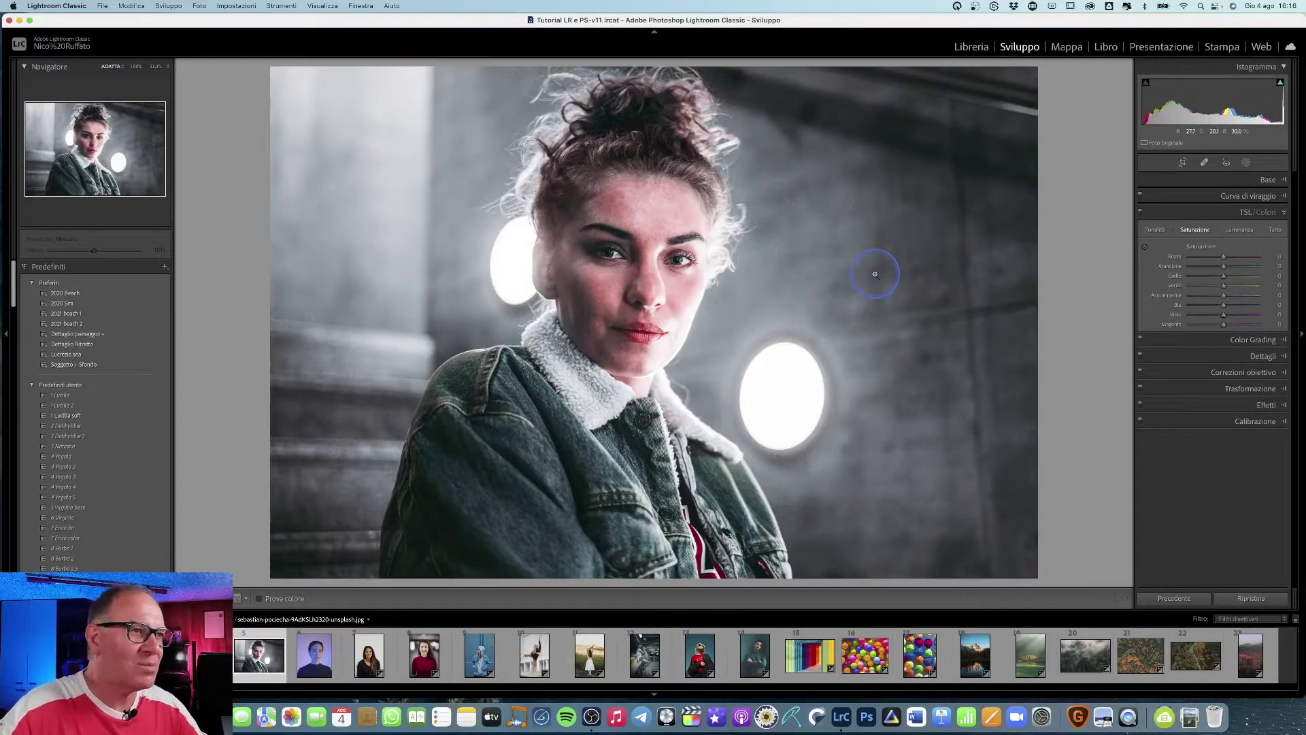
{"action": "left_click", "coordinate": [839, 269]}
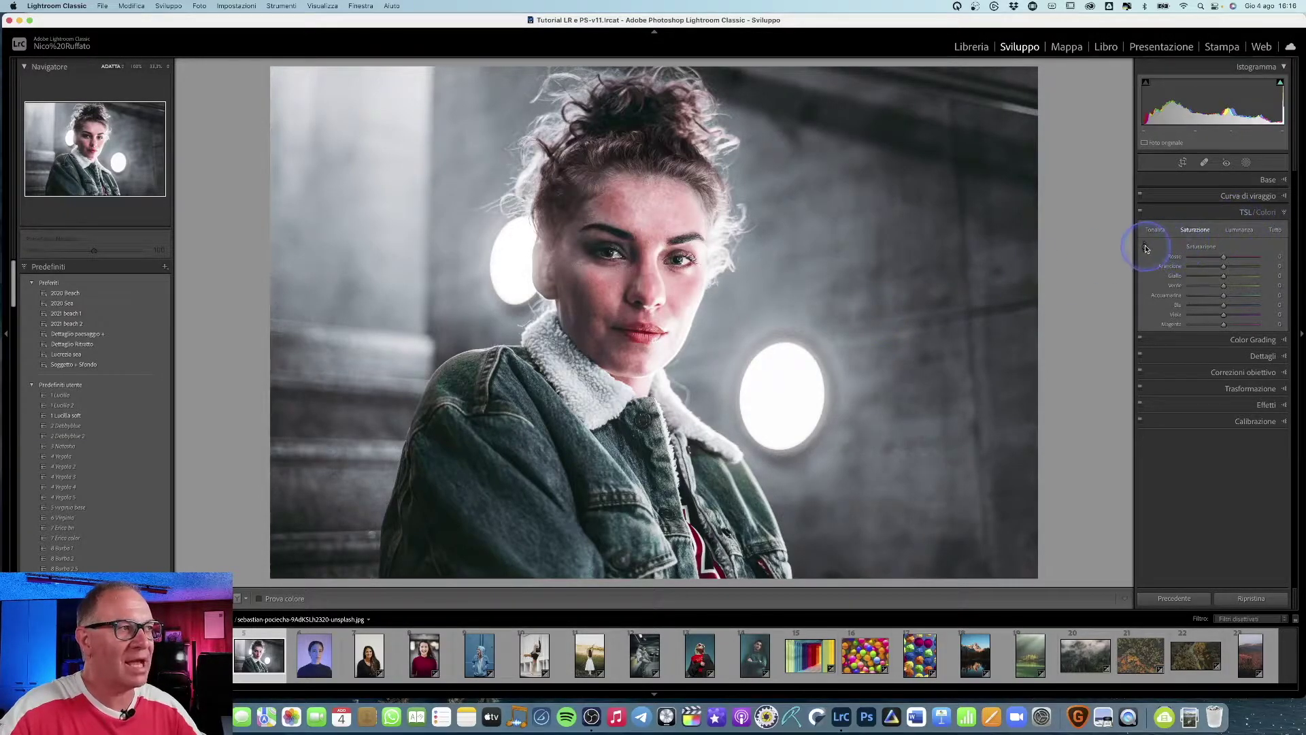
{"action": "left_click", "coordinate": [1225, 180]}
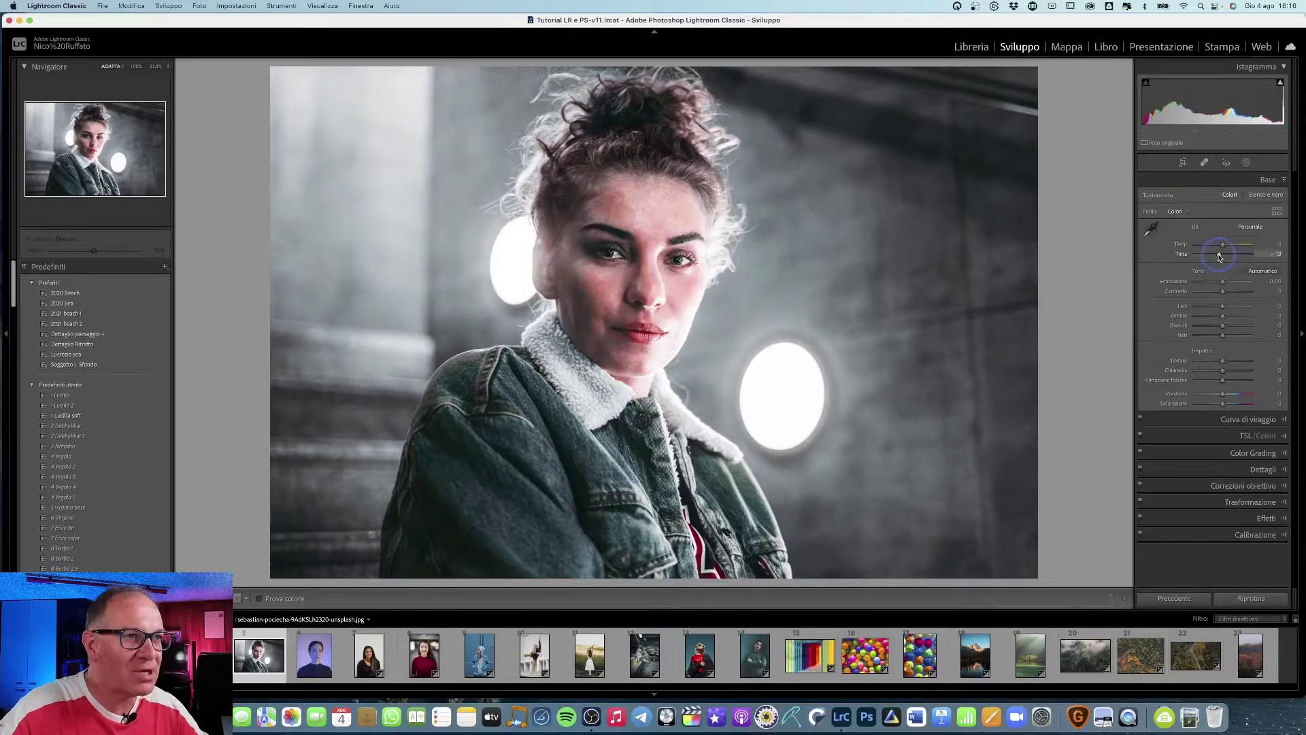
{"action": "left_click_drag", "start_coordinate": [1218, 257], "coordinate": [1205, 256]}
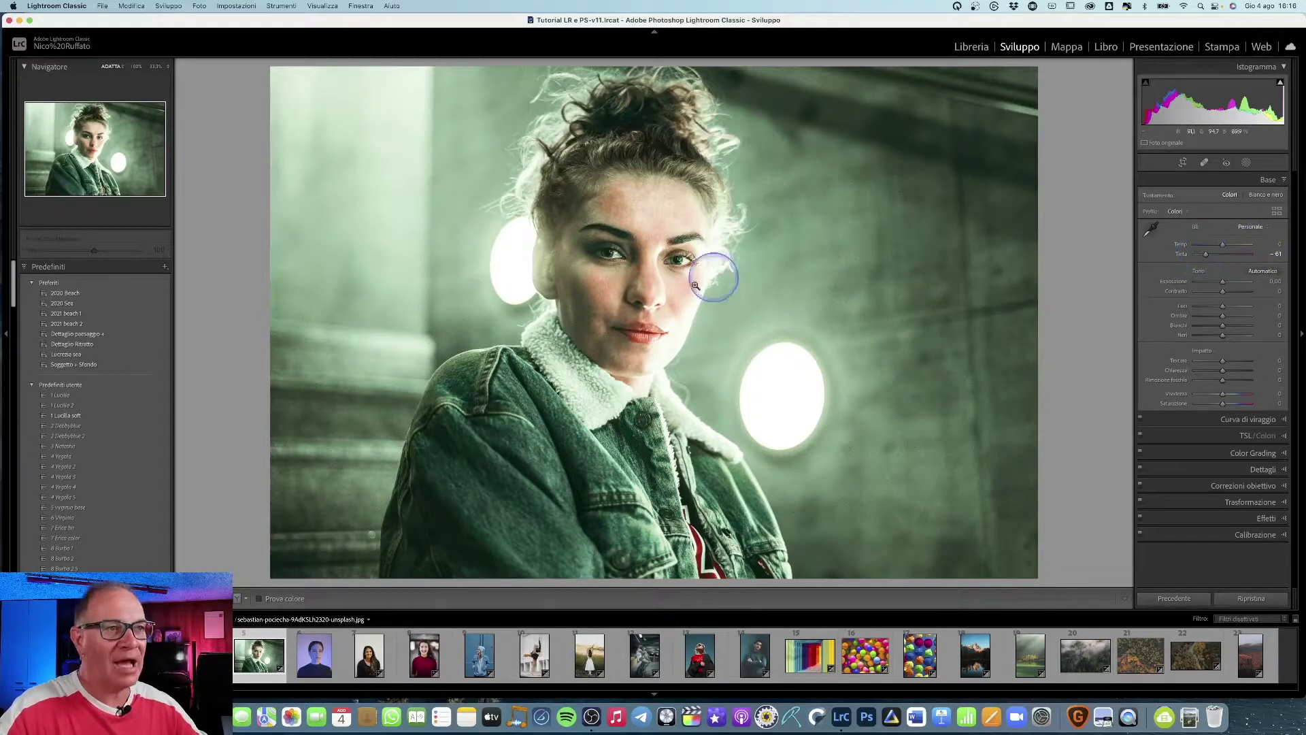
{"action": "double_click", "coordinate": [1208, 258]}
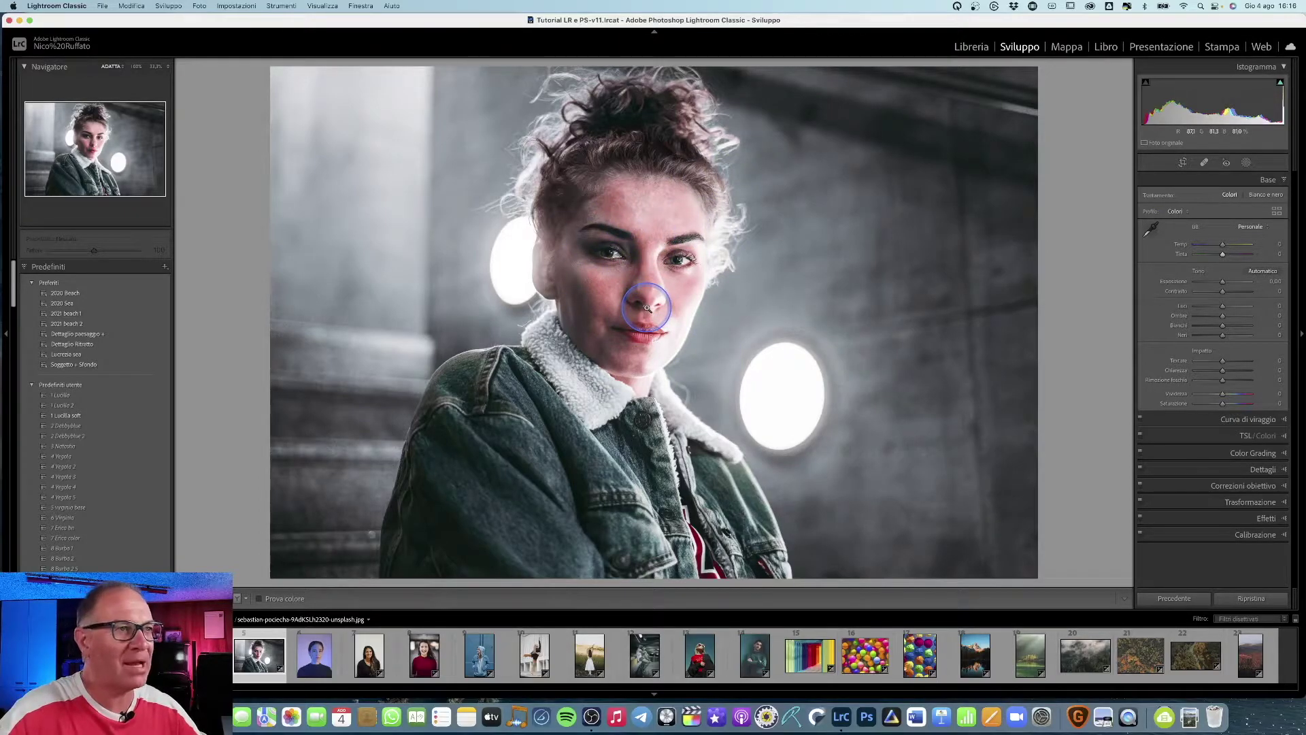
Step: Pull down red and orange saturation on the denim-jacket woman's face with the HSL targeted tool
{"action": "left_click", "coordinate": [1250, 436]}
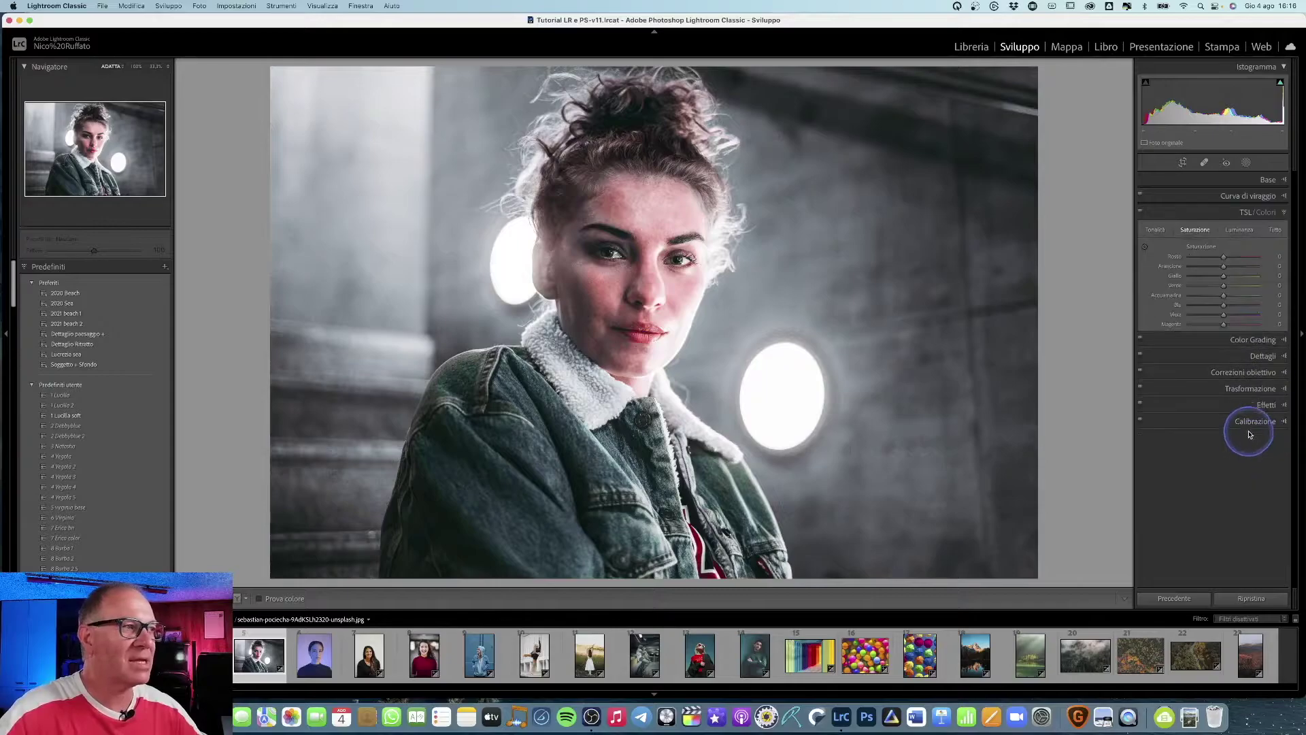
{"action": "left_click", "coordinate": [1144, 247]}
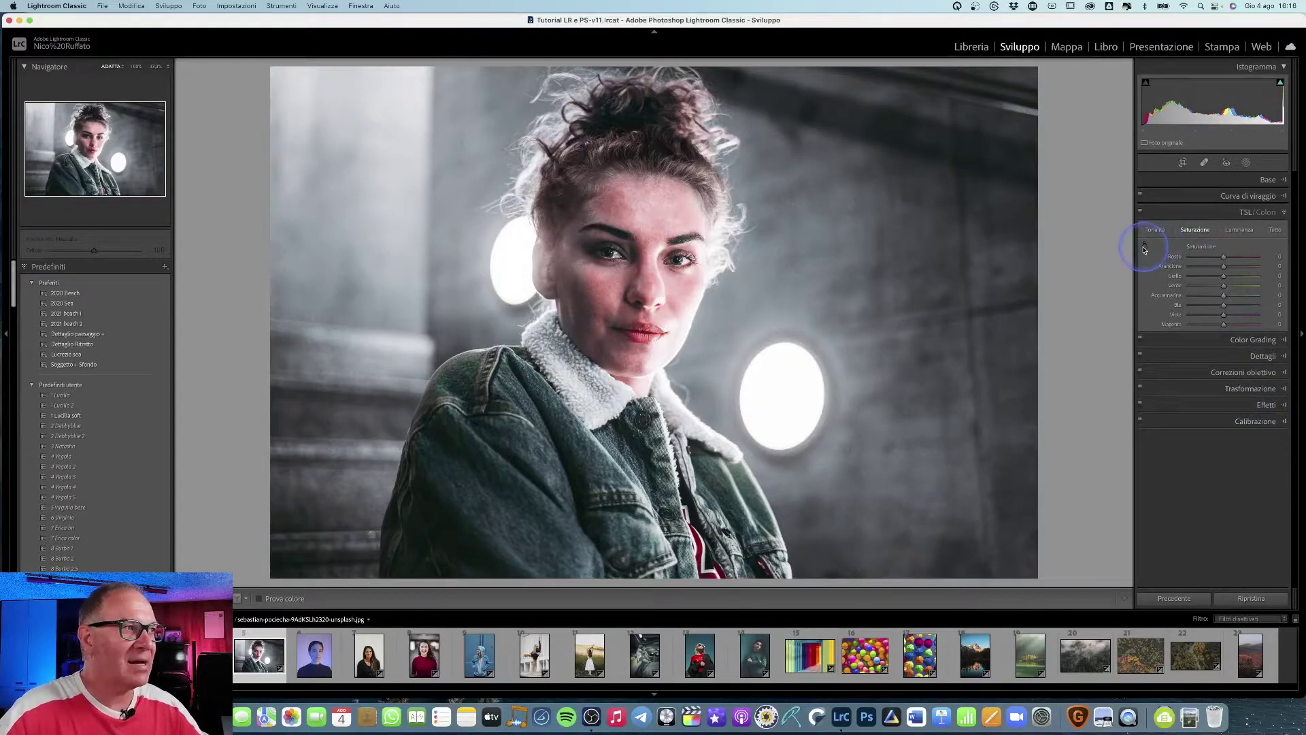
{"action": "left_click", "coordinate": [1147, 249]}
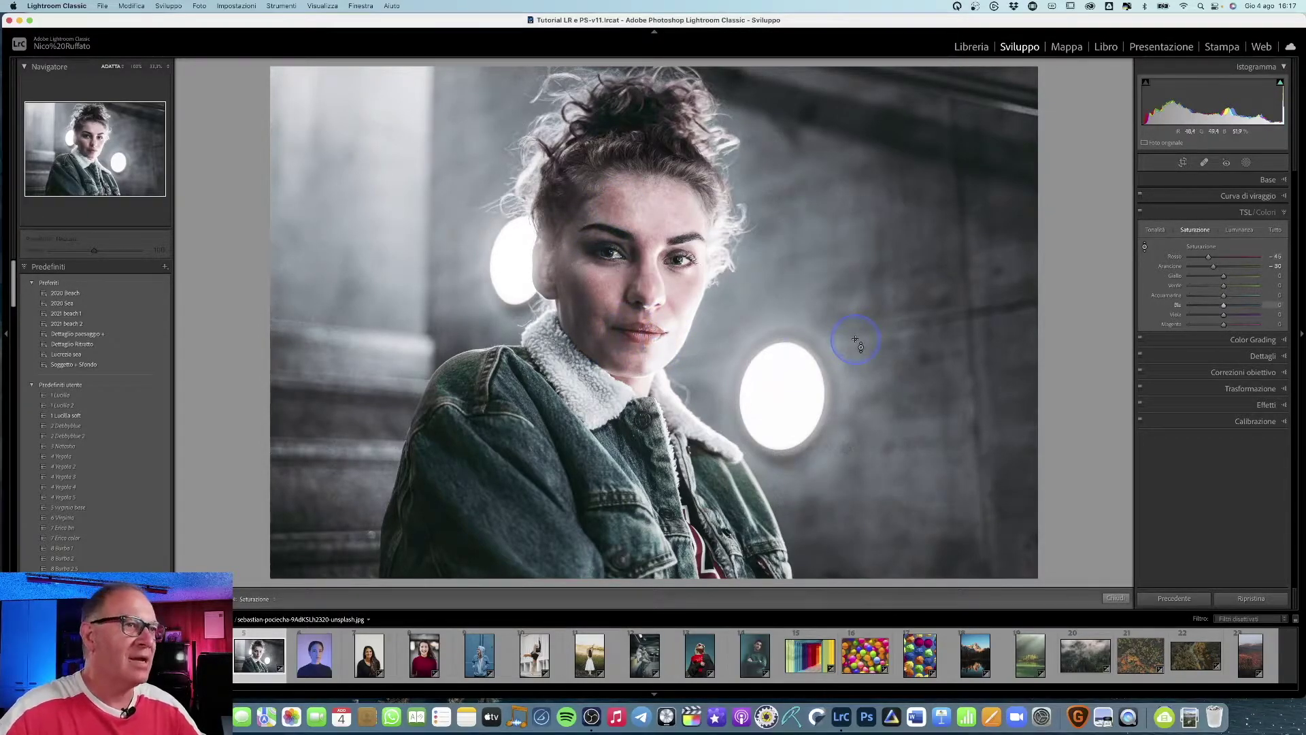
Step: Add a Select Subject mask on the woman and set its Temperature to 30 and Tint to about -13
{"action": "left_click", "coordinate": [1246, 163]}
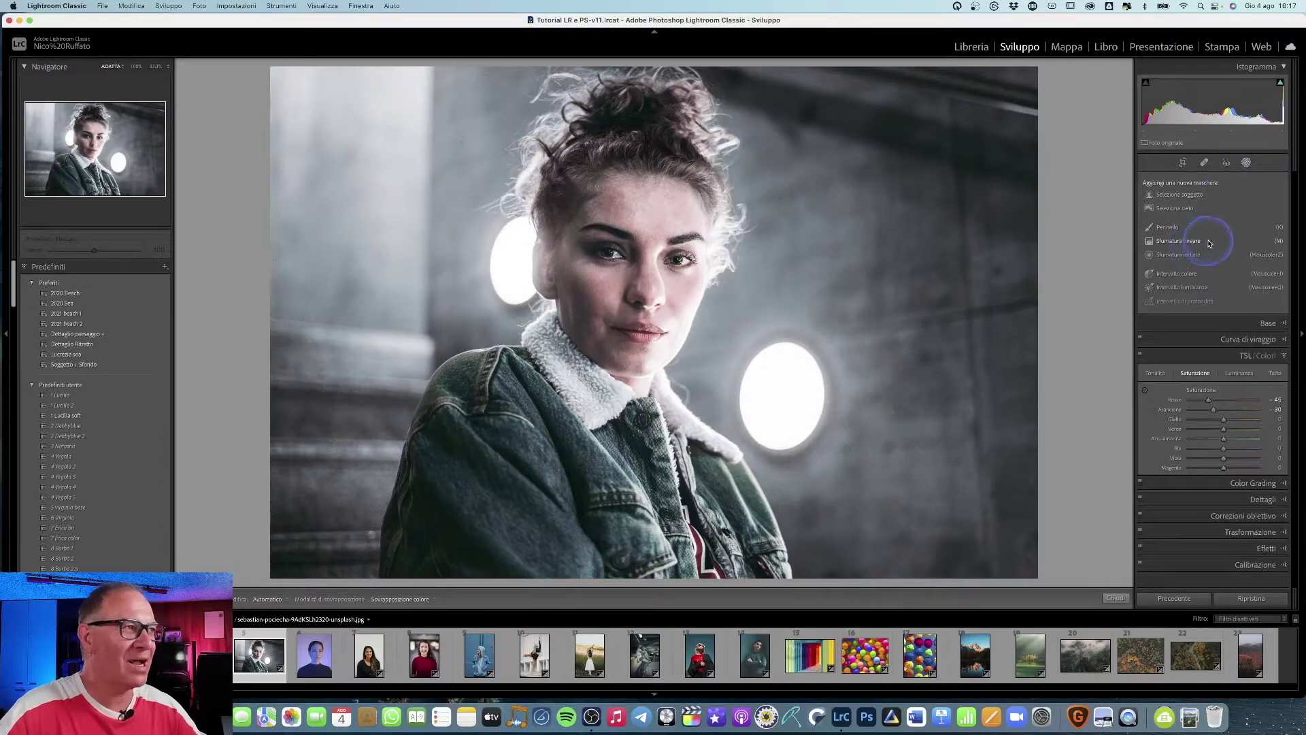
{"action": "left_click", "coordinate": [1181, 196]}
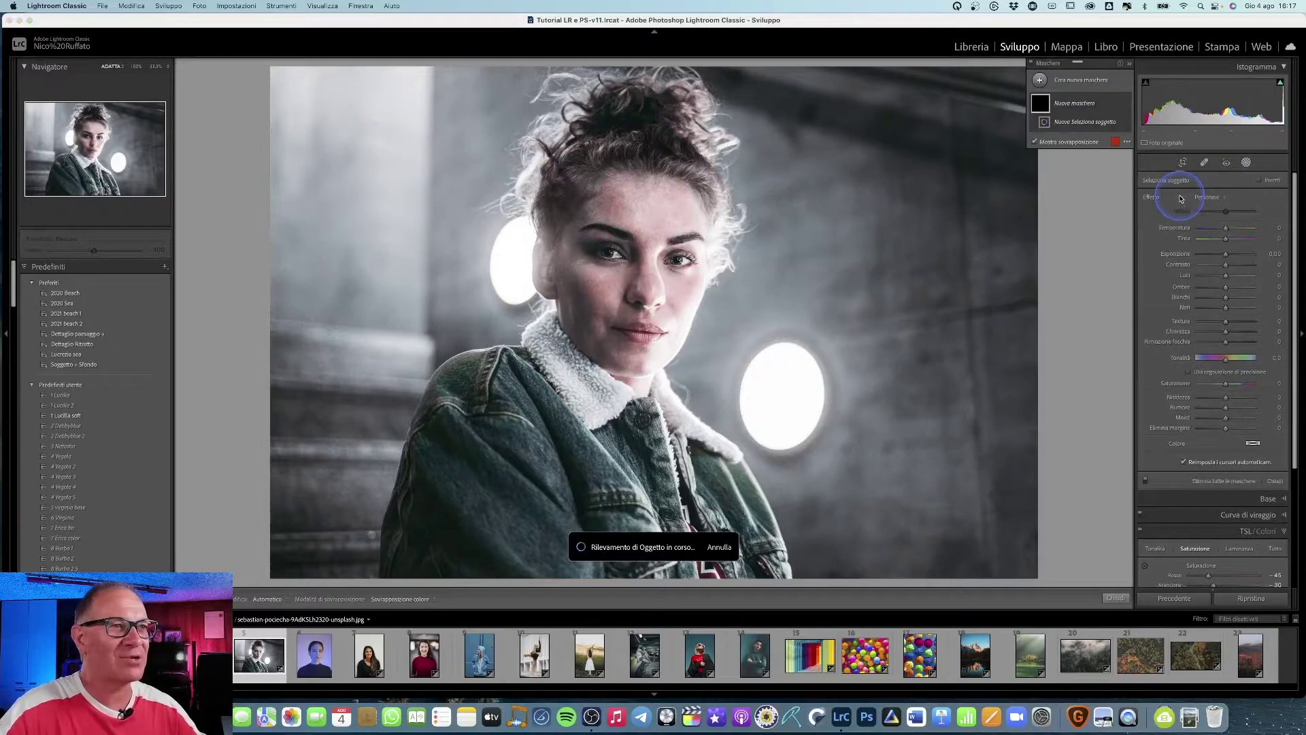
{"action": "left_click", "coordinate": [1225, 230]}
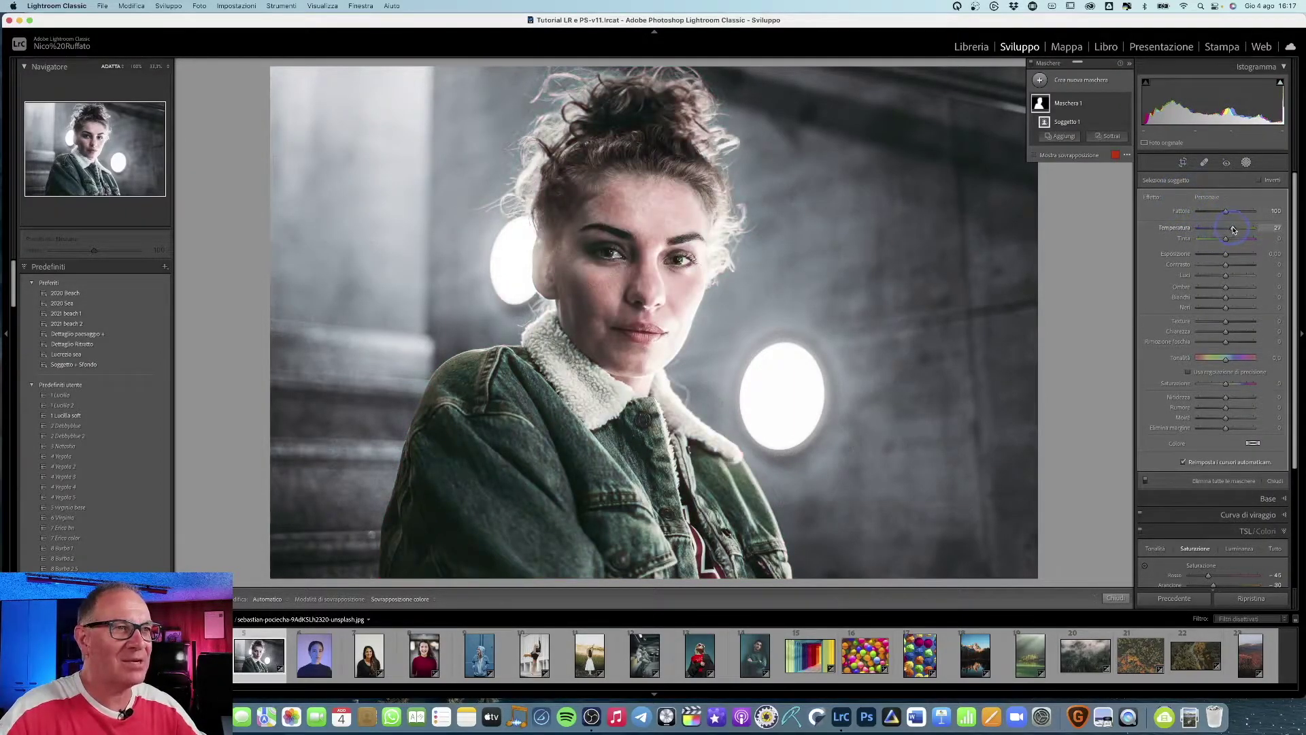
{"action": "left_click_drag", "start_coordinate": [1232, 230], "coordinate": [1224, 240]}
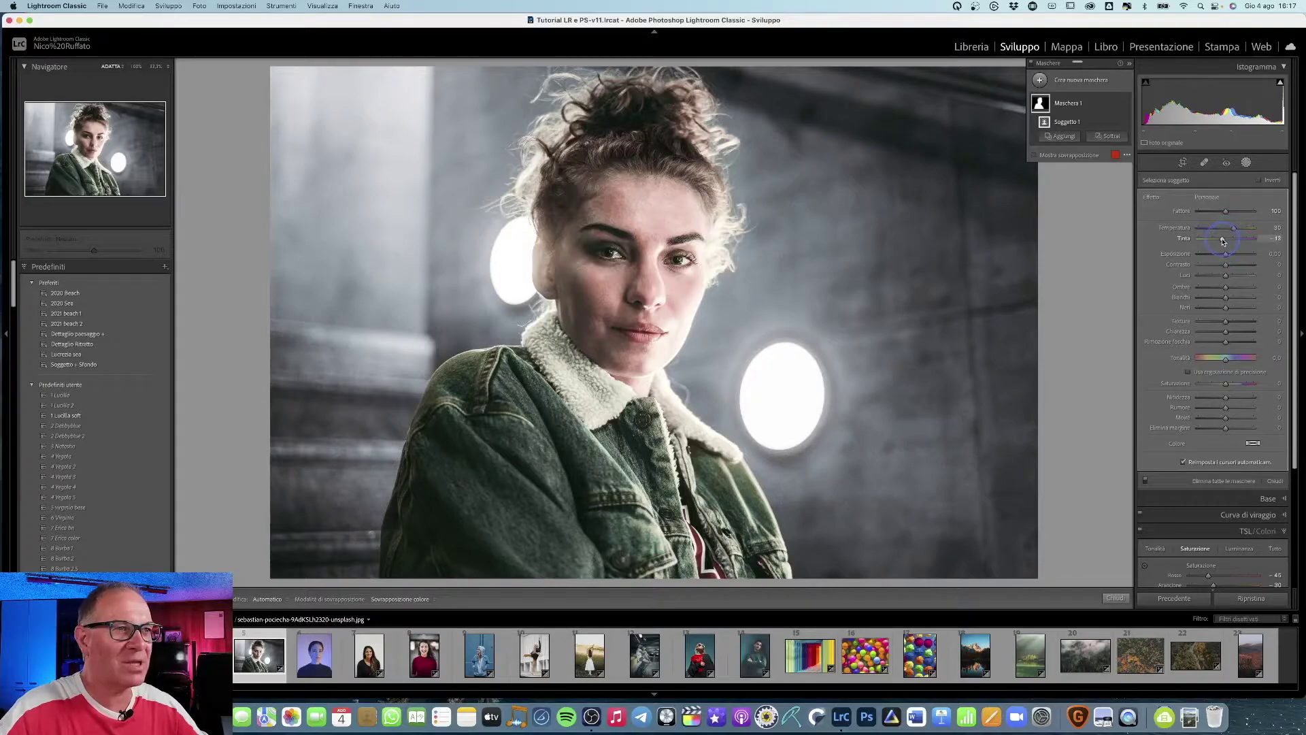
{"action": "left_click_drag", "start_coordinate": [1222, 240], "coordinate": [1222, 242]}
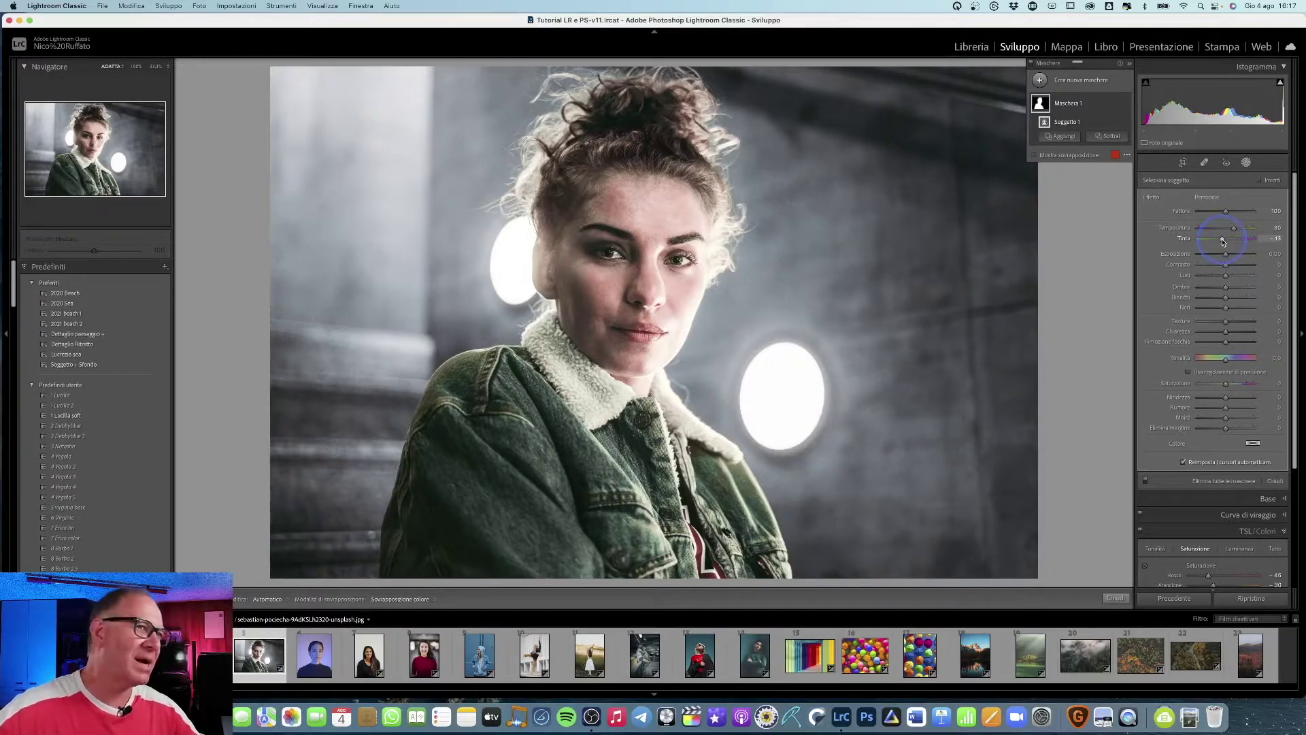
Step: Paint the jacket shoulder out of the subject mask with a Subtract brush at 100 flow and density
{"action": "left_click", "coordinate": [1110, 137]}
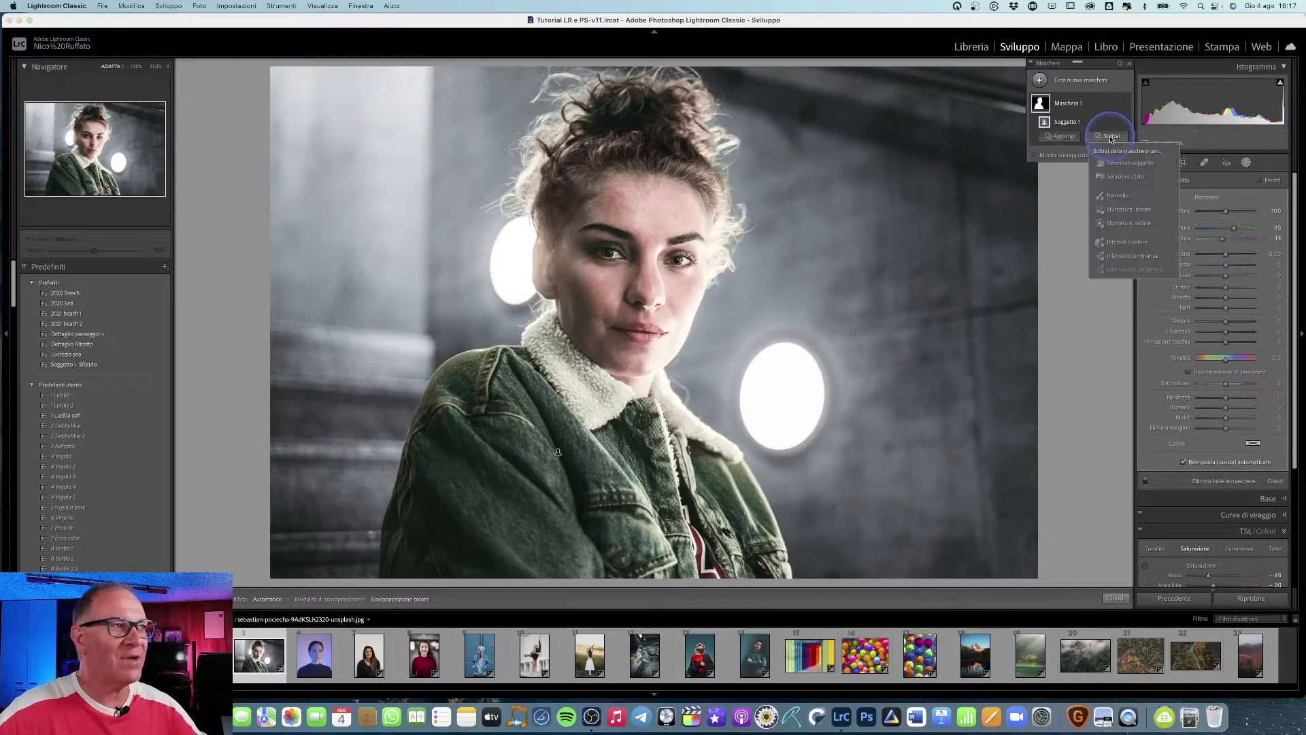
{"action": "left_click", "coordinate": [1117, 195]}
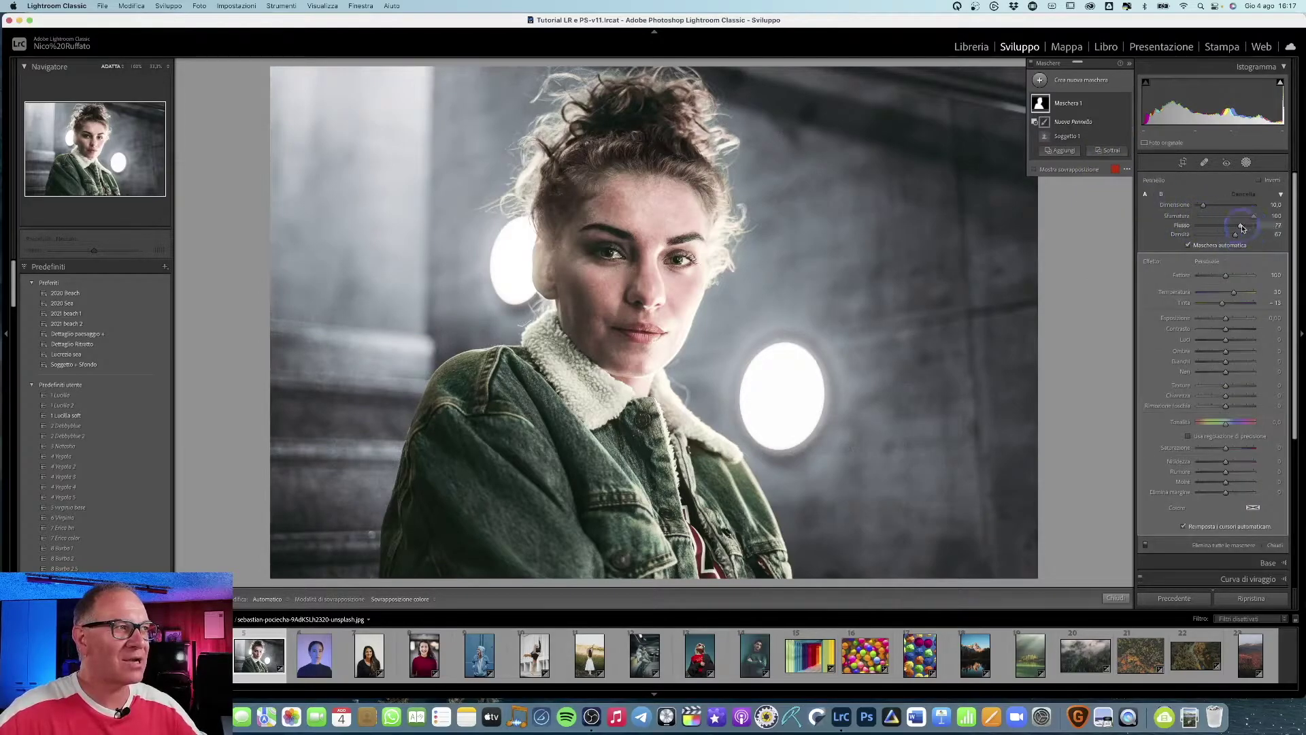
{"action": "left_click_drag", "start_coordinate": [1242, 228], "coordinate": [1256, 234]}
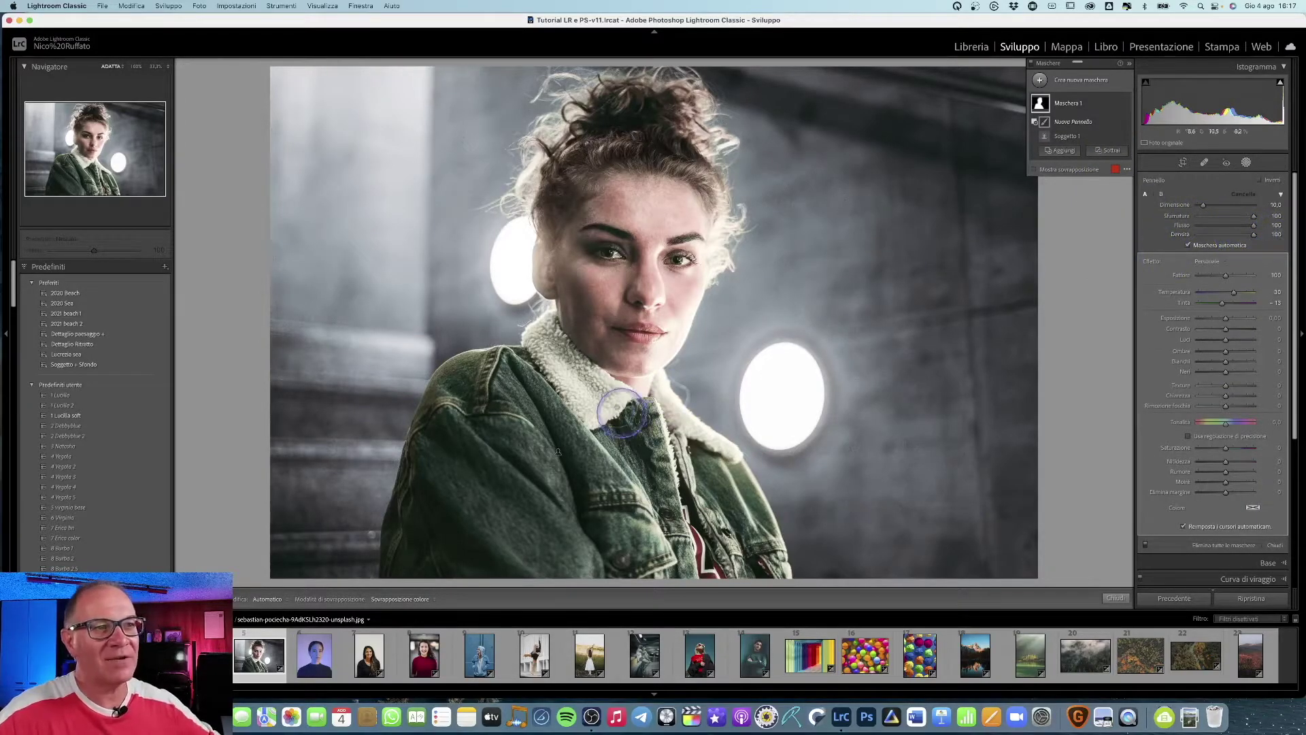
{"action": "key", "text": "h"}
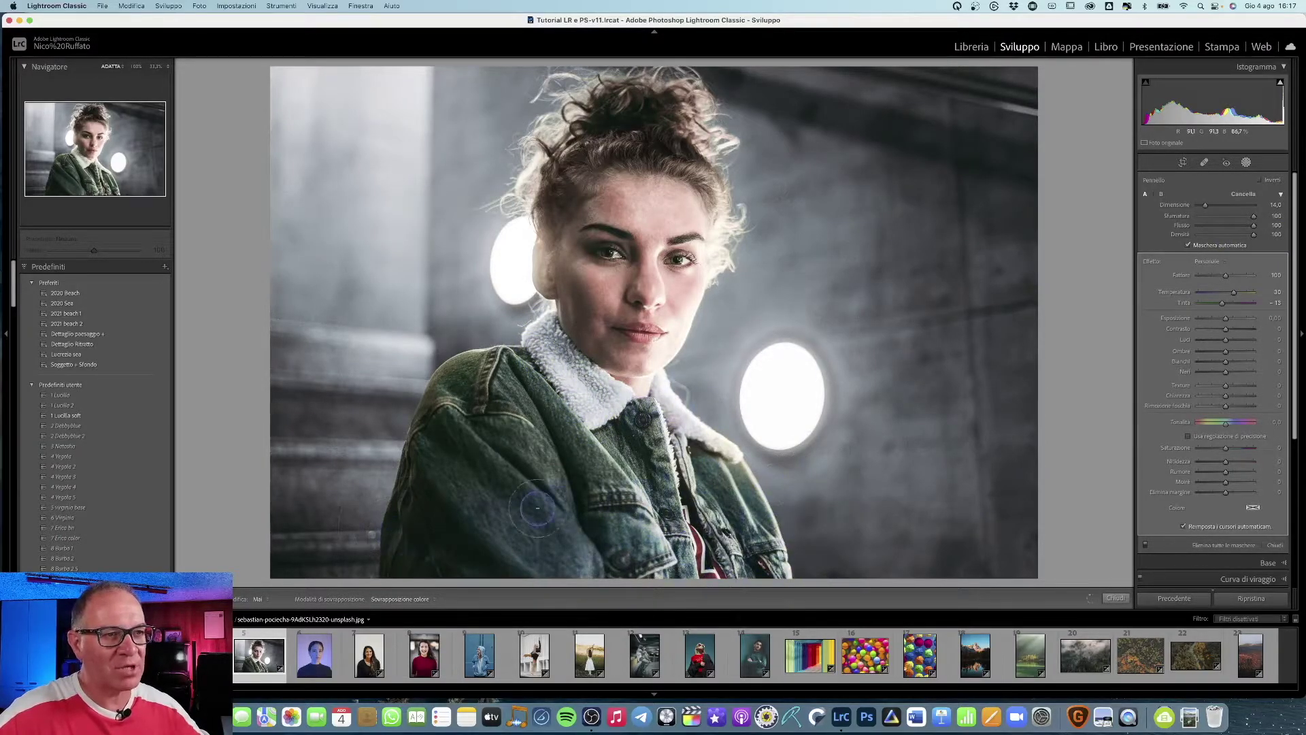
{"action": "left_click_drag", "start_coordinate": [537, 507], "coordinate": [444, 444]}
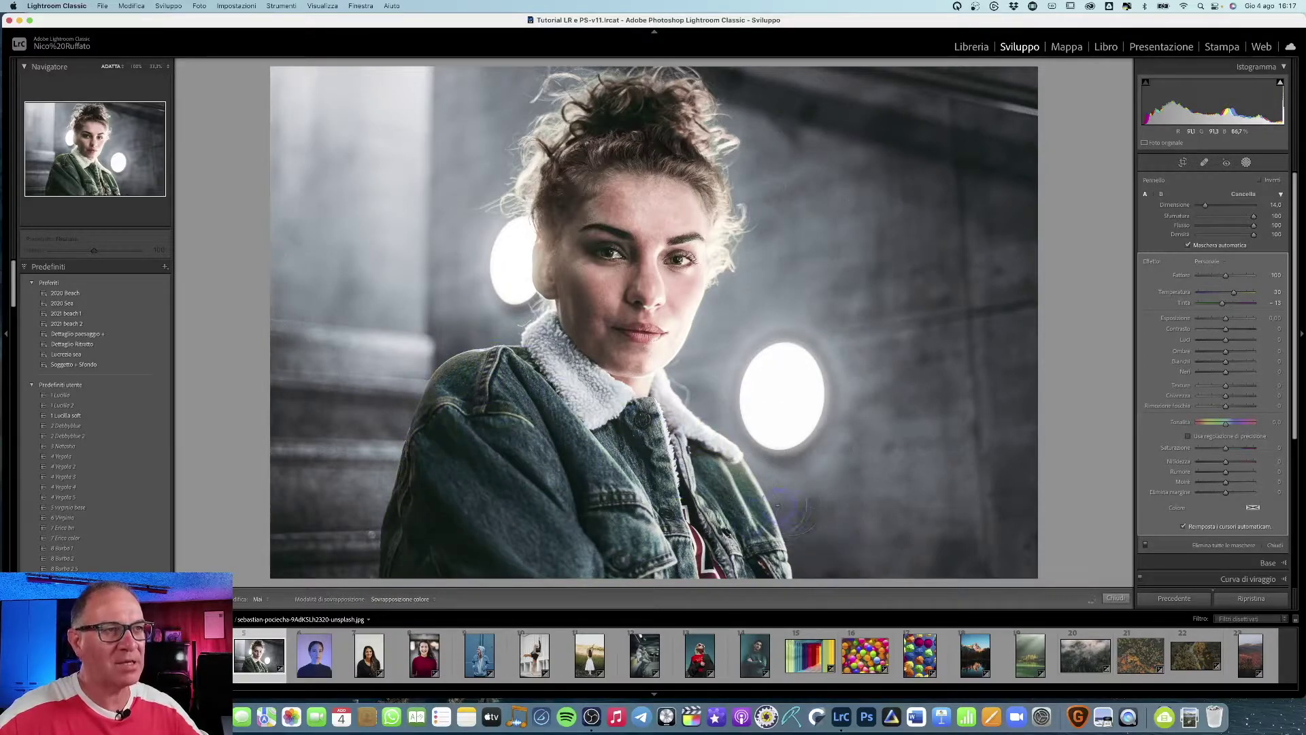
{"action": "key", "text": "h"}
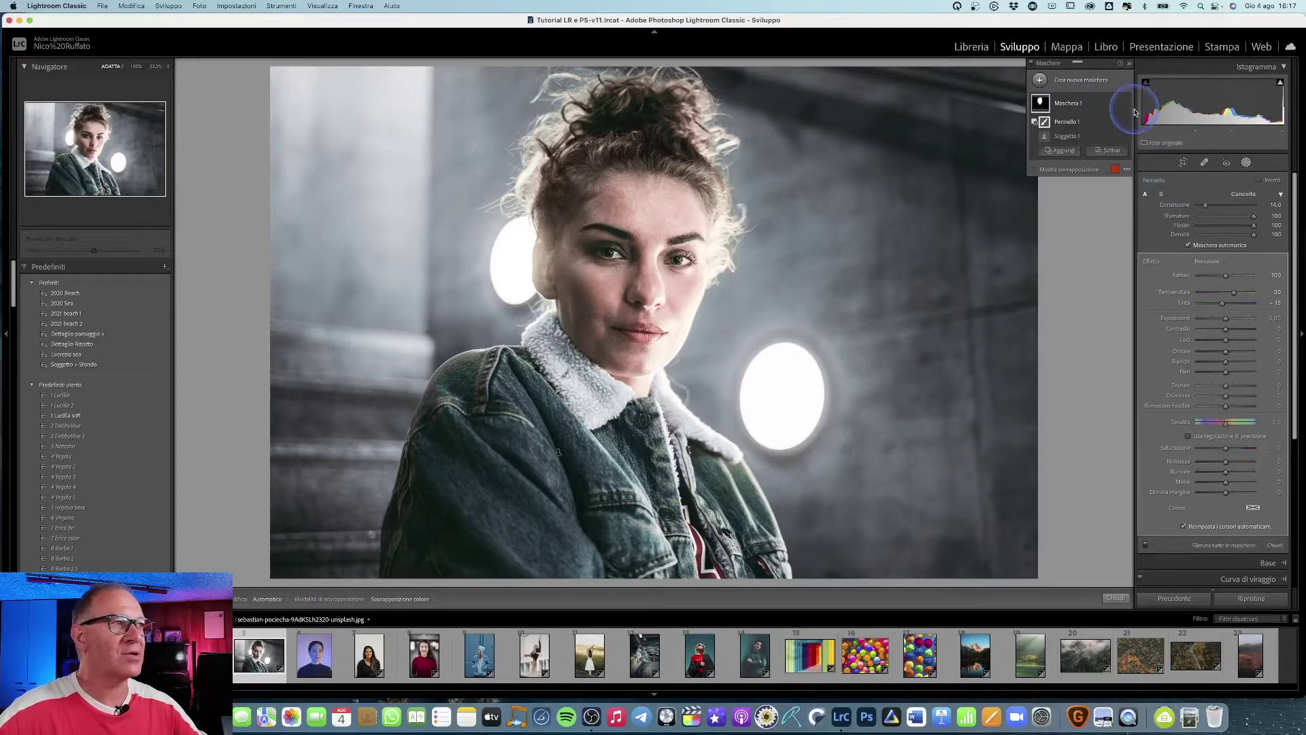
{"action": "mouse_move", "coordinate": [1071, 104]}
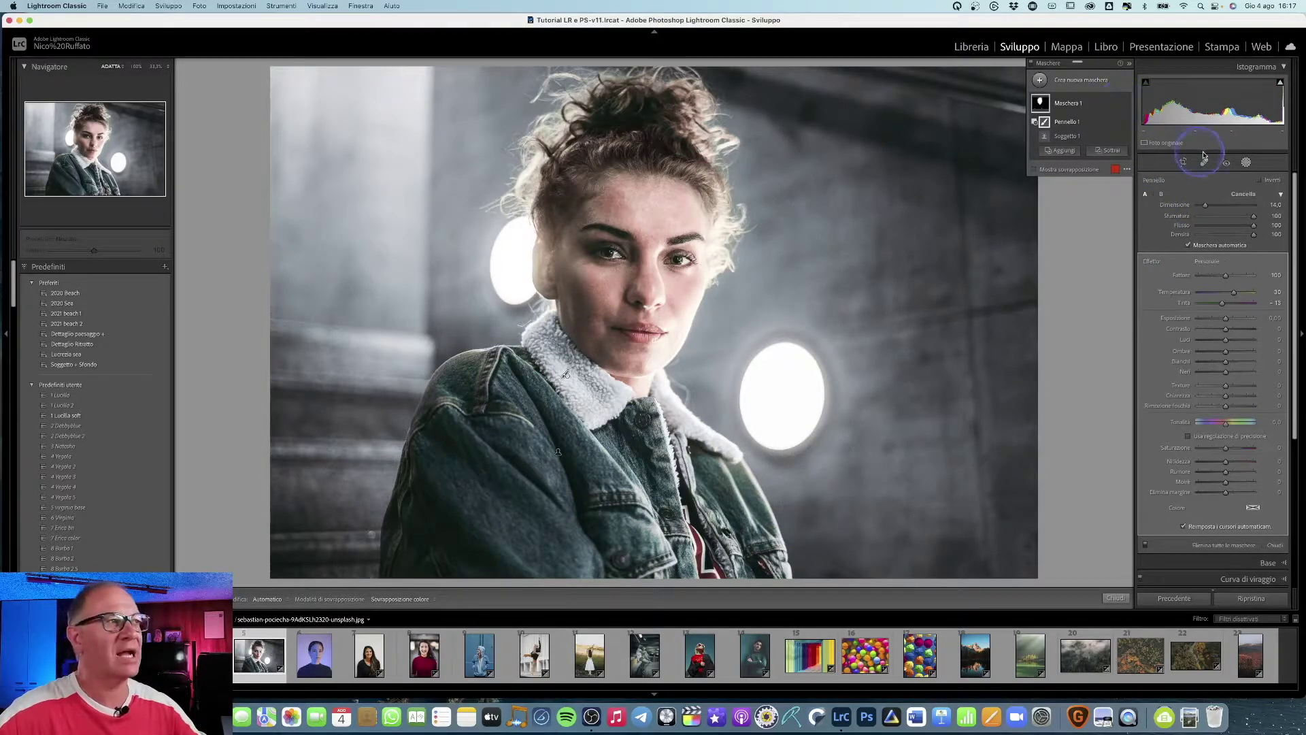
{"action": "left_click", "coordinate": [1247, 162]}
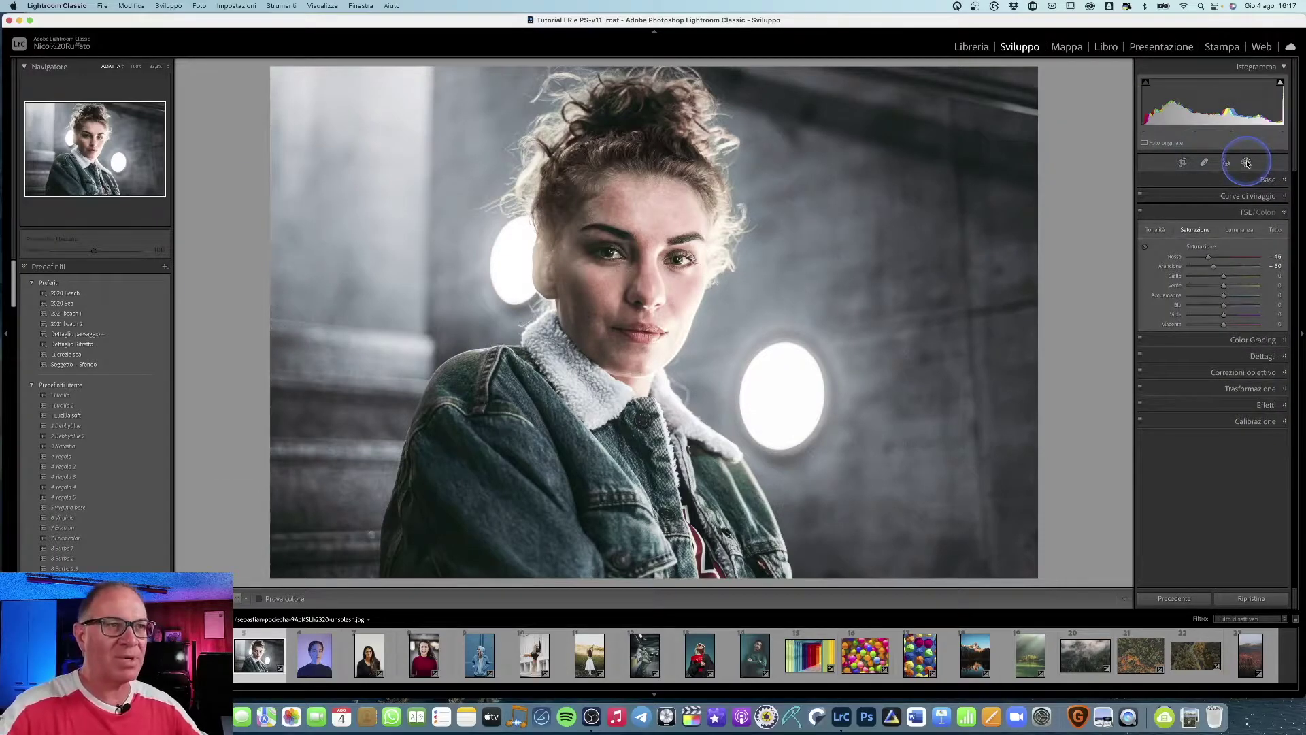
Step: After a before/after check, lower the subject mask's Amount to 66
{"action": "key", "text": "y"}
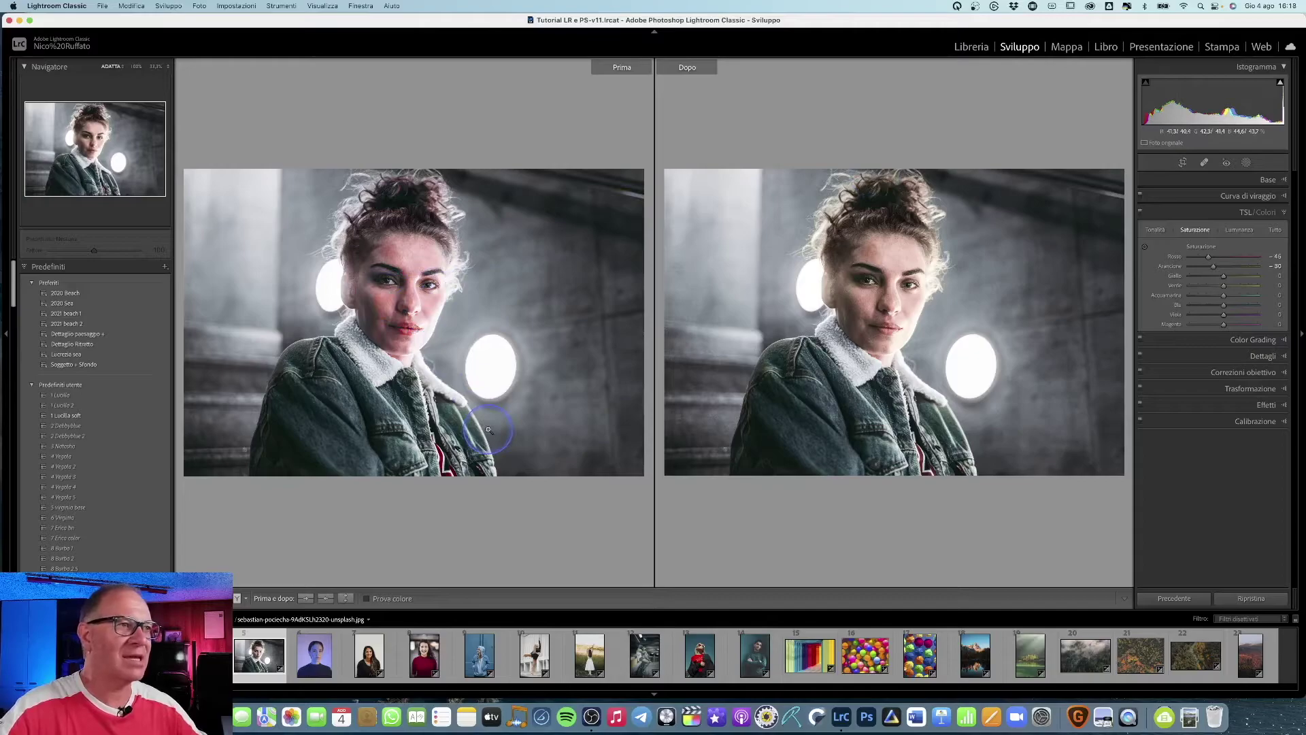
{"action": "key", "text": "y"}
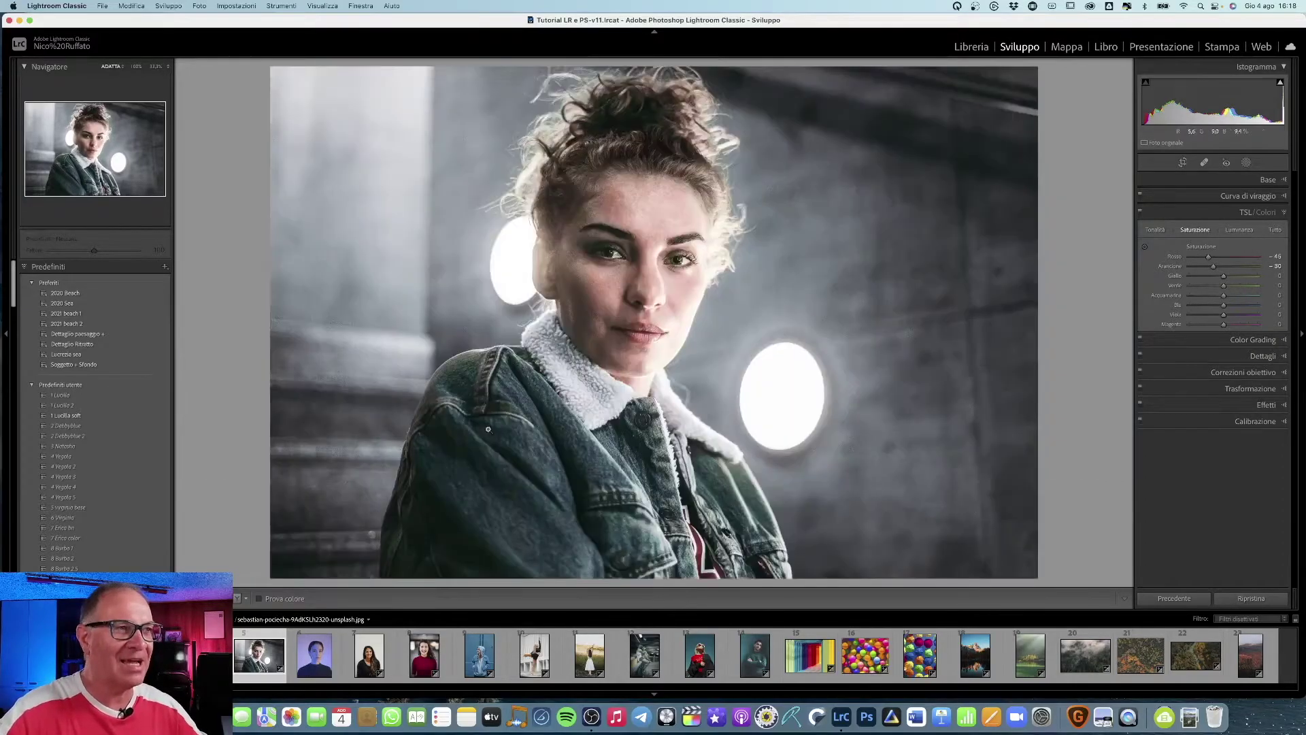
{"action": "left_click", "coordinate": [1260, 181]}
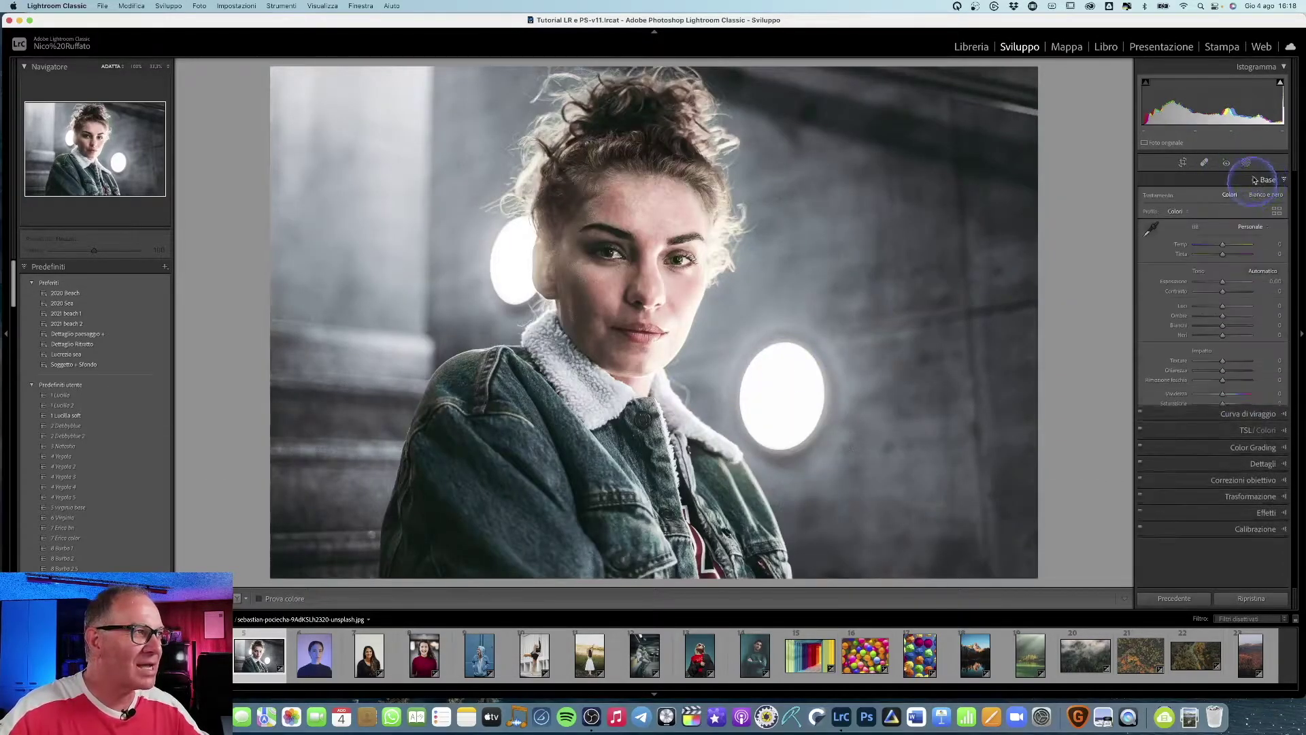
{"action": "left_click", "coordinate": [1247, 162]}
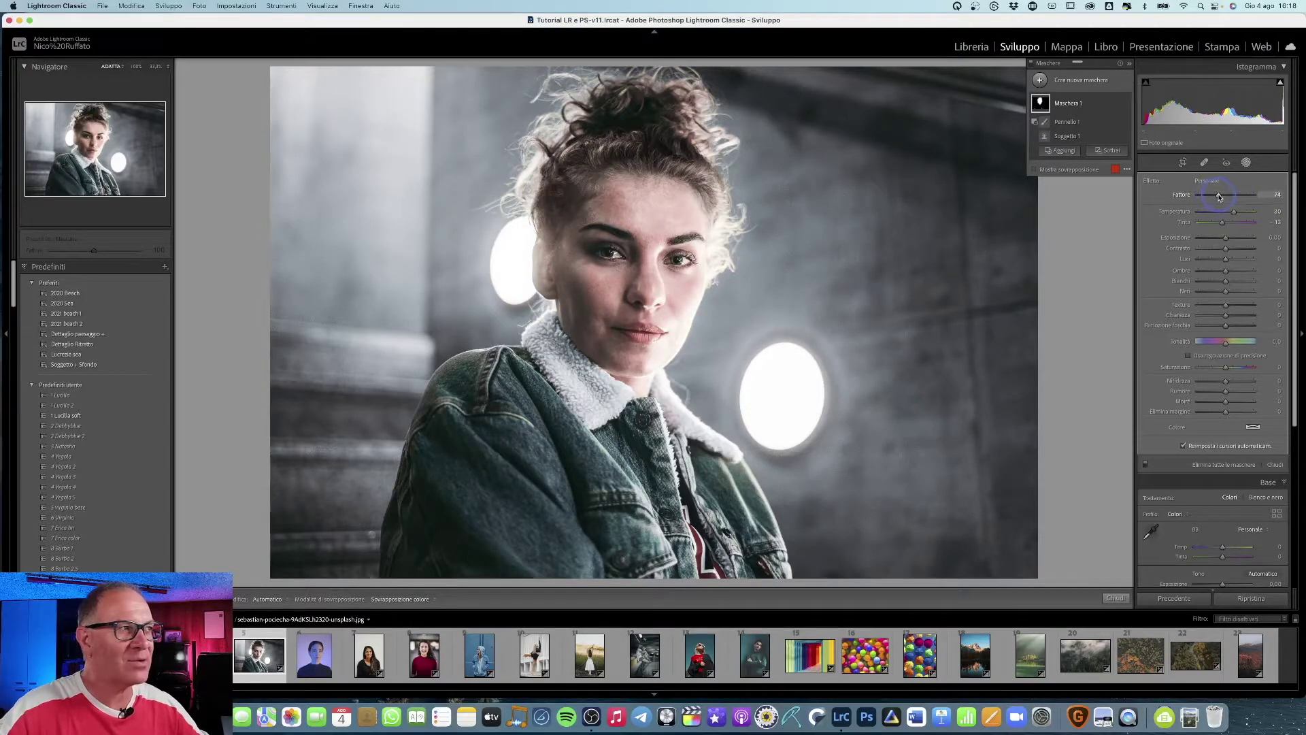
{"action": "left_click_drag", "start_coordinate": [1218, 197], "coordinate": [1216, 197]}
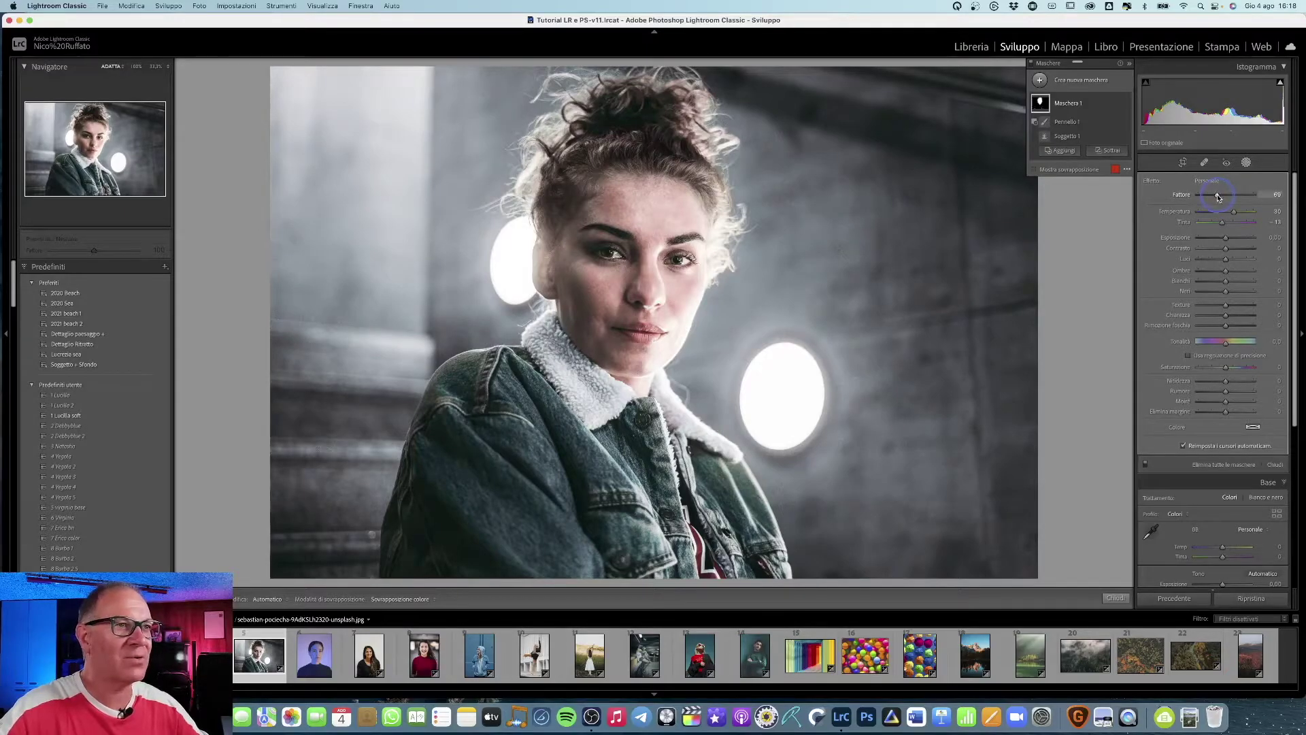
{"action": "left_click_drag", "start_coordinate": [1218, 197], "coordinate": [1218, 197]}
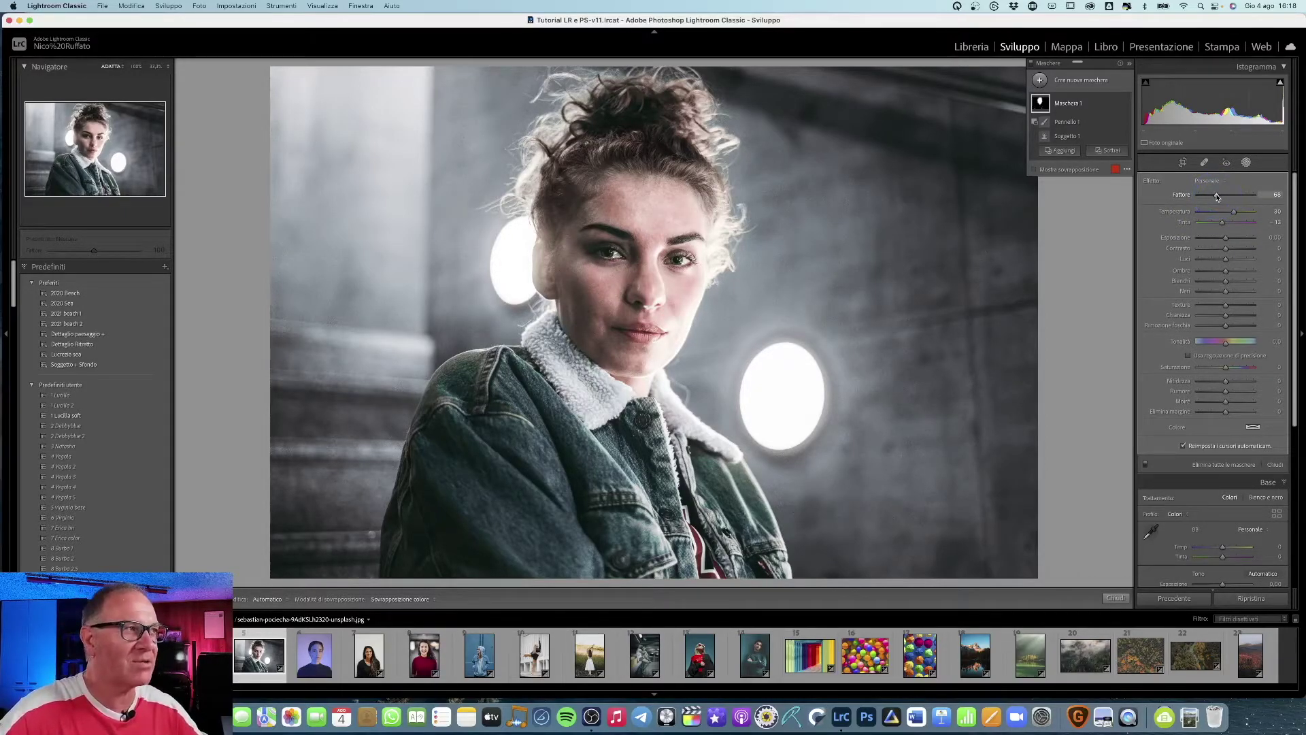
Step: Compare before and after, close Masking and move on to the blue-lit portrait
{"action": "key", "text": "y"}
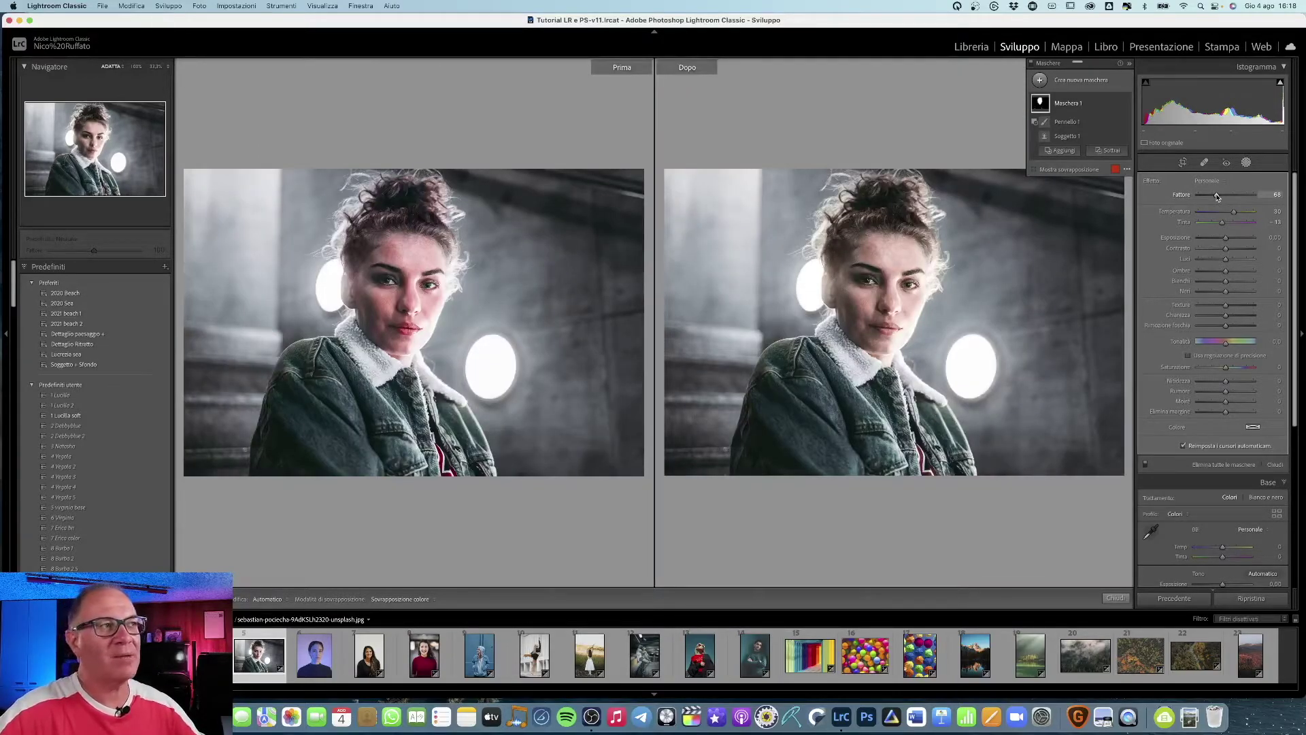
{"action": "left_click", "coordinate": [1247, 162]}
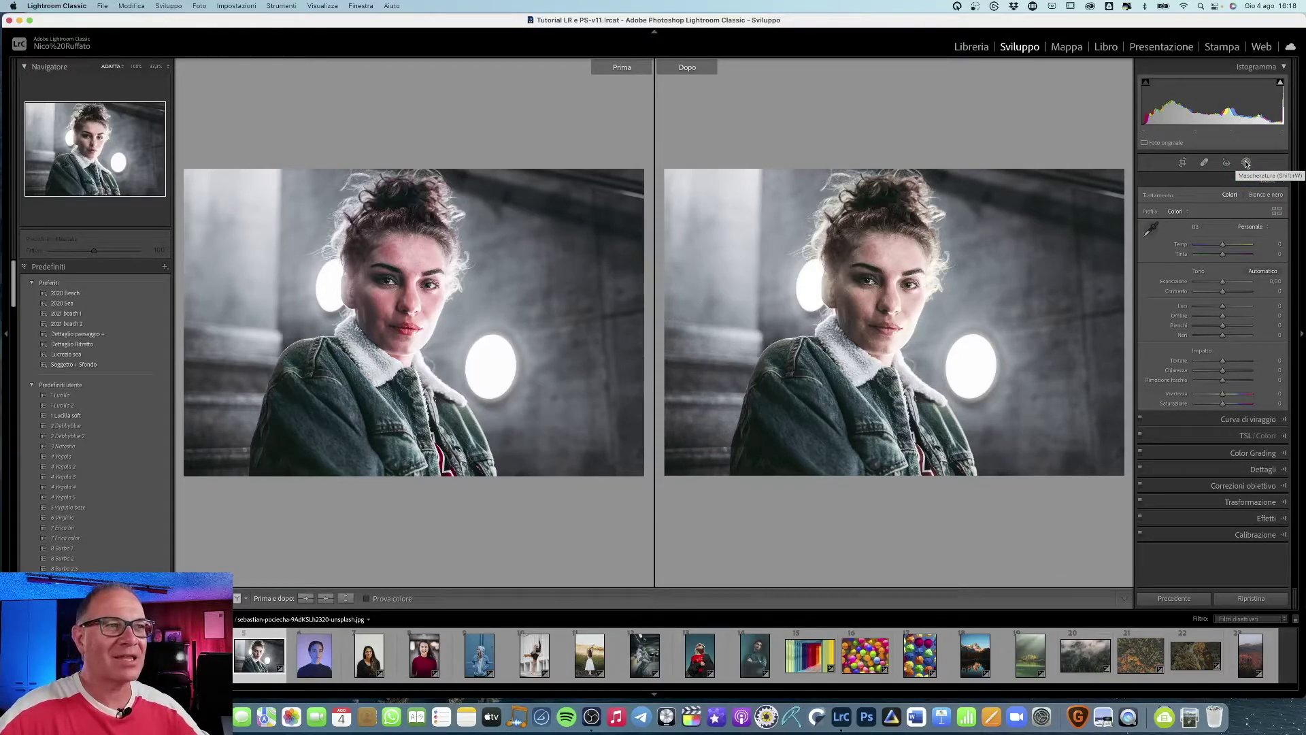
{"action": "key", "text": "Right"}
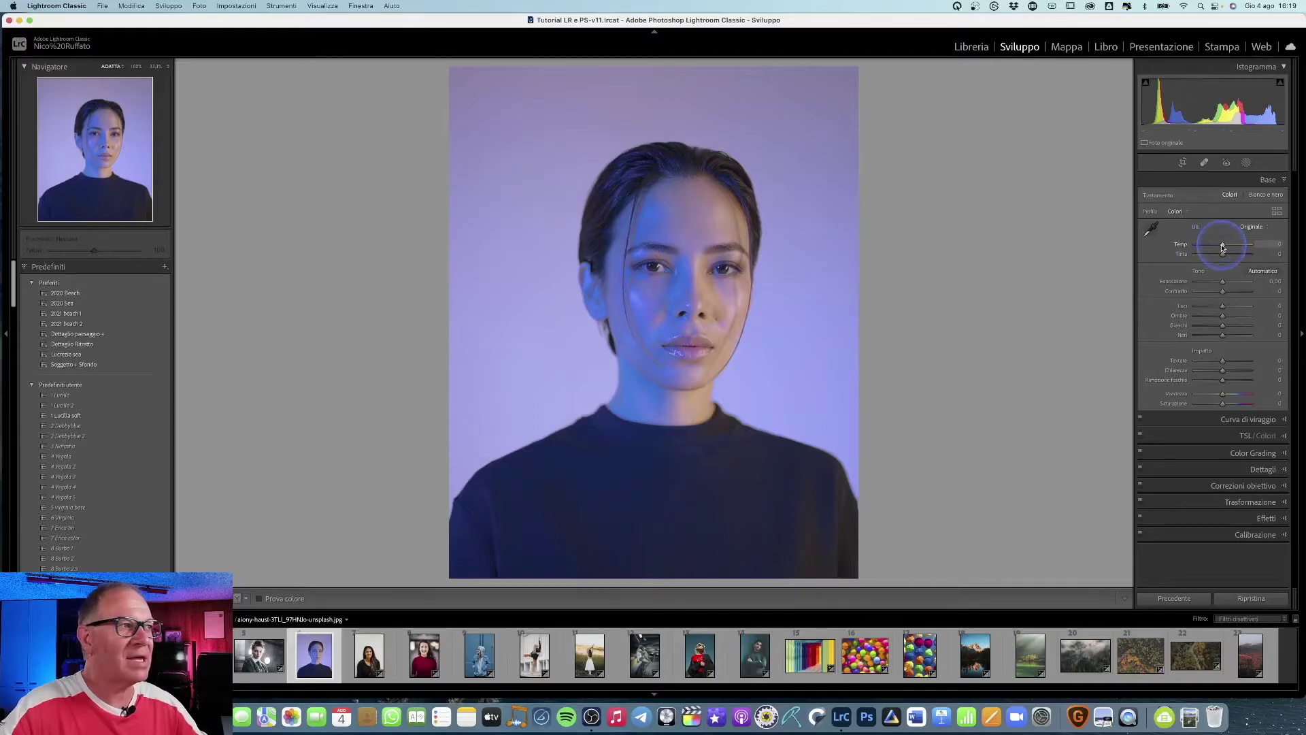
Step: Try Temp +32 and Tint -6 on the blue portrait, reset Temp, and expand HSL saturation
{"action": "left_click_drag", "start_coordinate": [1222, 246], "coordinate": [1231, 246]}
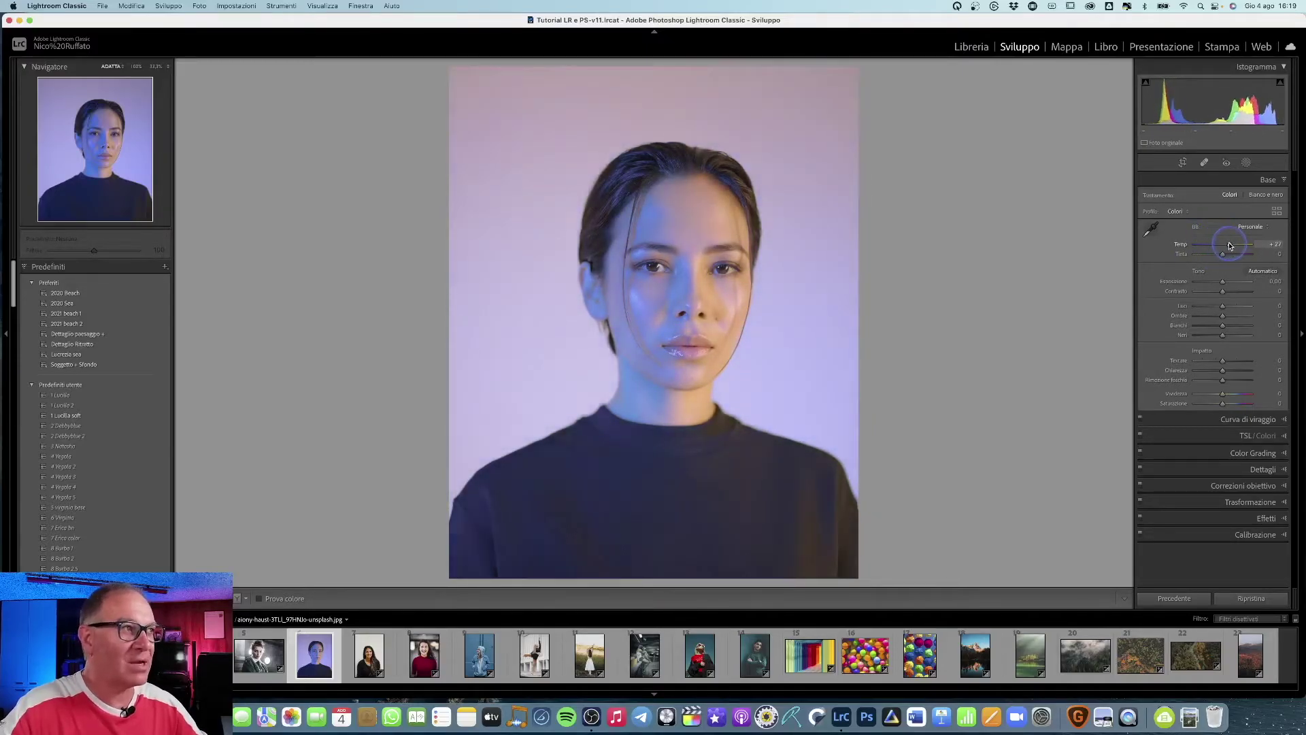
{"action": "left_click_drag", "start_coordinate": [1230, 245], "coordinate": [1232, 246]}
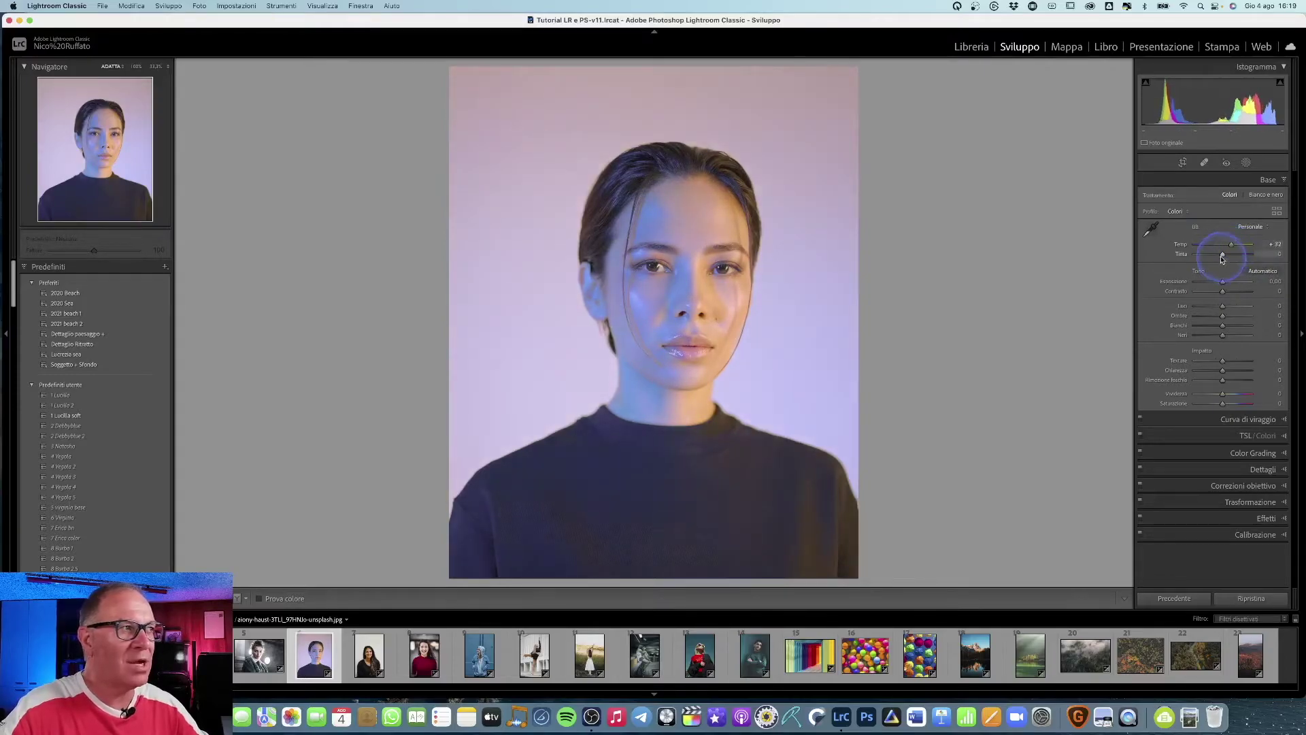
{"action": "left_click_drag", "start_coordinate": [1223, 257], "coordinate": [1223, 255]}
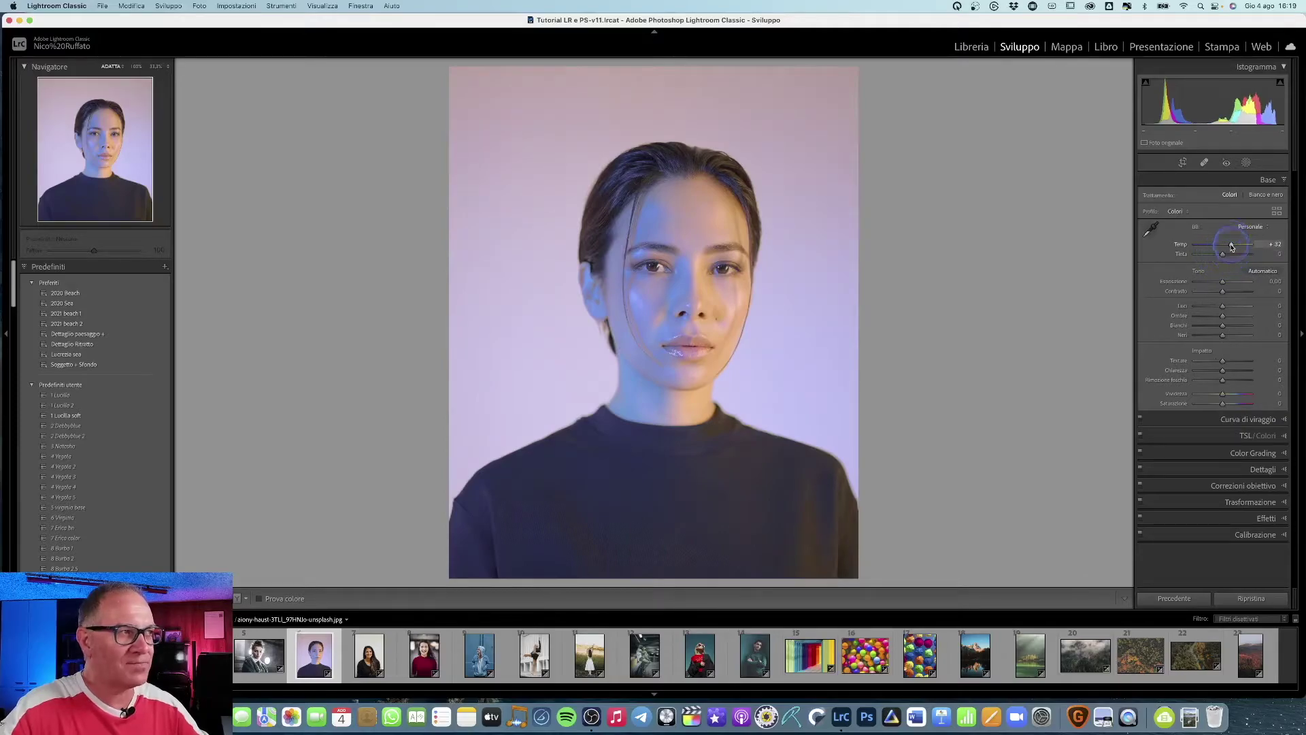
{"action": "double_click", "coordinate": [1232, 246]}
{"action": "left_click", "coordinate": [1256, 436]}
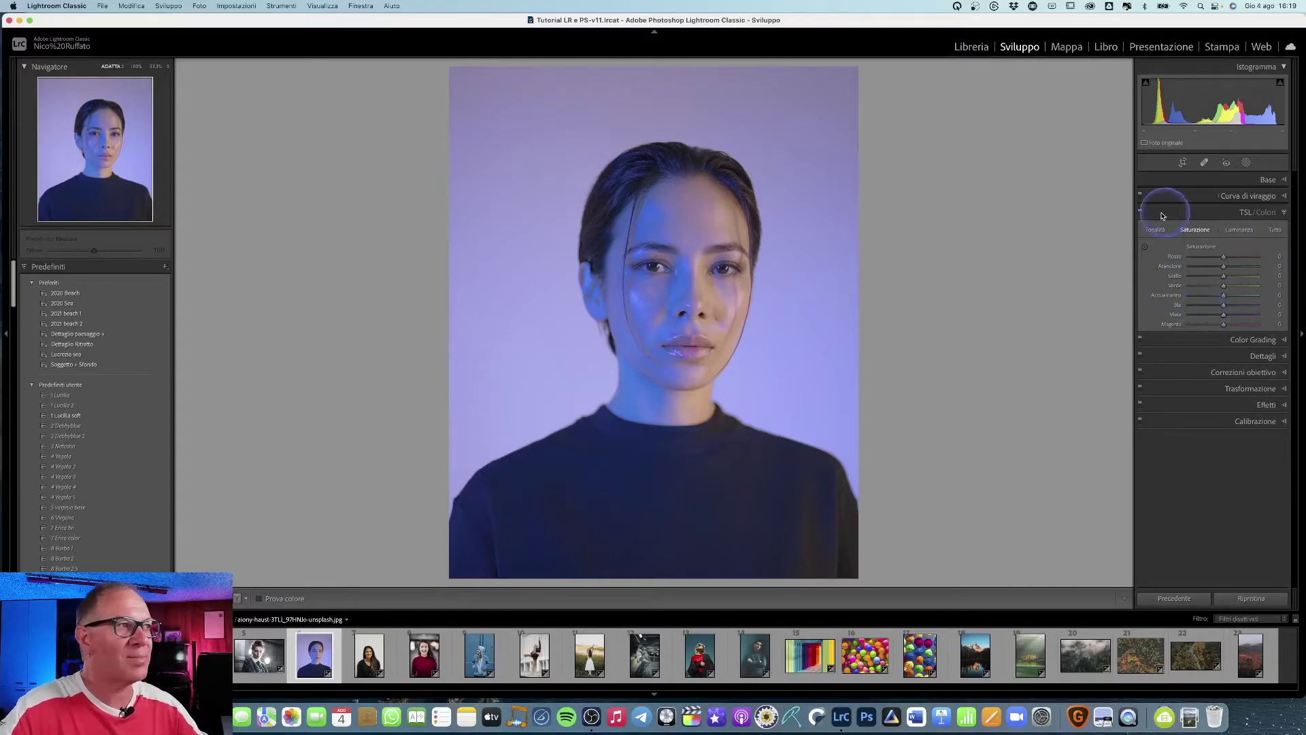
Step: Cut blue and purple saturation on the face with the HSL targeted adjustment tool
{"action": "left_click", "coordinate": [1155, 230]}
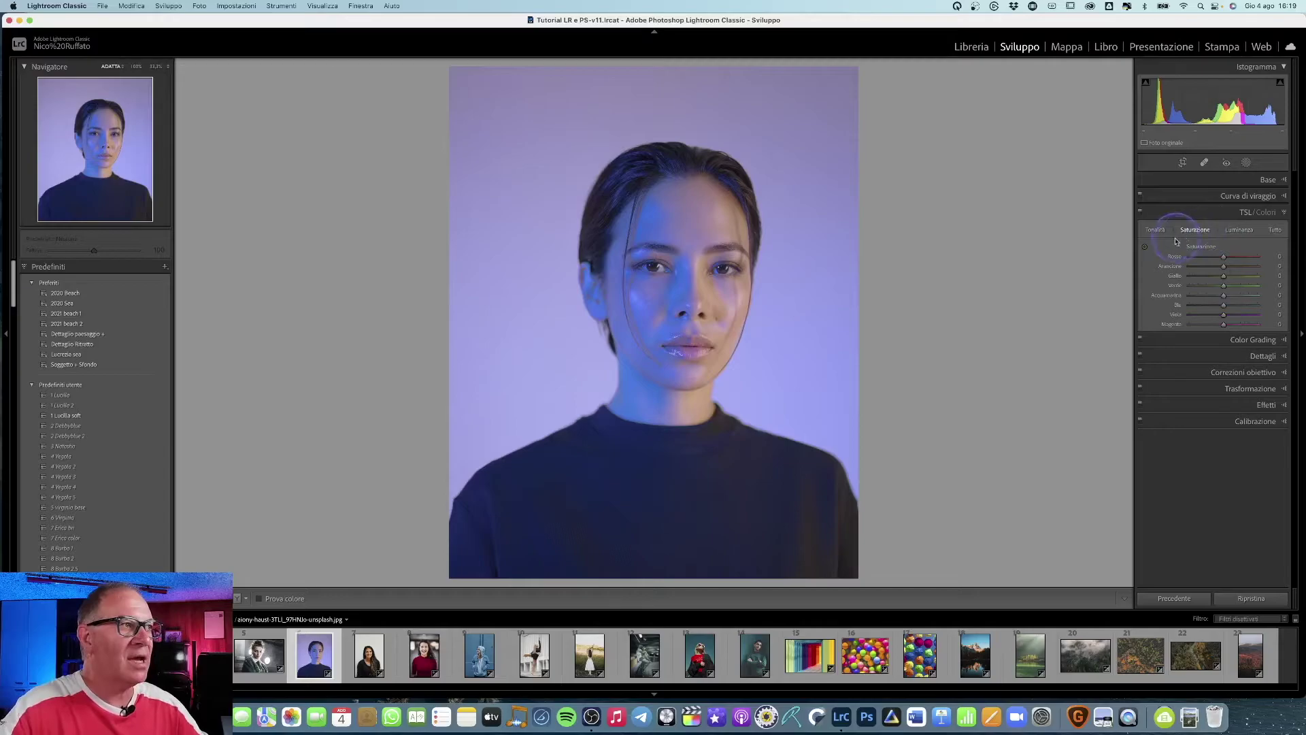
{"action": "left_click", "coordinate": [1145, 247]}
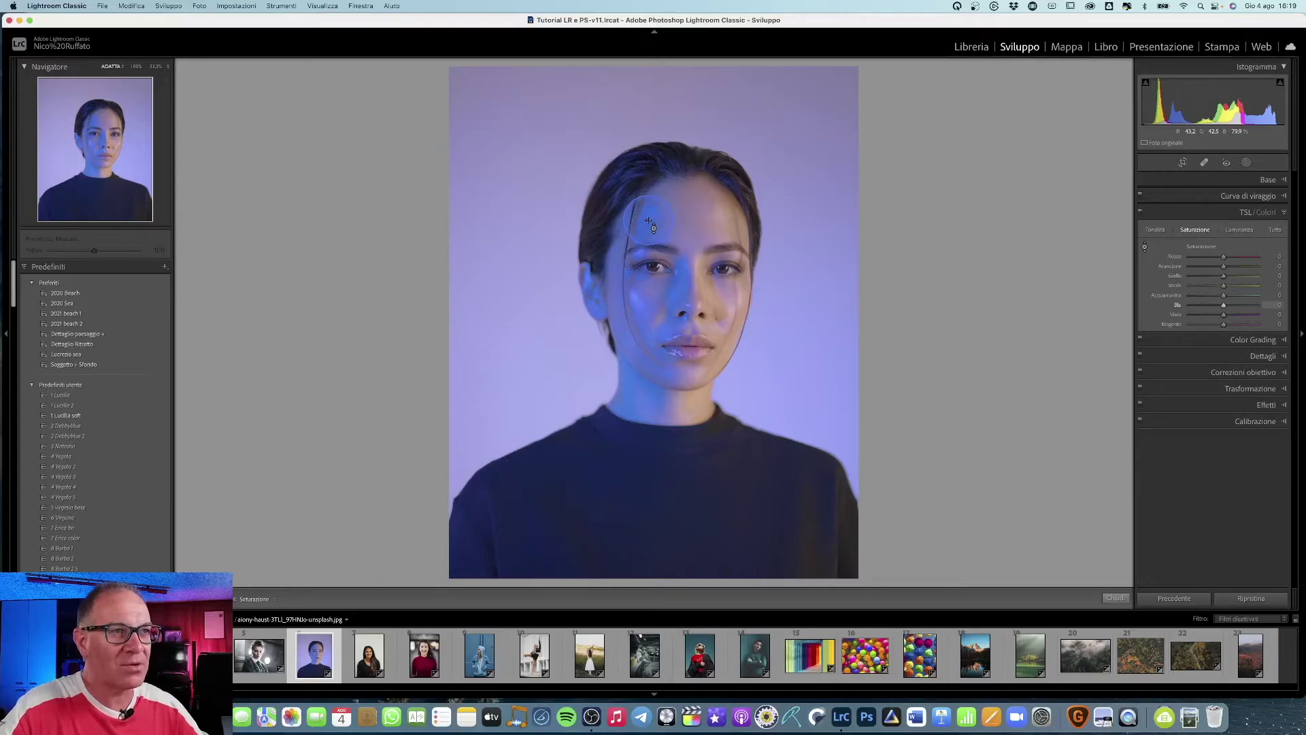
{"action": "left_click_drag", "start_coordinate": [640, 158], "coordinate": [643, 204]}
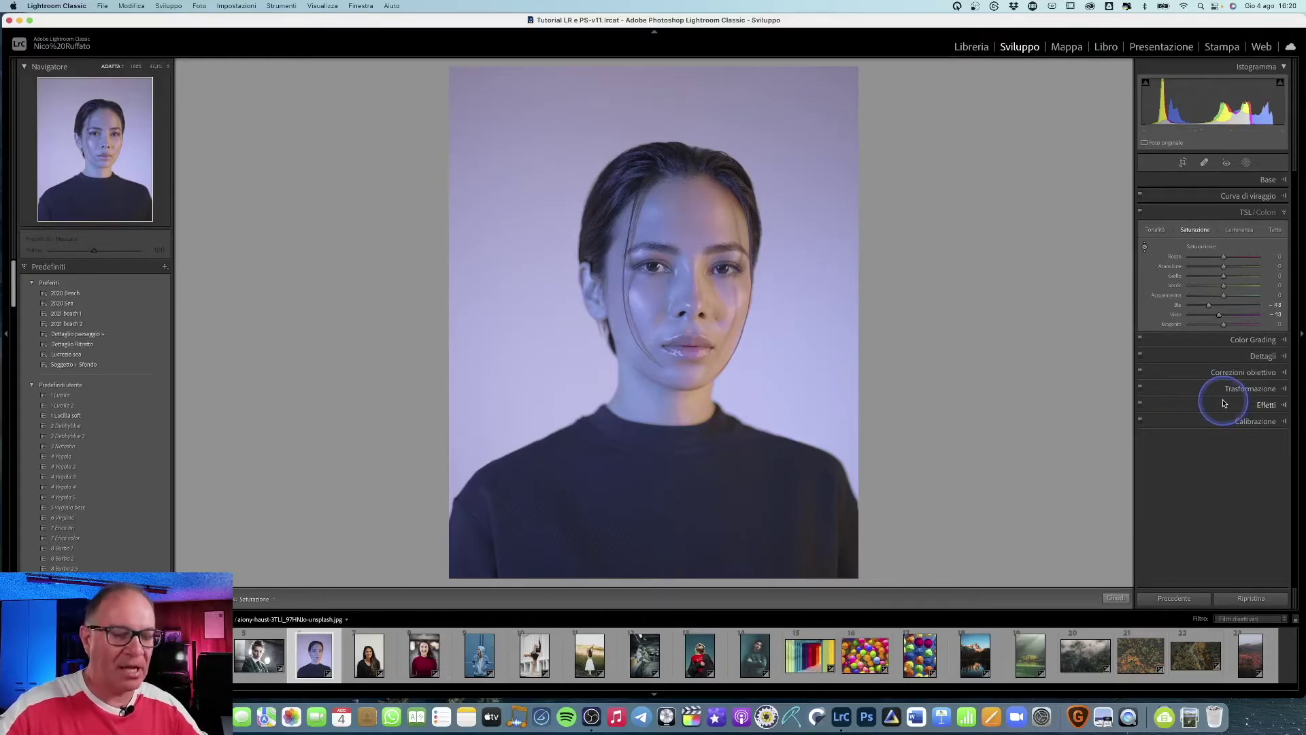
Step: Compare the result before and after, then start a new brush mask
{"action": "key", "text": "y"}
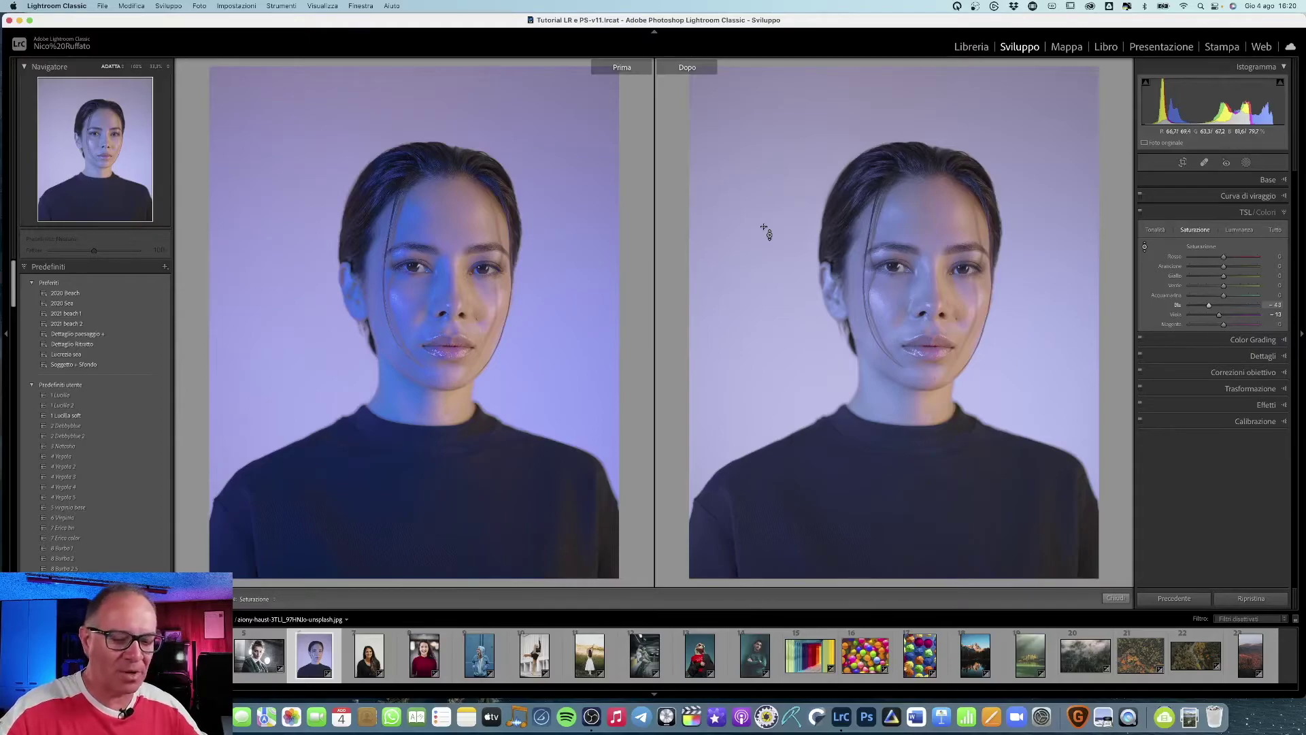
{"action": "key", "text": "y"}
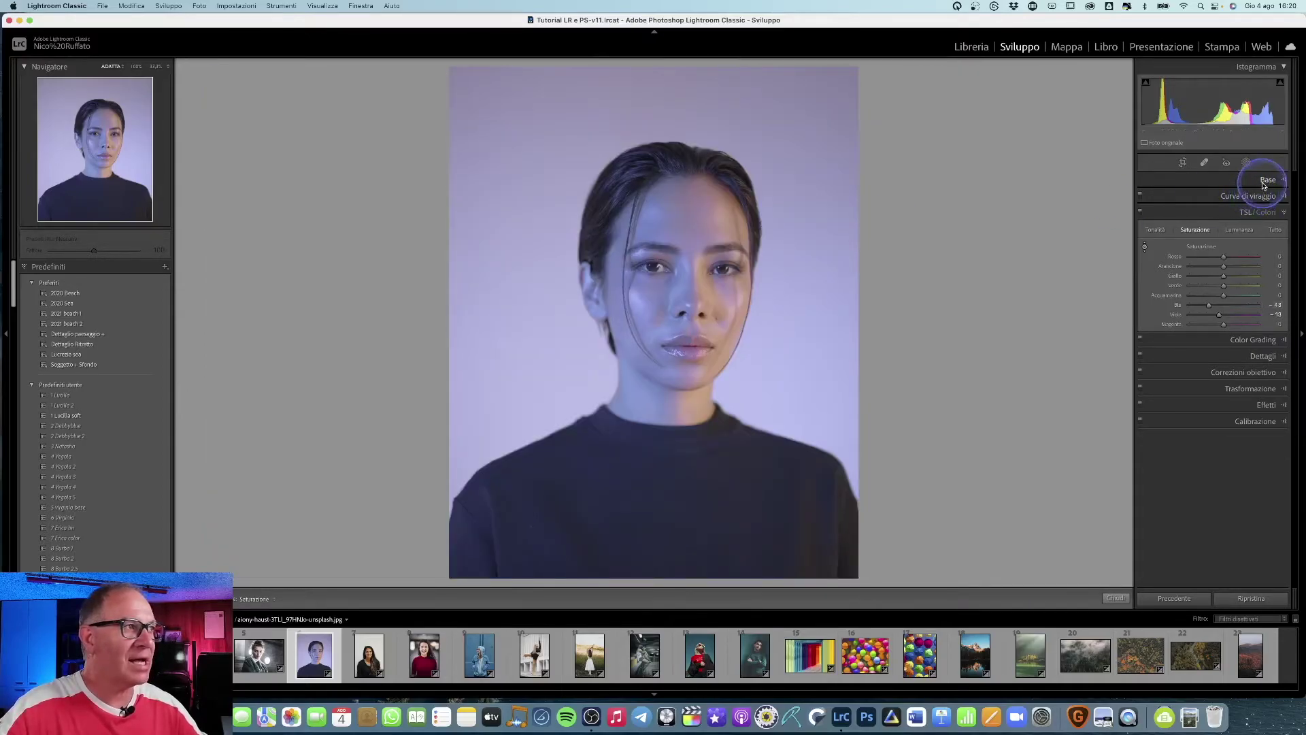
{"action": "key", "text": "k"}
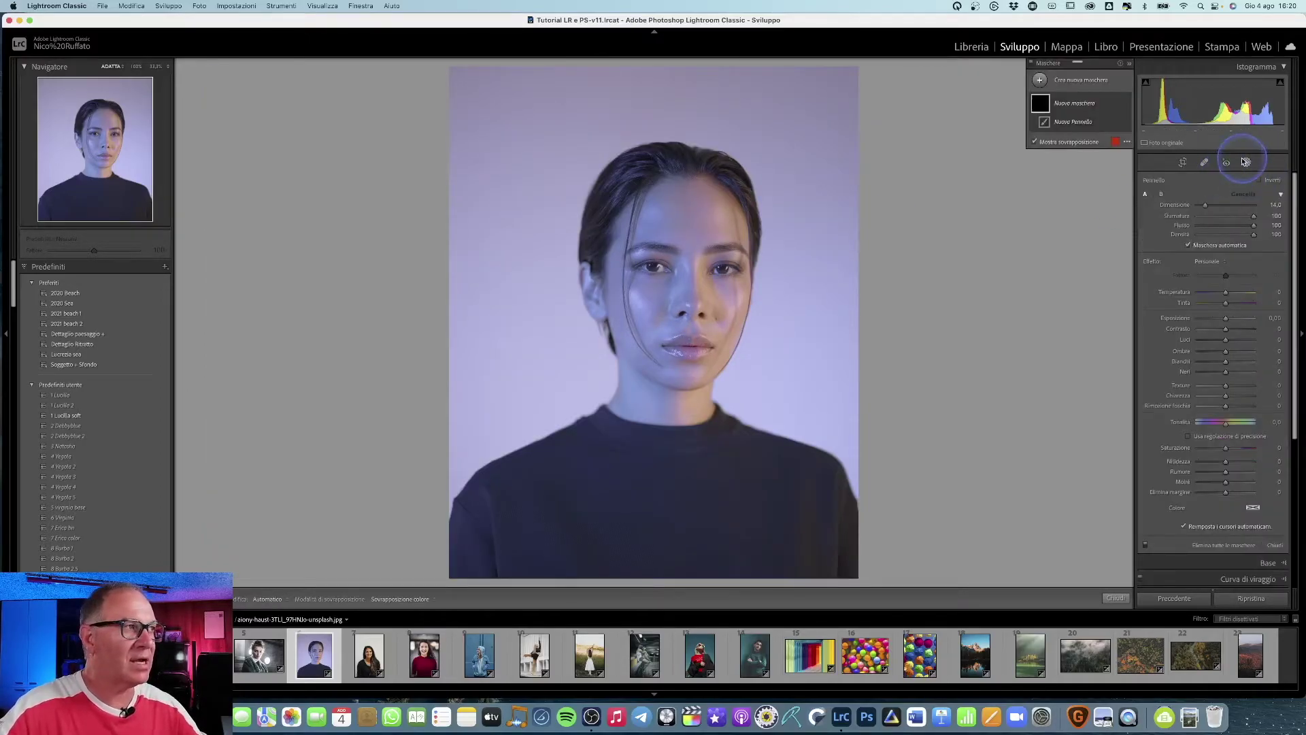
Step: Paint a warming brush with Temperature 28 over the forehead
{"action": "left_click", "coordinate": [1234, 226]}
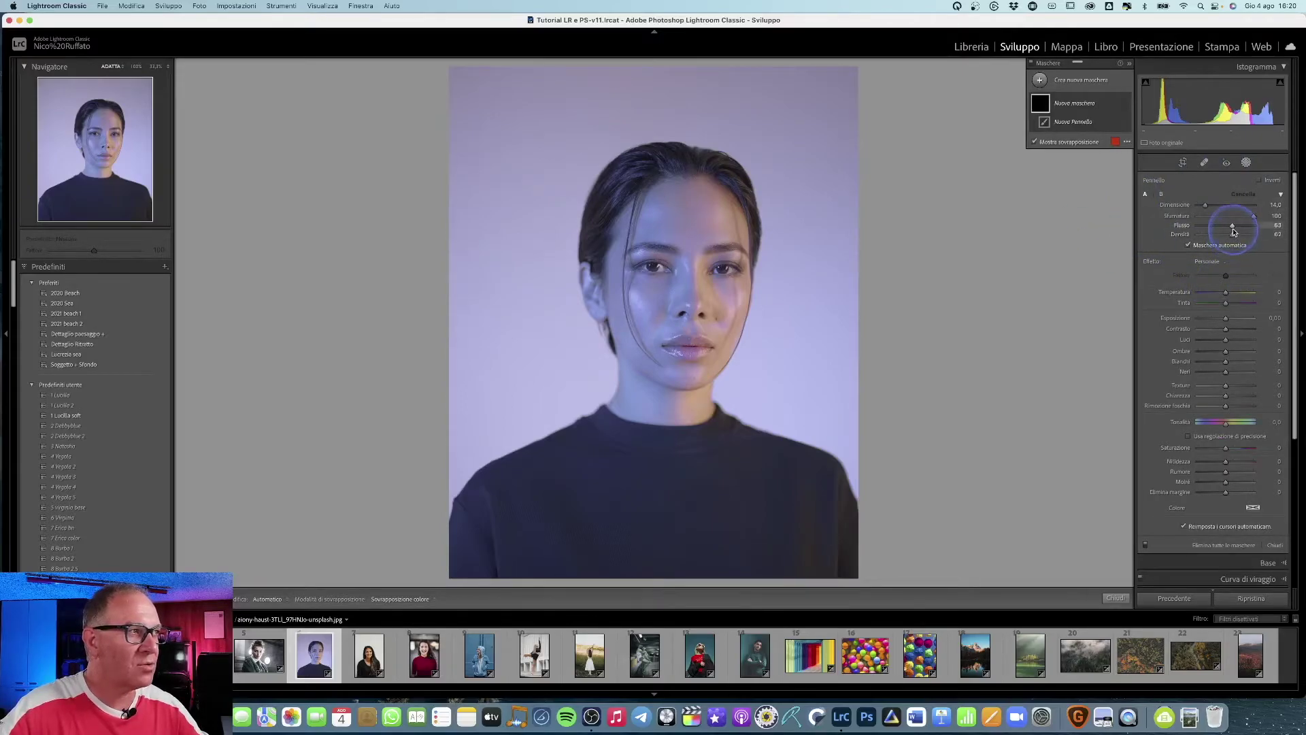
{"action": "left_click", "coordinate": [1234, 292]}
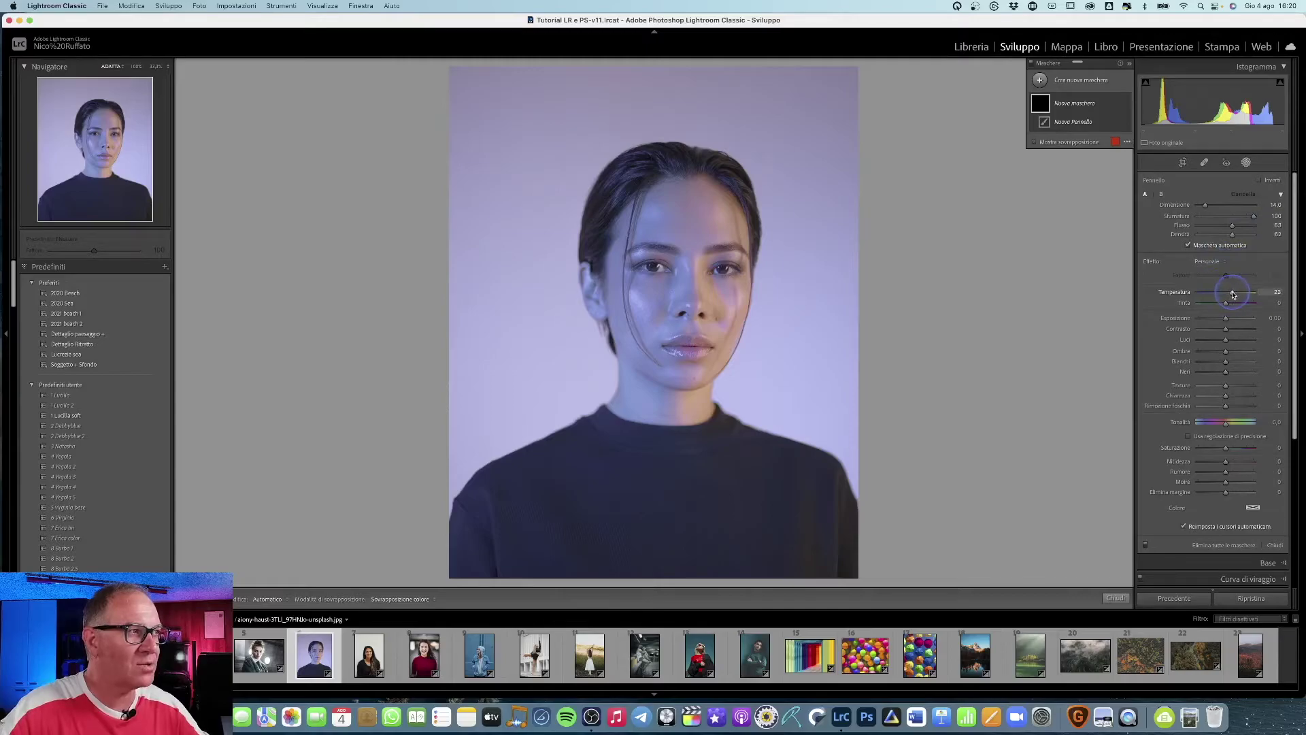
{"action": "left_click_drag", "start_coordinate": [1235, 294], "coordinate": [1236, 293]}
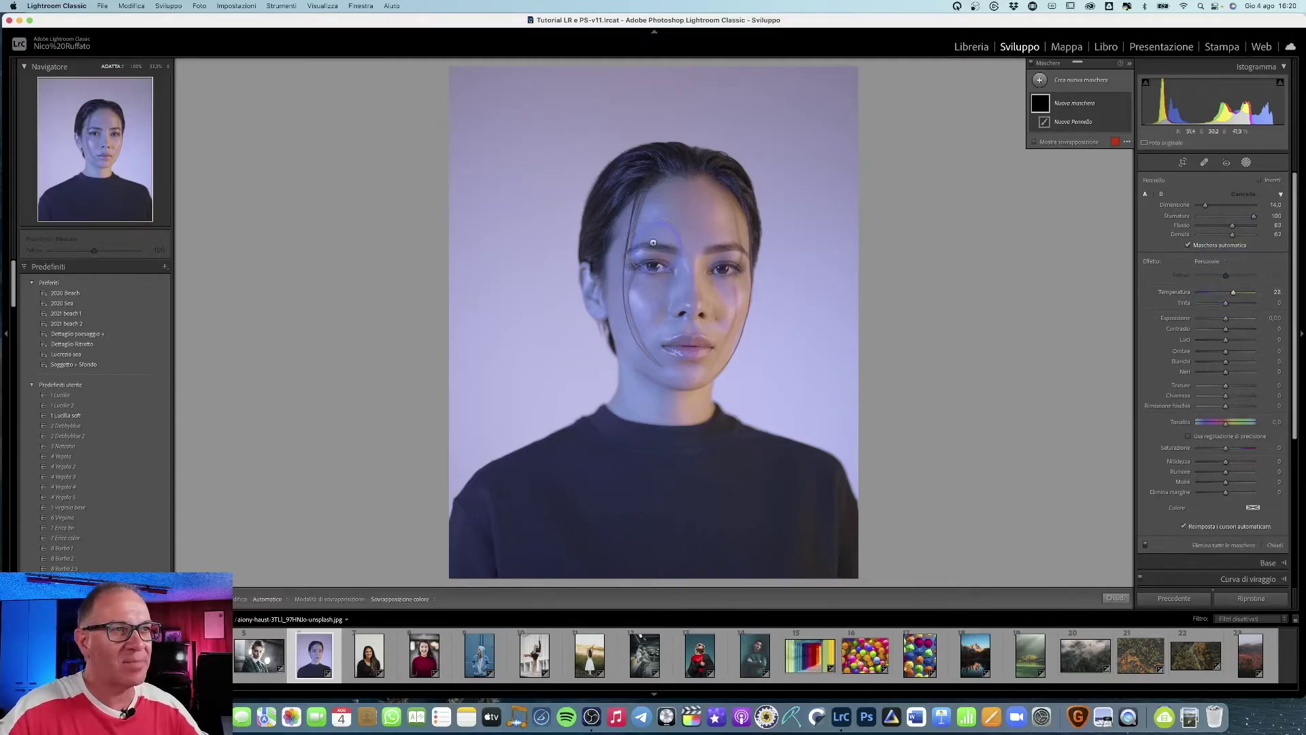
{"action": "left_click_drag", "start_coordinate": [659, 230], "coordinate": [648, 231]}
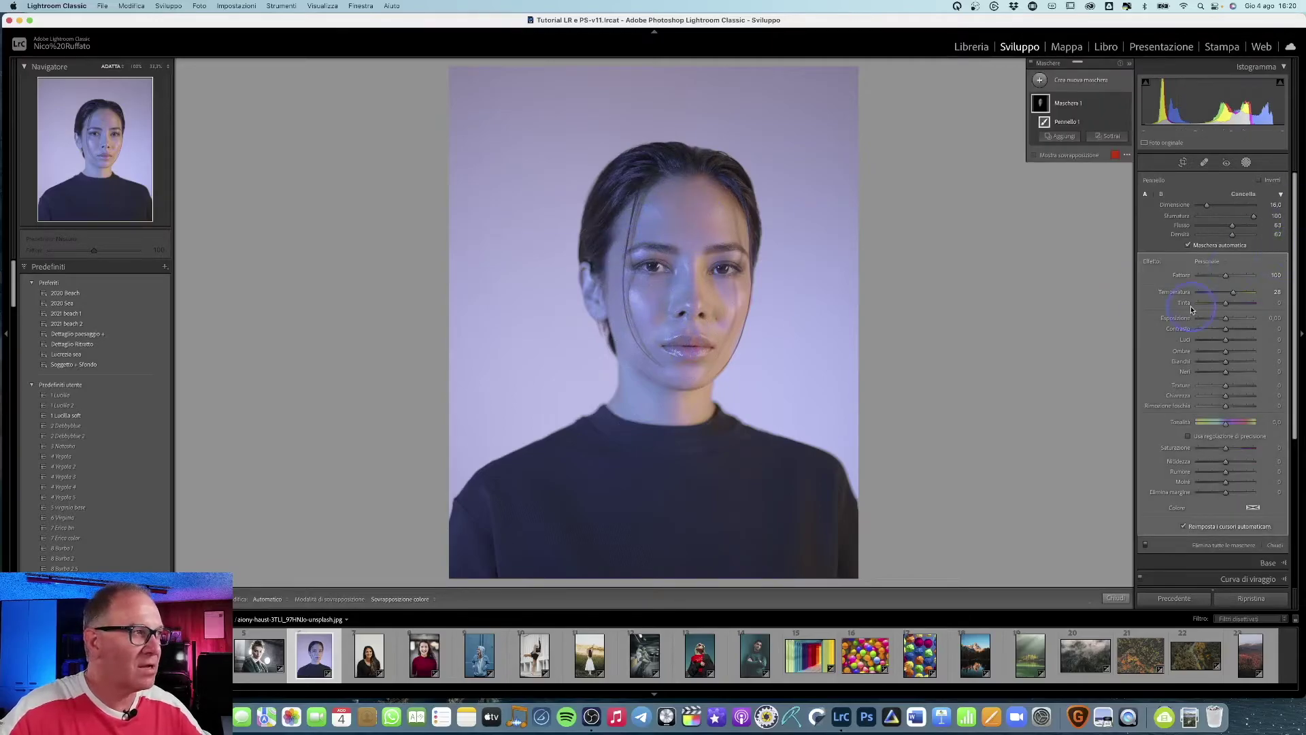
Step: Raise brush flow and density, reduce the brush mask Amount to 155, and add a Select Subject mask
{"action": "left_click_drag", "start_coordinate": [1233, 225], "coordinate": [1238, 234]}
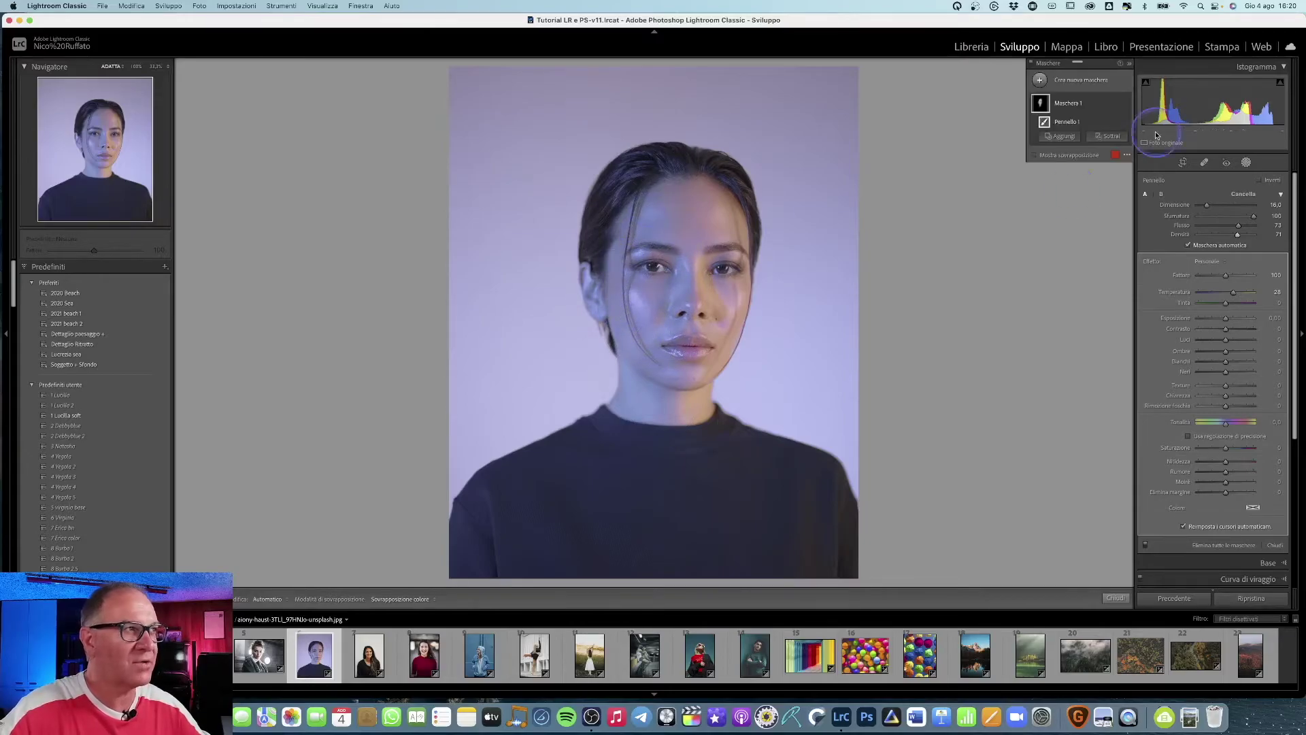
{"action": "left_click", "coordinate": [1125, 103]}
{"action": "left_click", "coordinate": [1125, 103]}
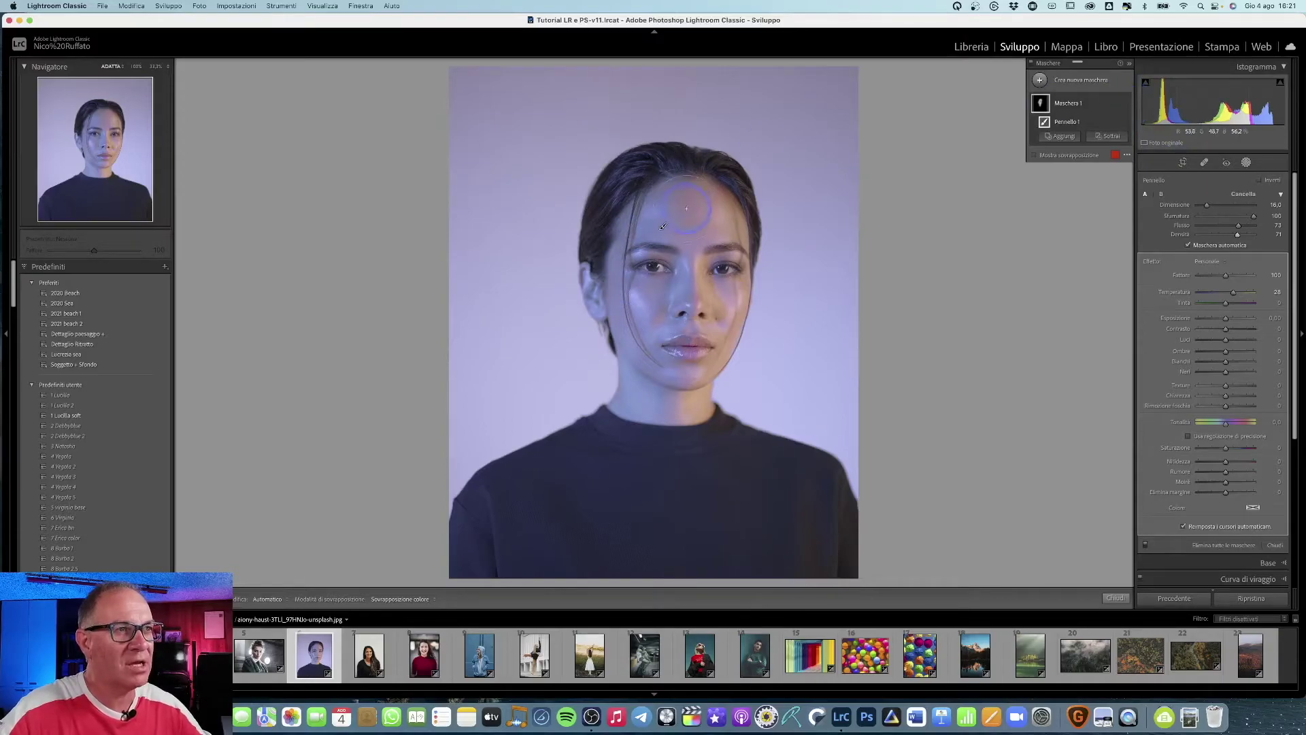
{"action": "key", "text": "h"}
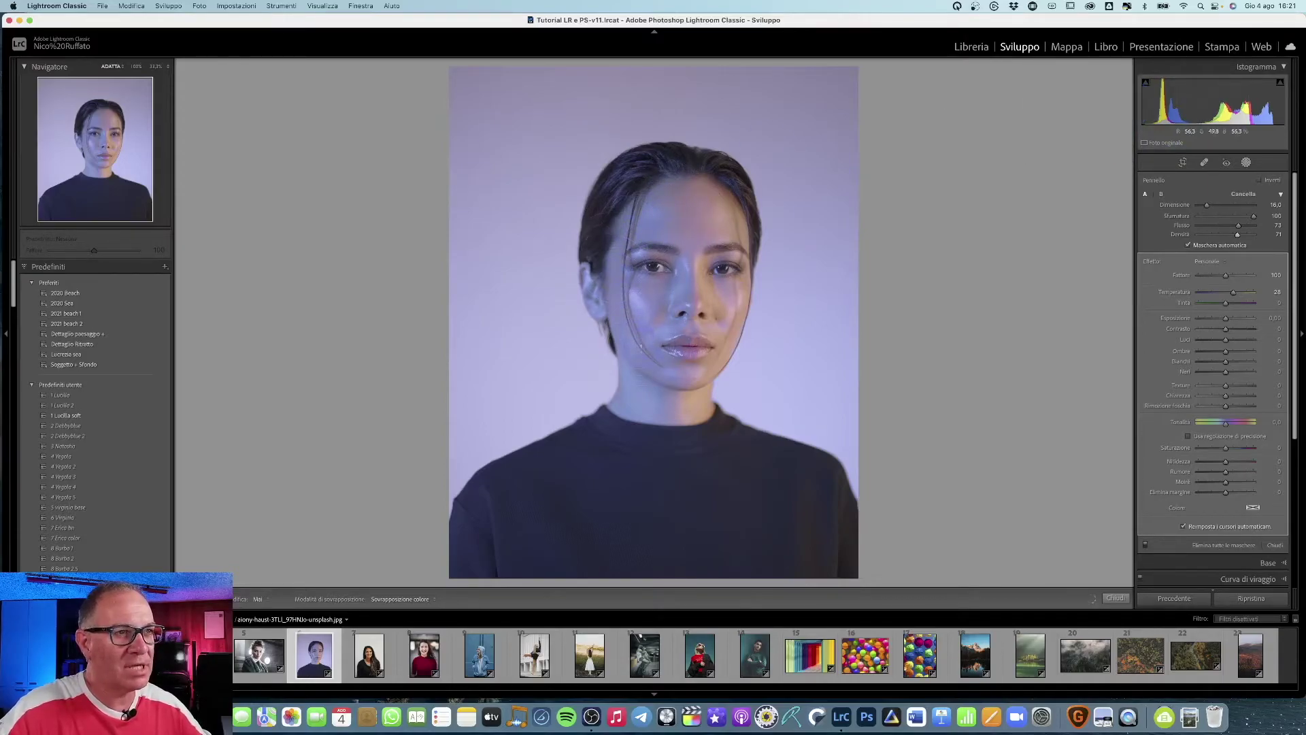
{"action": "key", "text": "h"}
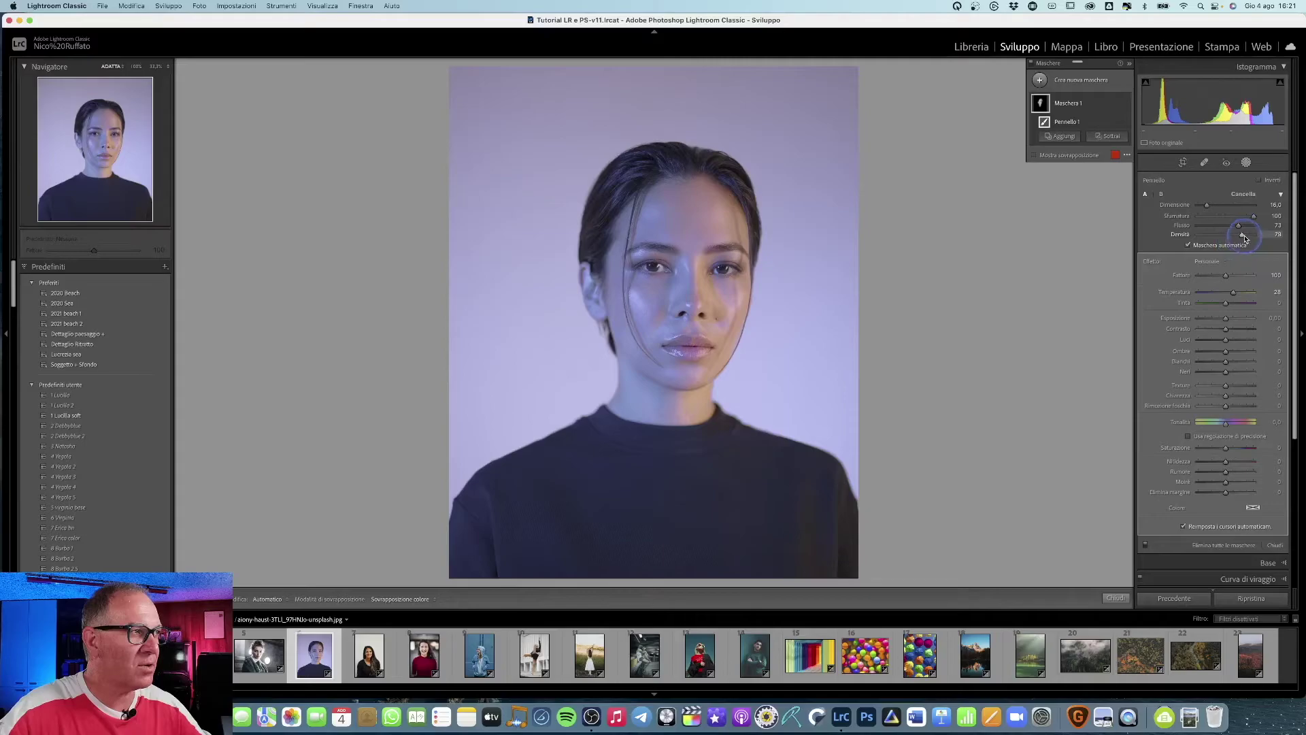
{"action": "left_click_drag", "start_coordinate": [1238, 234], "coordinate": [1243, 225]}
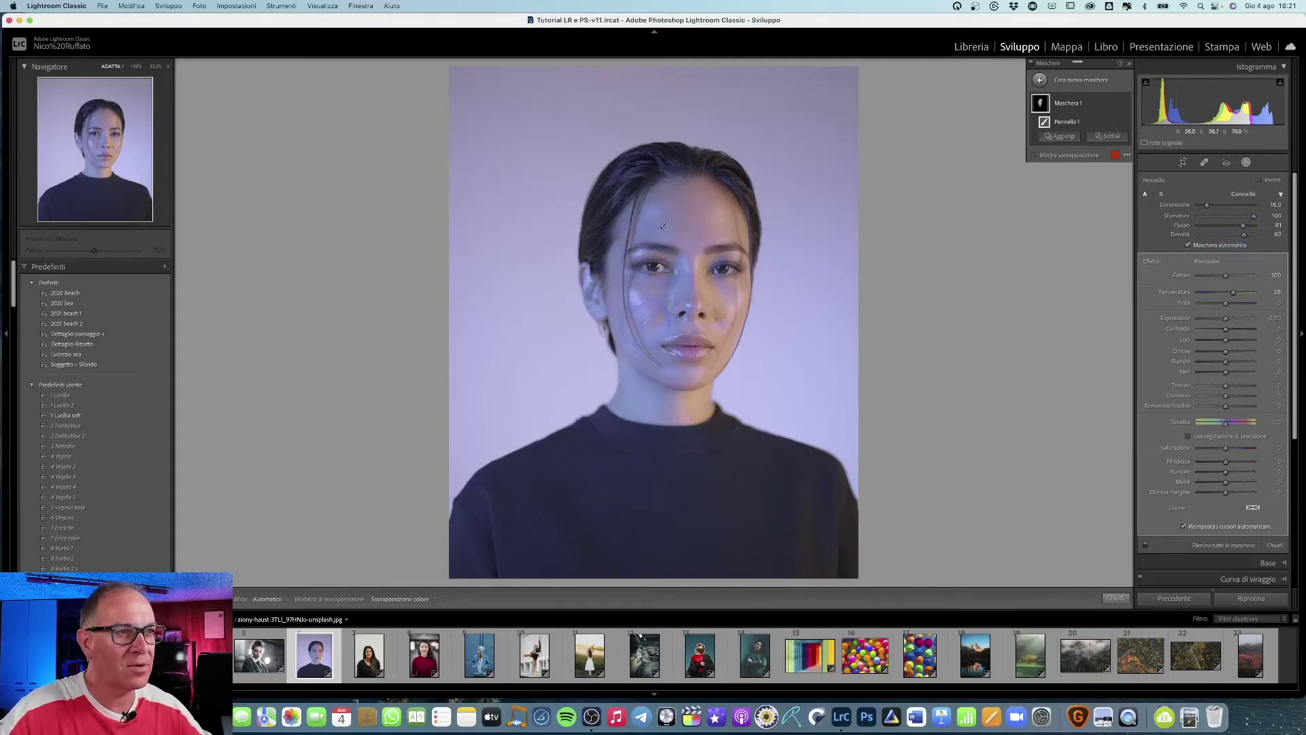
{"action": "key", "text": "h"}
{"action": "key", "text": "h"}
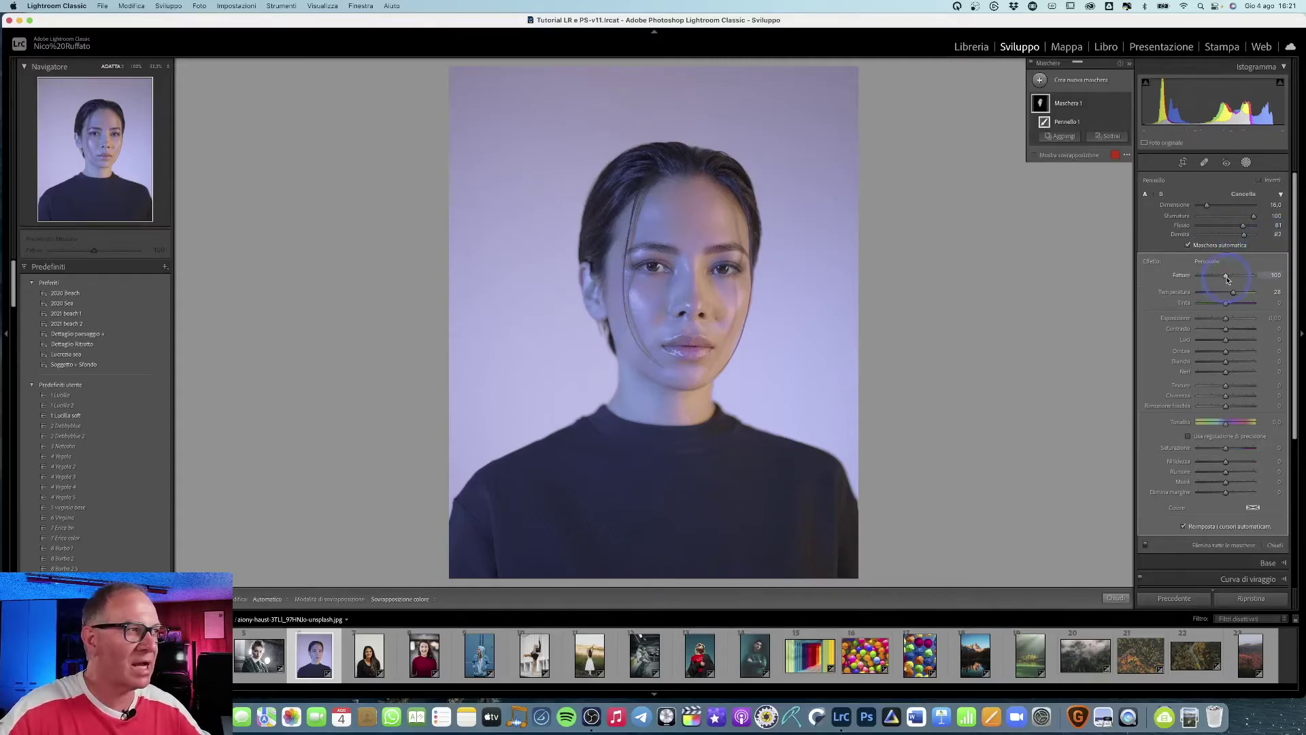
{"action": "left_click_drag", "start_coordinate": [1254, 276], "coordinate": [1241, 276]}
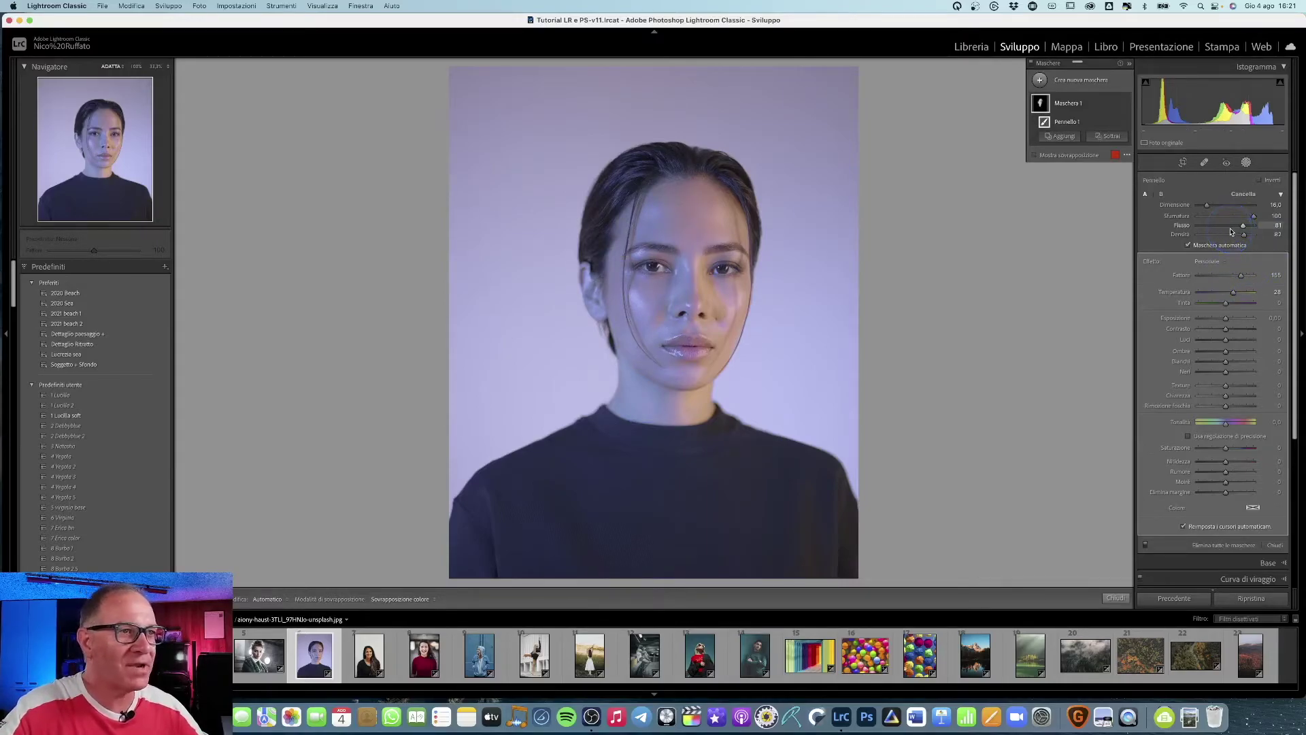
{"action": "mouse_move", "coordinate": [1082, 103]}
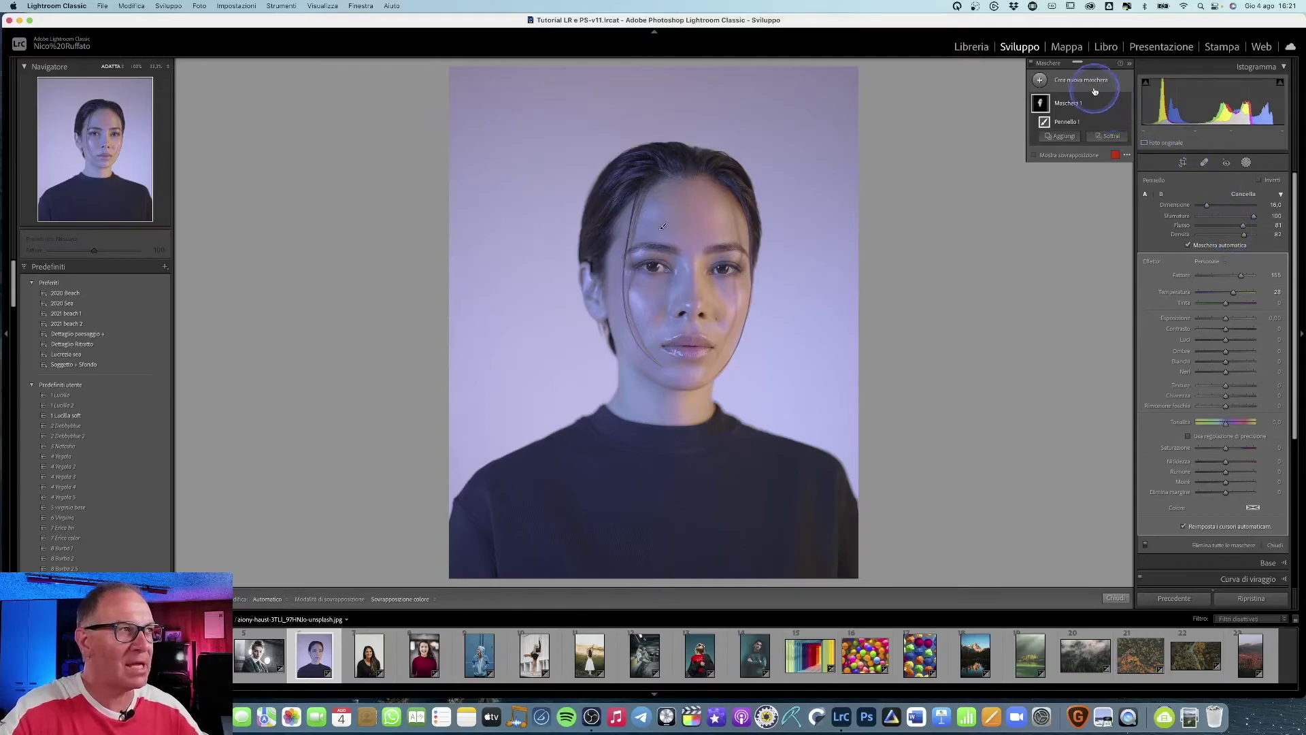
{"action": "left_click", "coordinate": [1086, 80]}
{"action": "left_click", "coordinate": [1094, 102]}
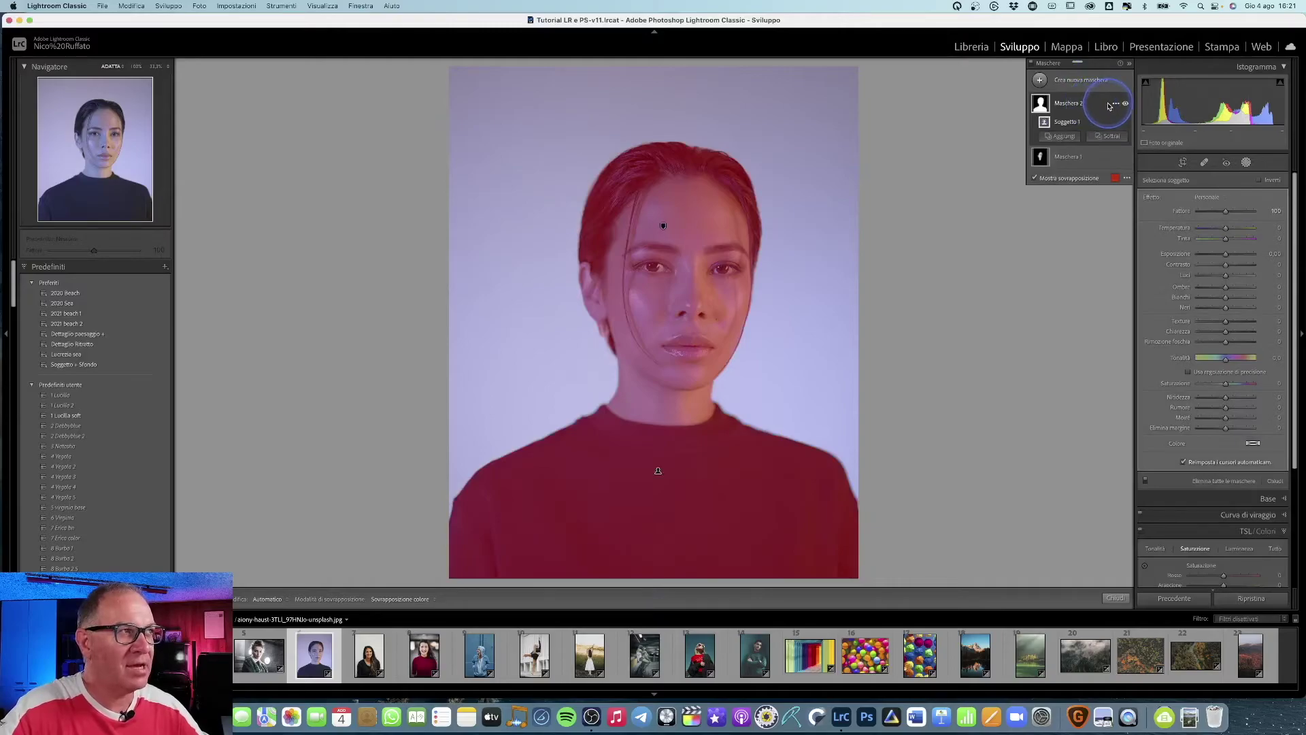
Step: Invert the subject mask and cool the background, push its tint toward magenta and shift its hue
{"action": "left_click", "coordinate": [1115, 105]}
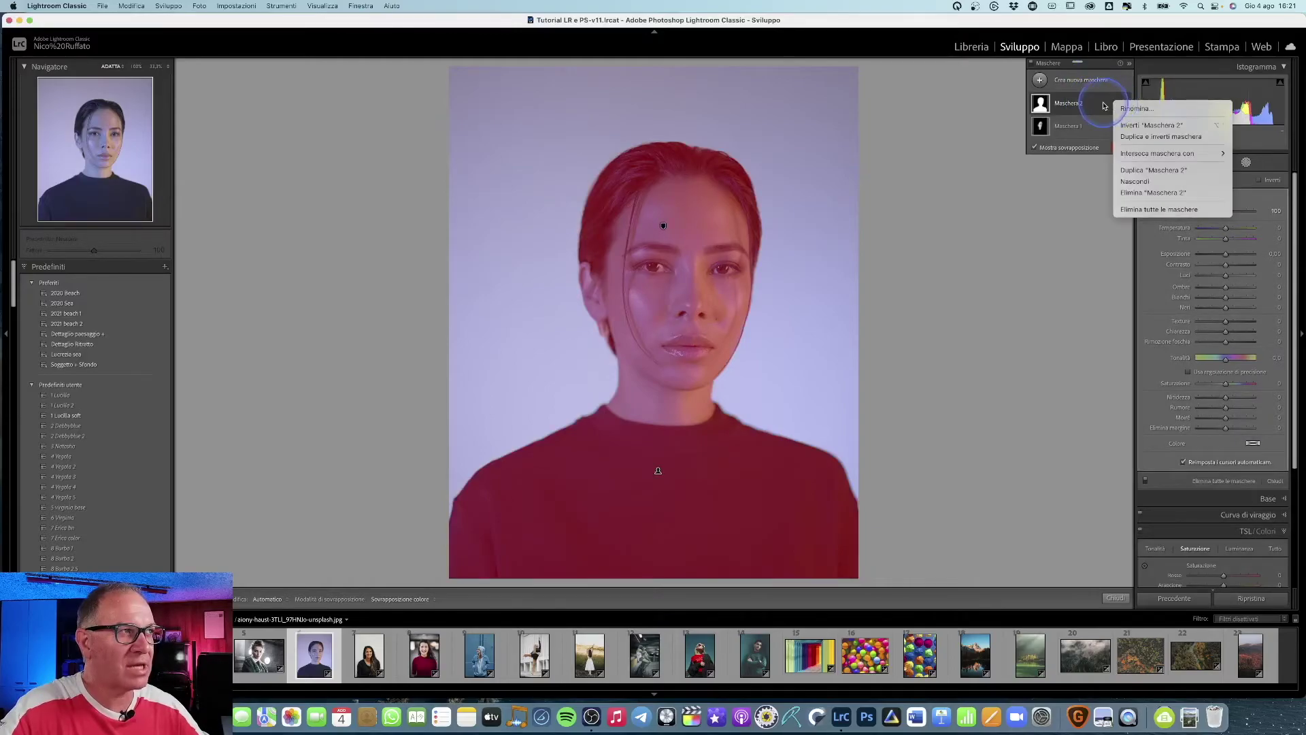
{"action": "left_click", "coordinate": [1132, 126]}
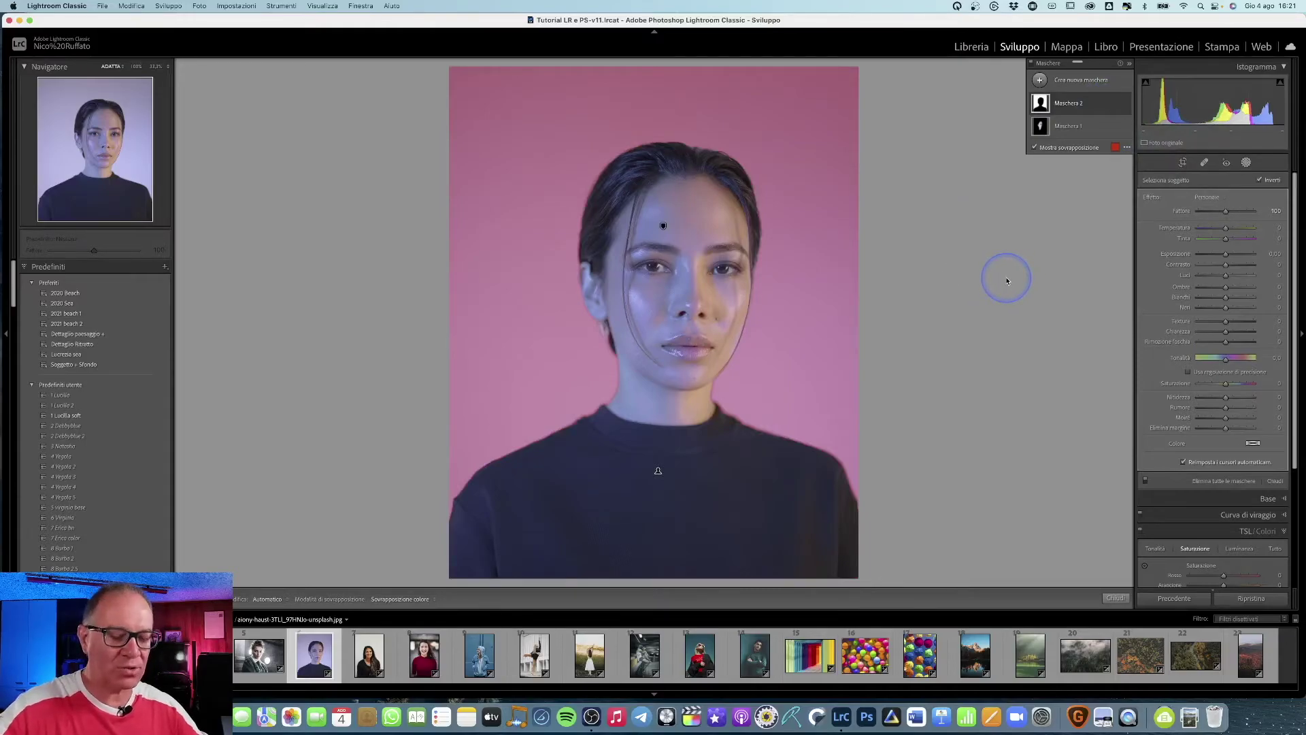
{"action": "key", "text": "y"}
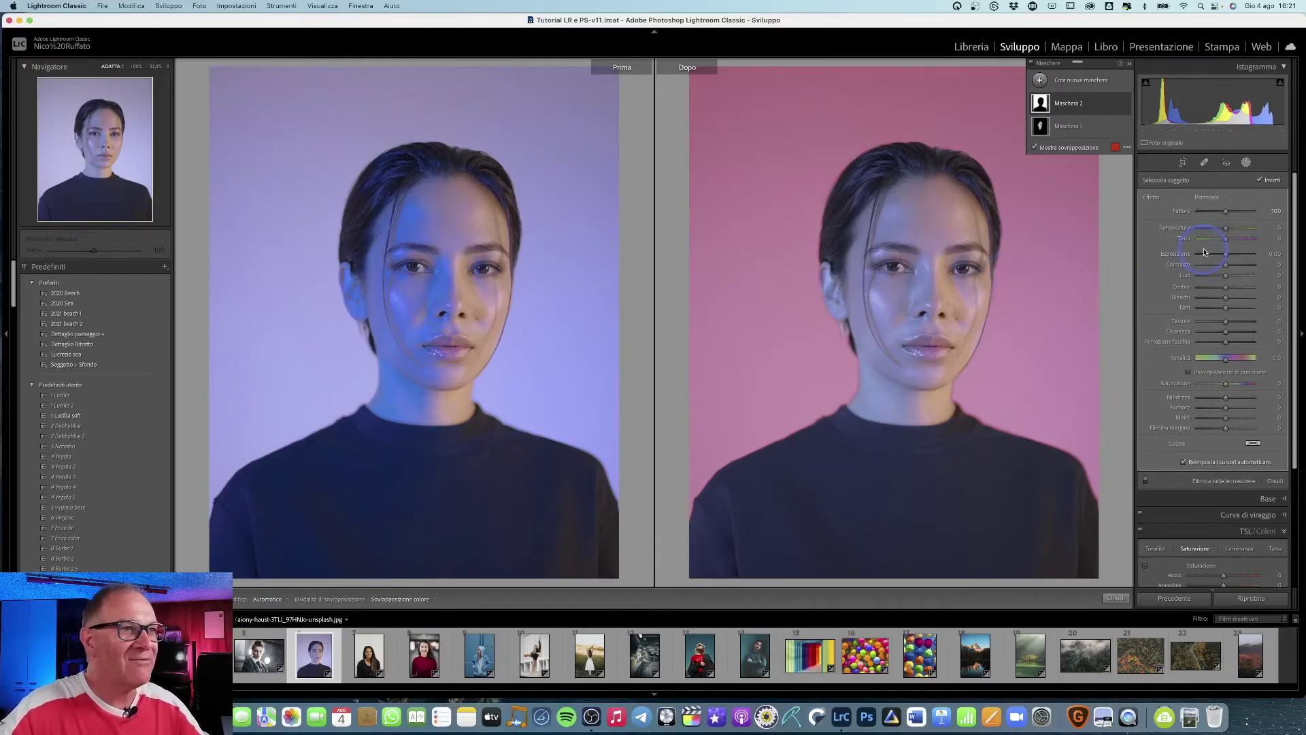
{"action": "left_click_drag", "start_coordinate": [1226, 231], "coordinate": [1213, 232]}
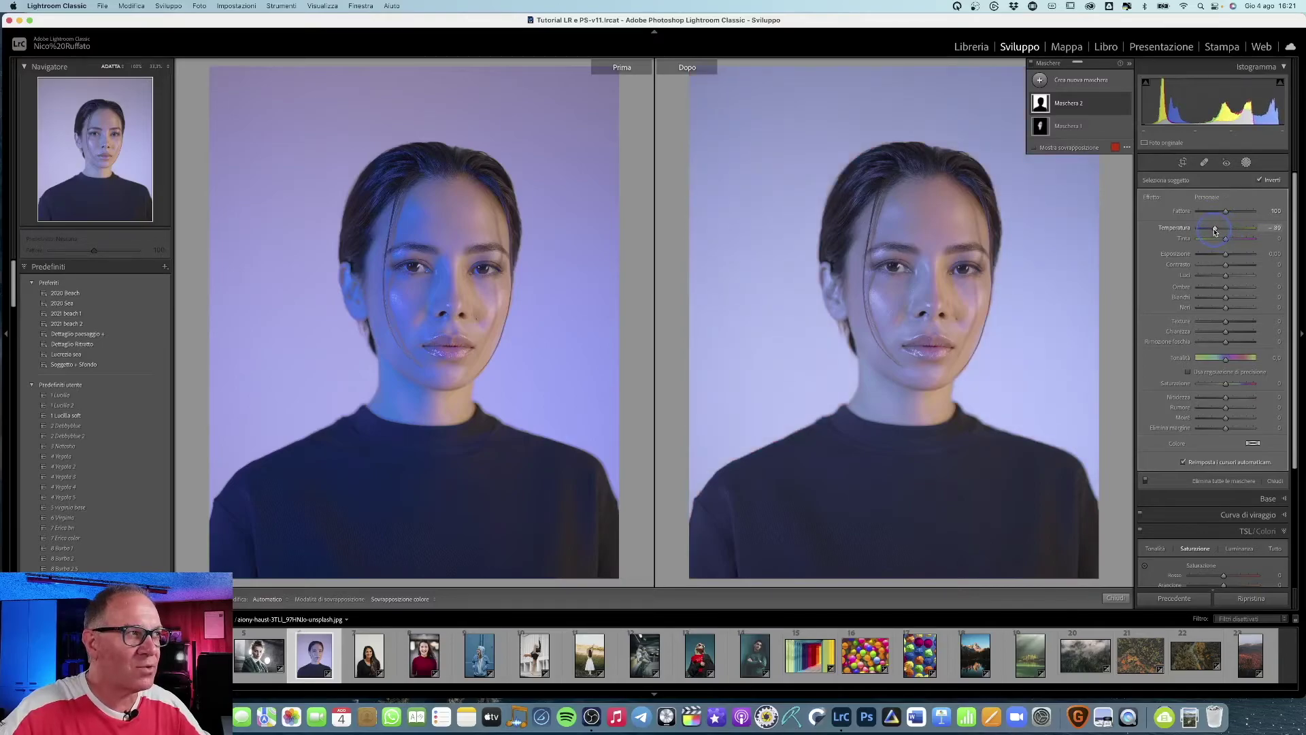
{"action": "mouse_move", "coordinate": [1230, 240]}
{"action": "left_mouse_down"}
{"action": "mouse_move", "coordinate": [1245, 239]}
{"action": "mouse_move", "coordinate": [1216, 230]}
{"action": "left_mouse_up"}
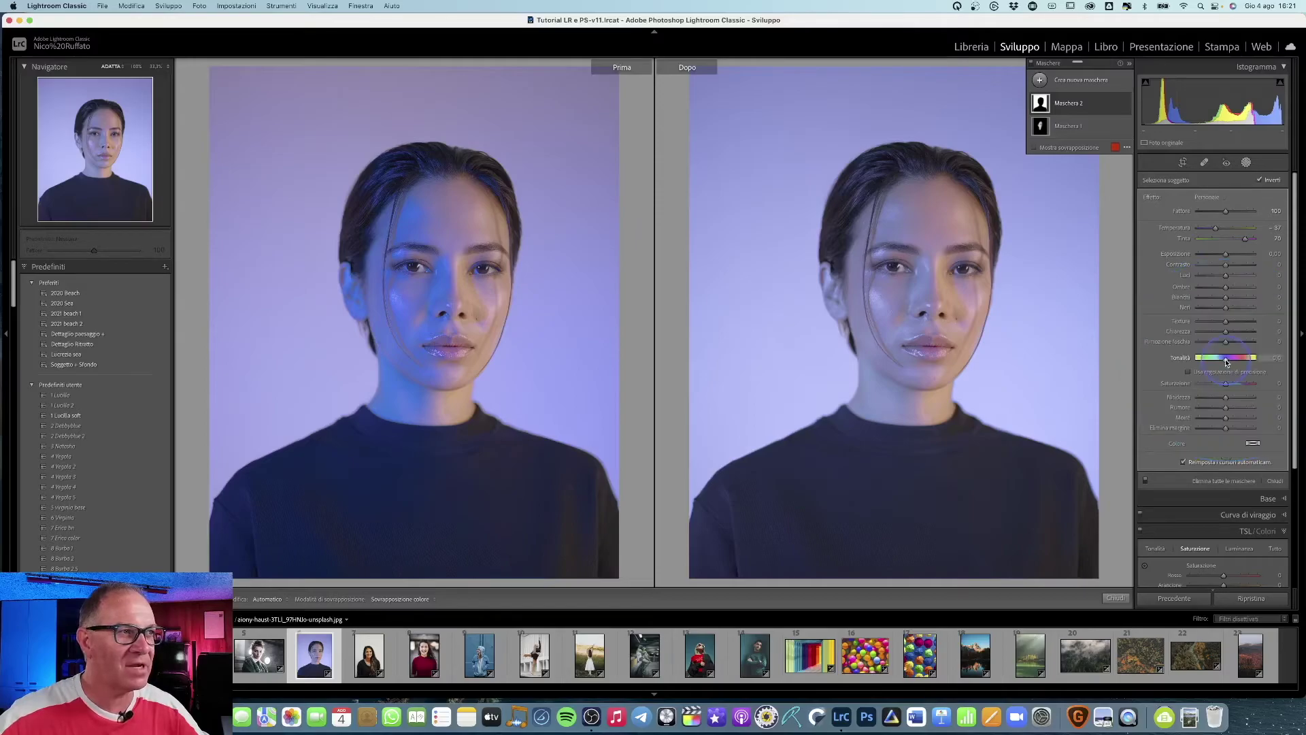
{"action": "left_click_drag", "start_coordinate": [1228, 362], "coordinate": [1229, 362]}
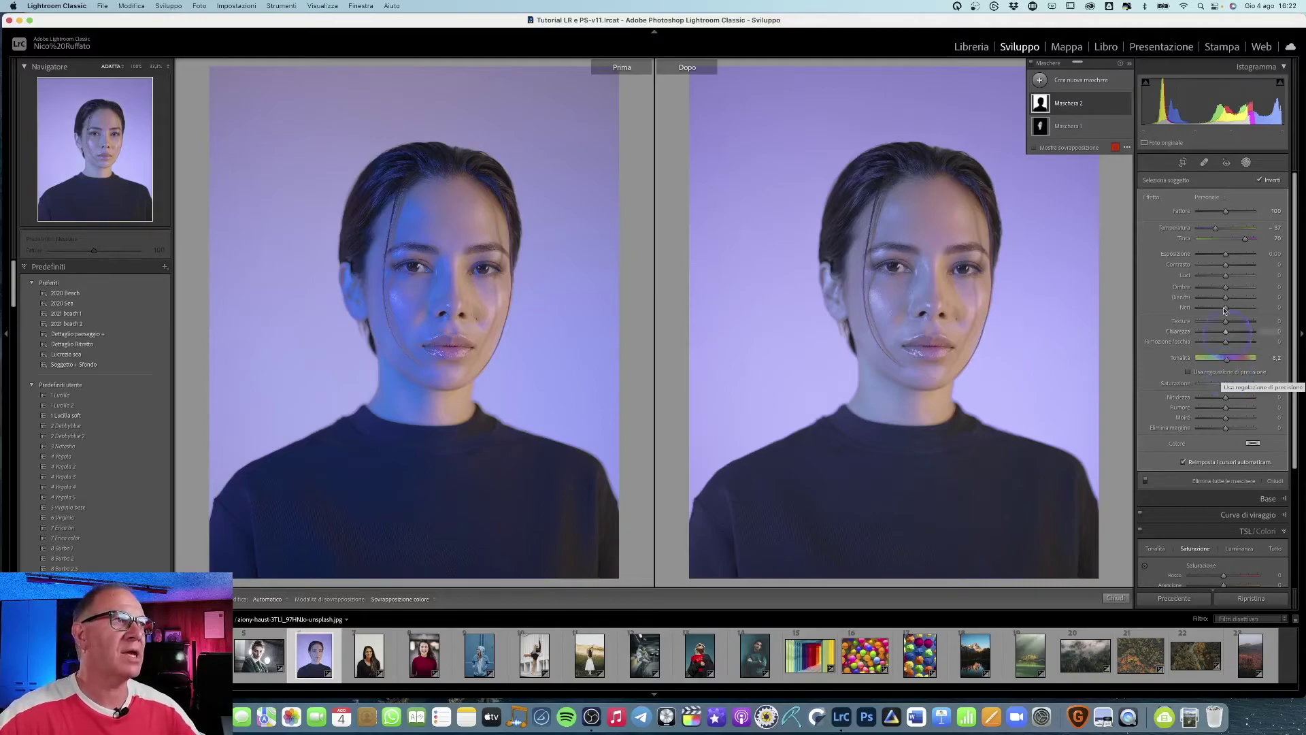
Step: Add a third Select Subject mask and slightly warm its temperature
{"action": "left_click", "coordinate": [1083, 80]}
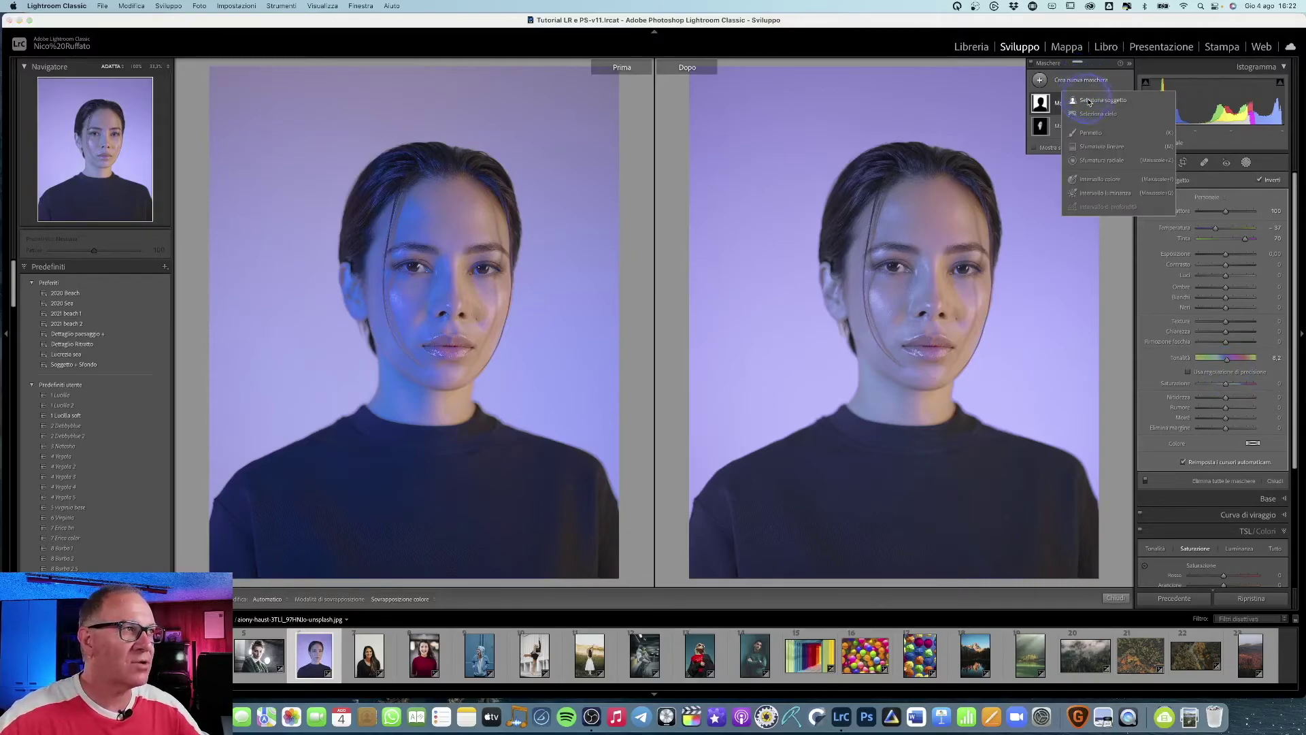
{"action": "left_click", "coordinate": [1097, 100]}
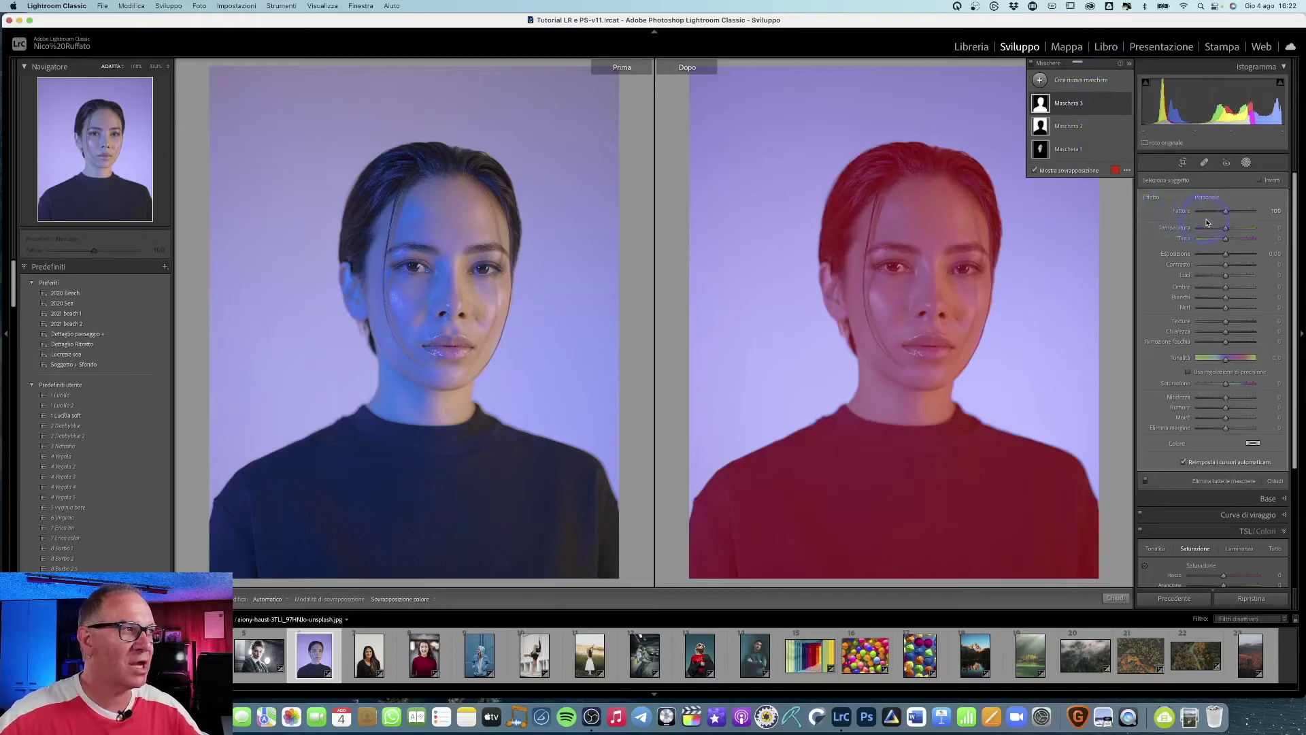
{"action": "left_click_drag", "start_coordinate": [1227, 232], "coordinate": [1230, 231]}
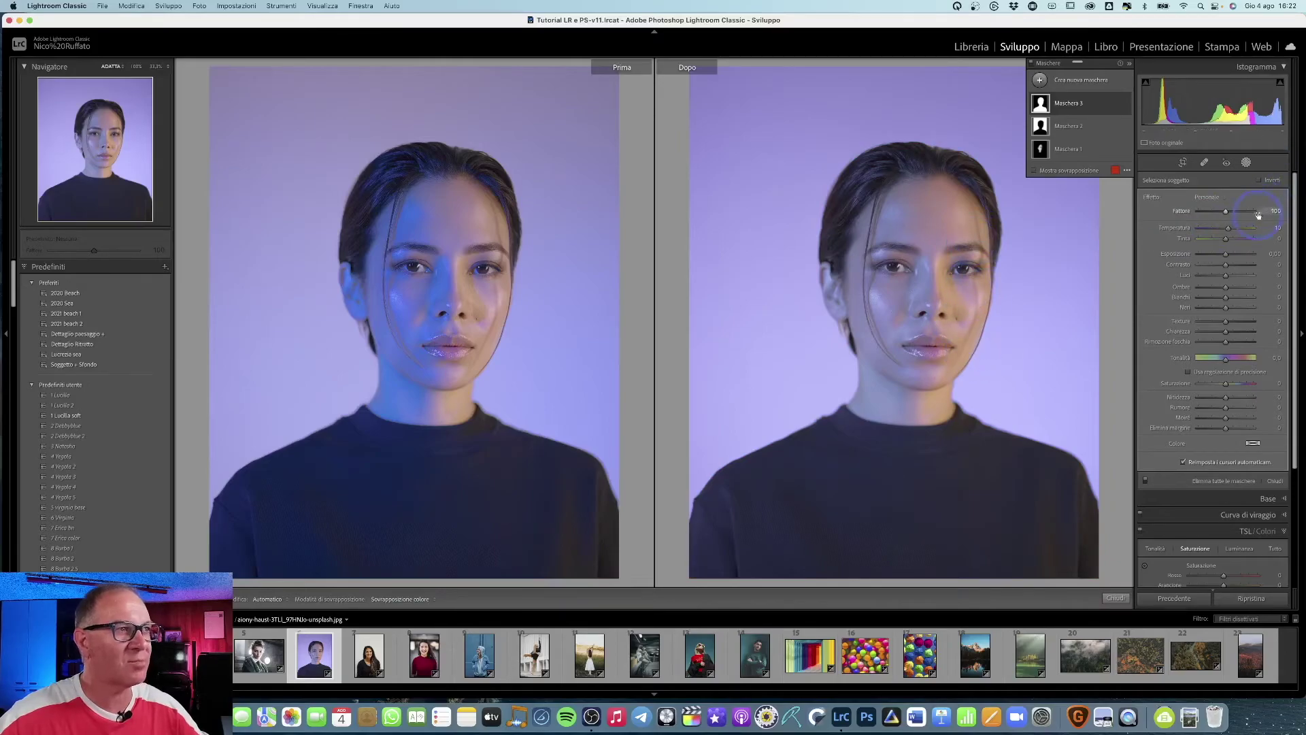
{"action": "left_click", "coordinate": [1246, 162]}
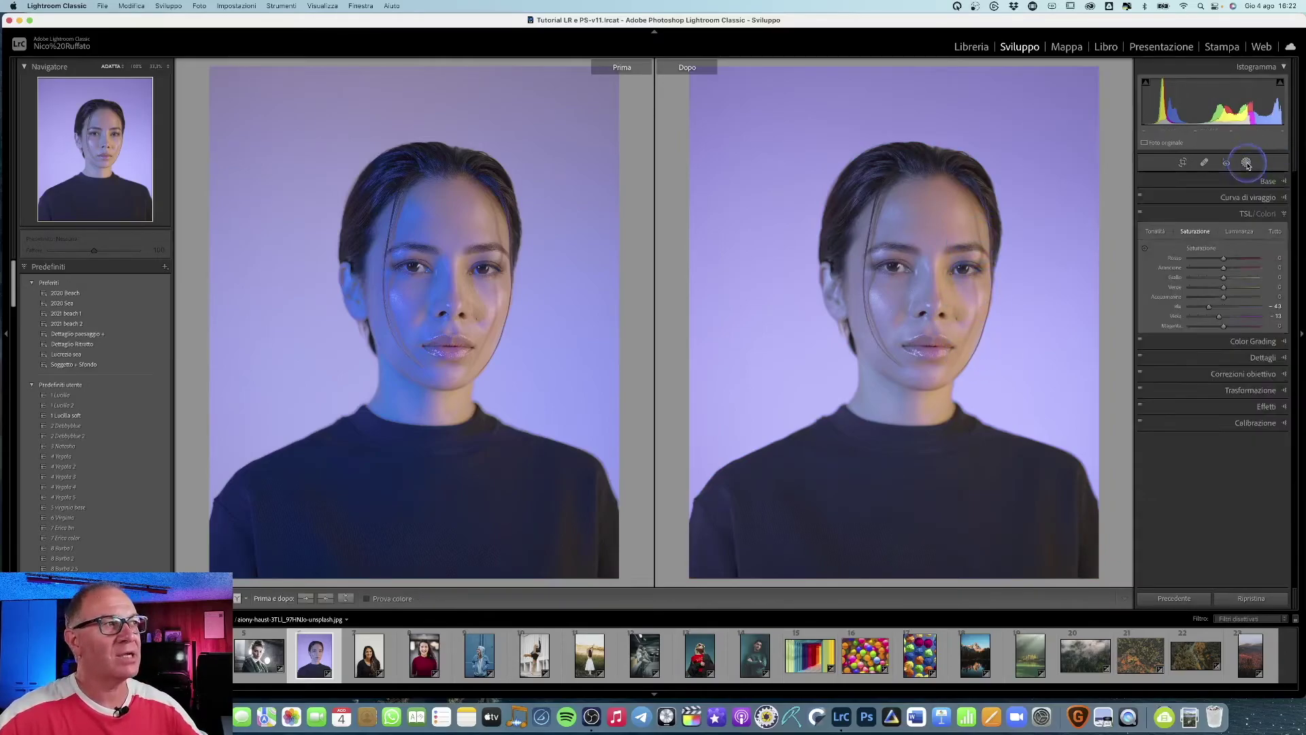